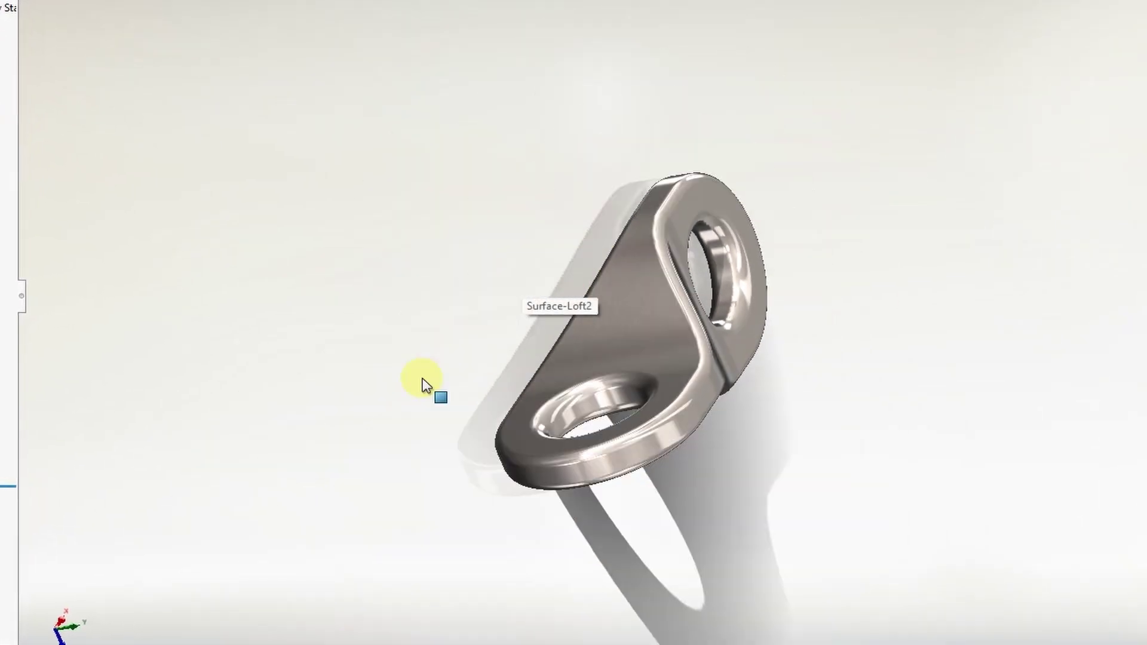
# Orbit the finished steel paddle bracket to view it from another side.
pyautogui.moveTo(422, 379); pyautogui.dragTo(414, 407, button='middle')
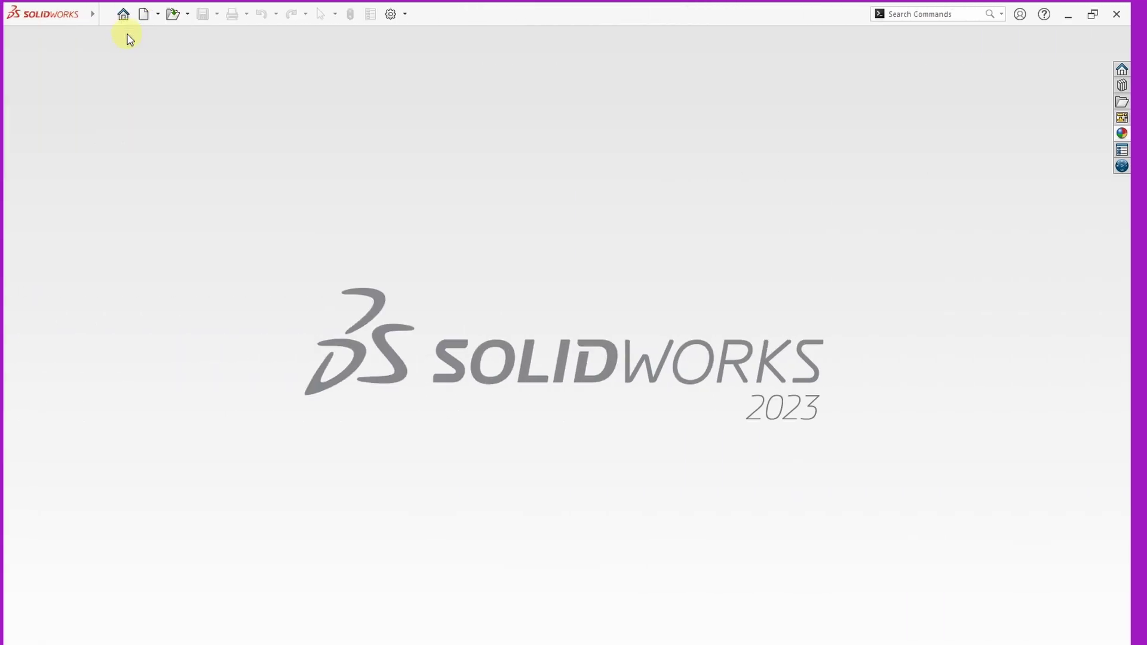
# Create a new Part document from File > New.
pyautogui.click(96, 17)
pyautogui.click(123, 37)
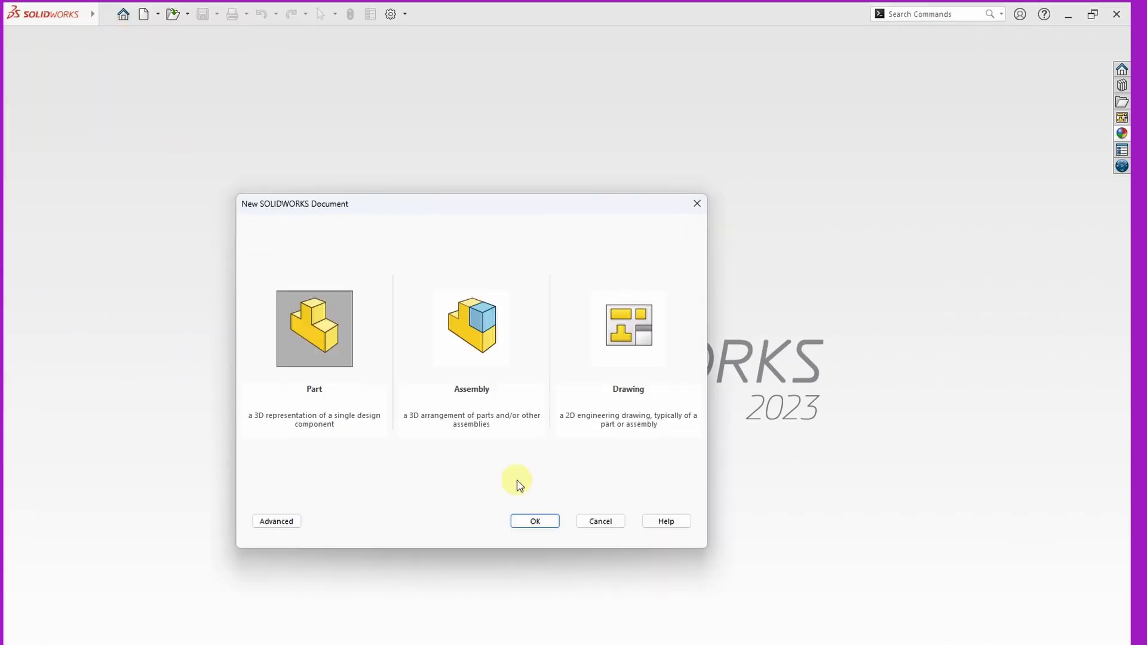
pyautogui.click(537, 521)
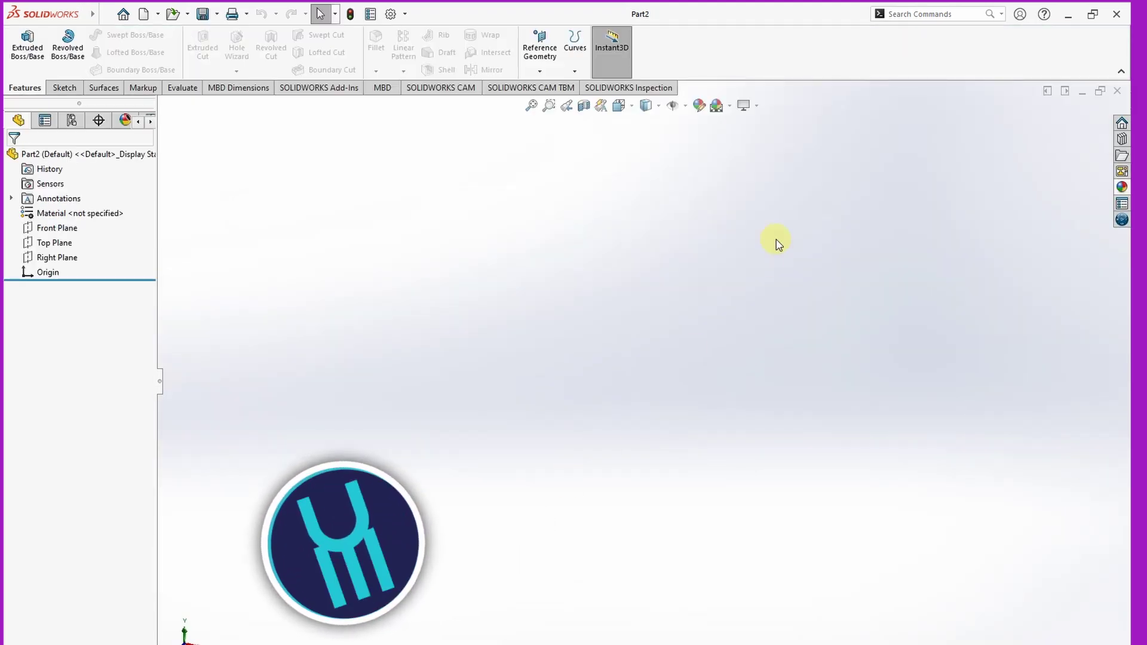
# Set the part's scene background to Plain White.
pyautogui.click(756, 108)
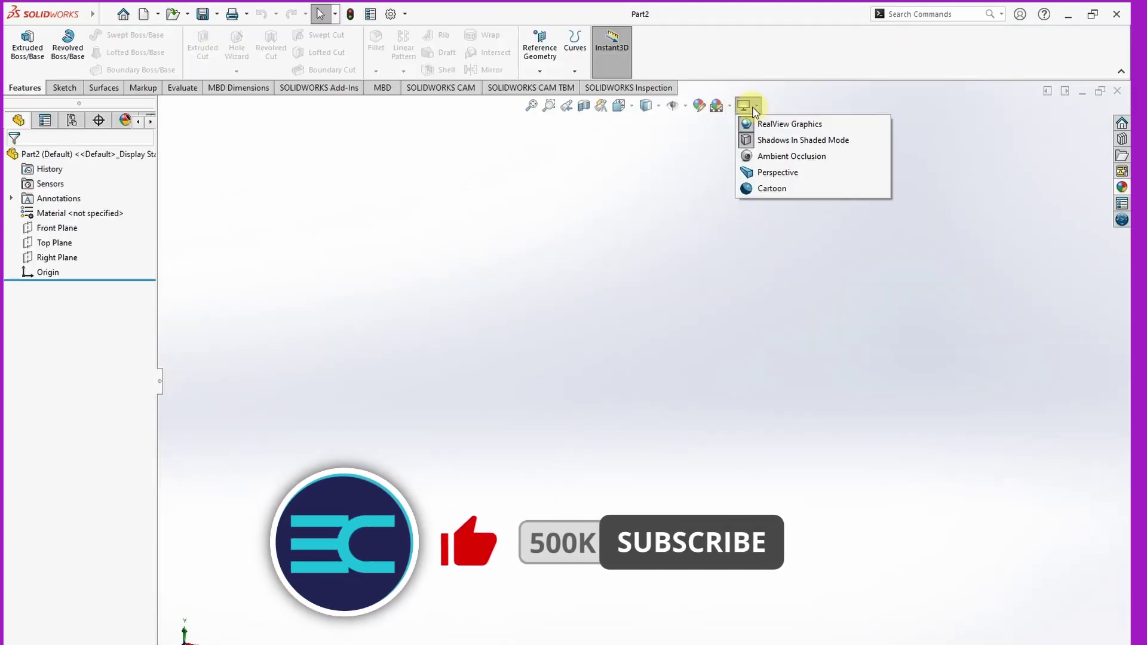
pyautogui.moveTo(729, 106)
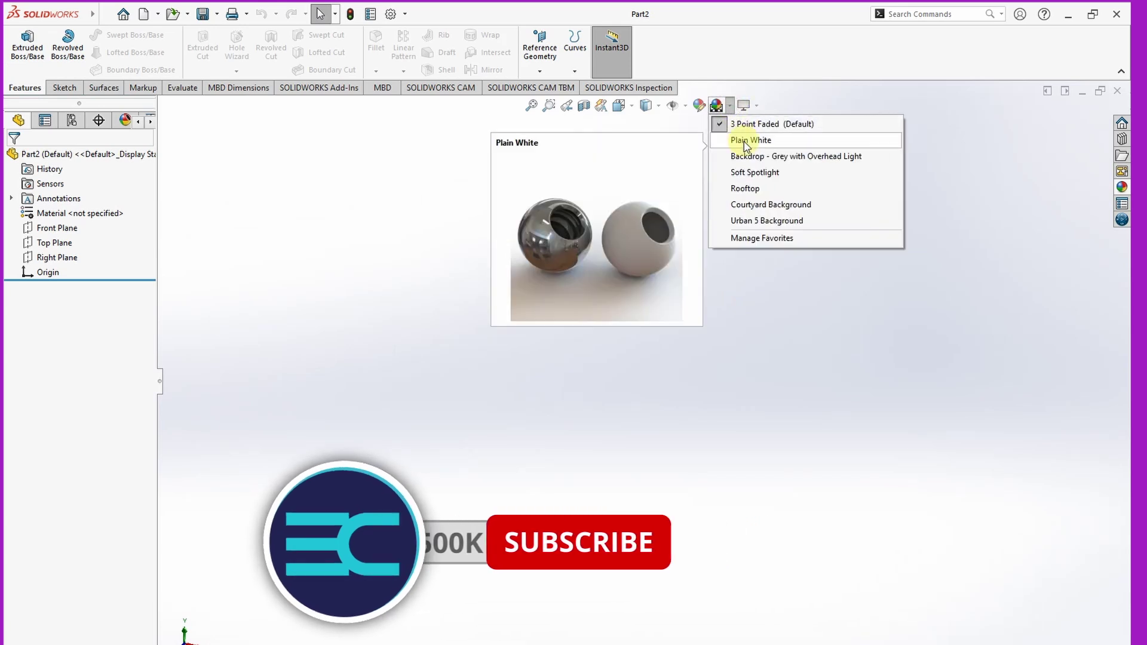
pyautogui.click(746, 141)
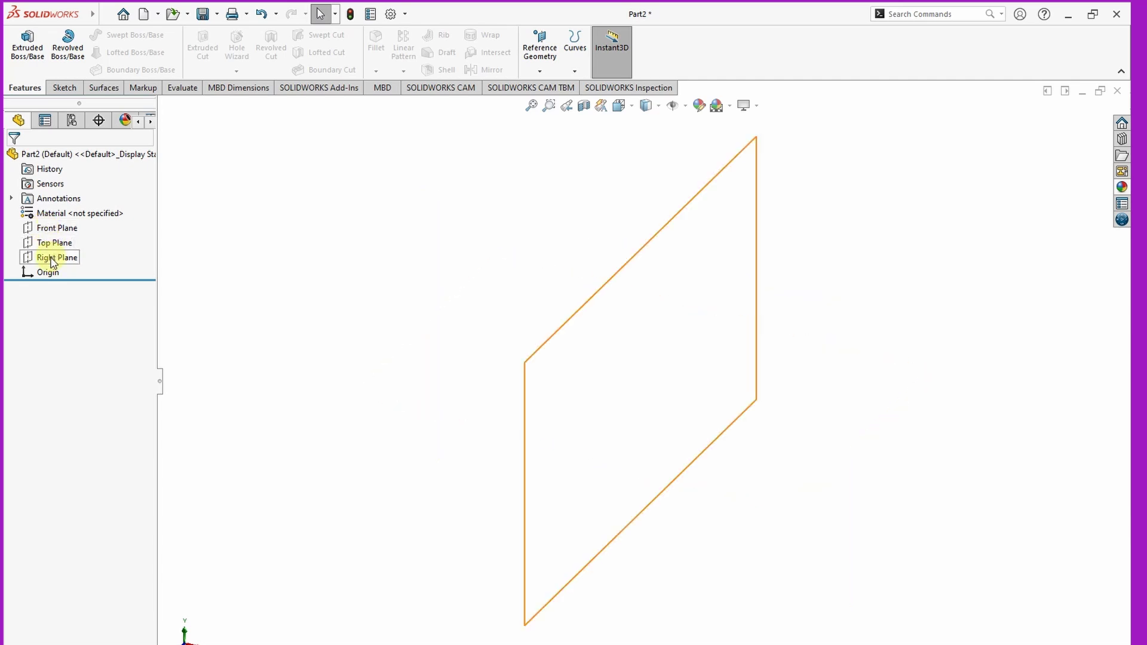
# Create Plane1 offset 60 mm from the Right Plane.
pyautogui.click(82, 240)
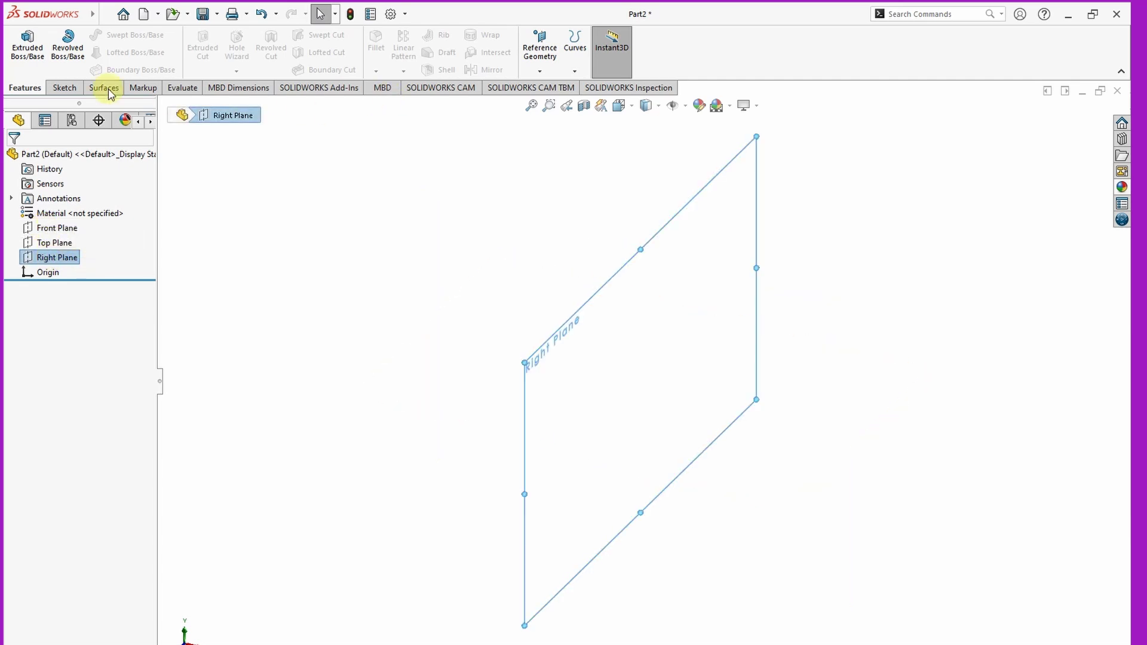
pyautogui.click(545, 76)
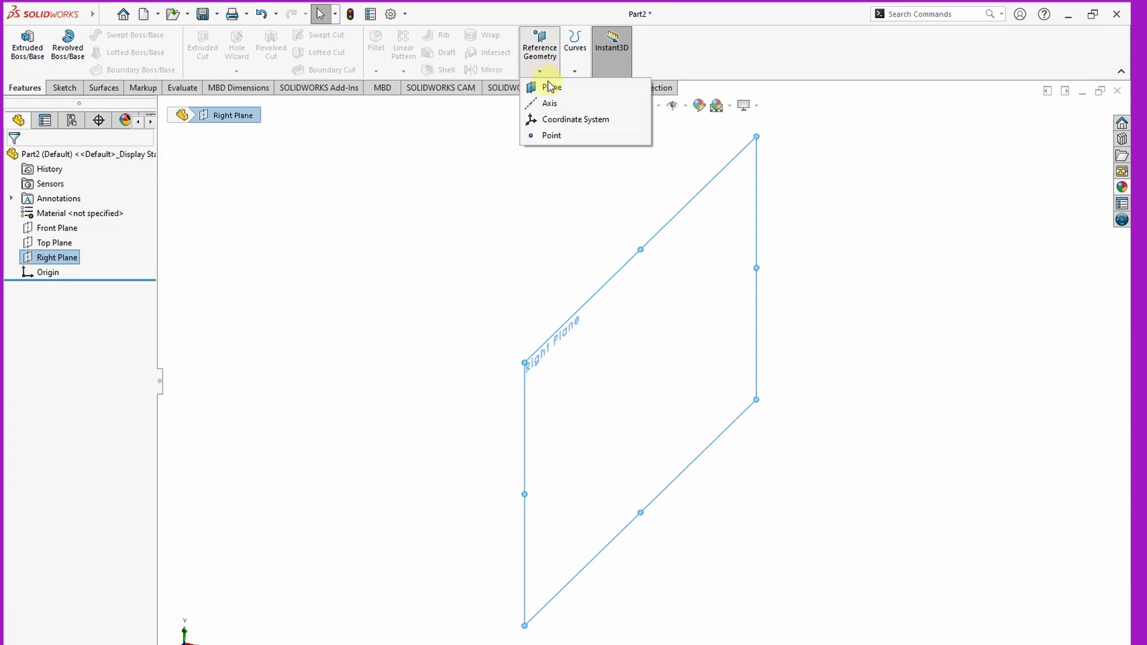
pyautogui.click(548, 86)
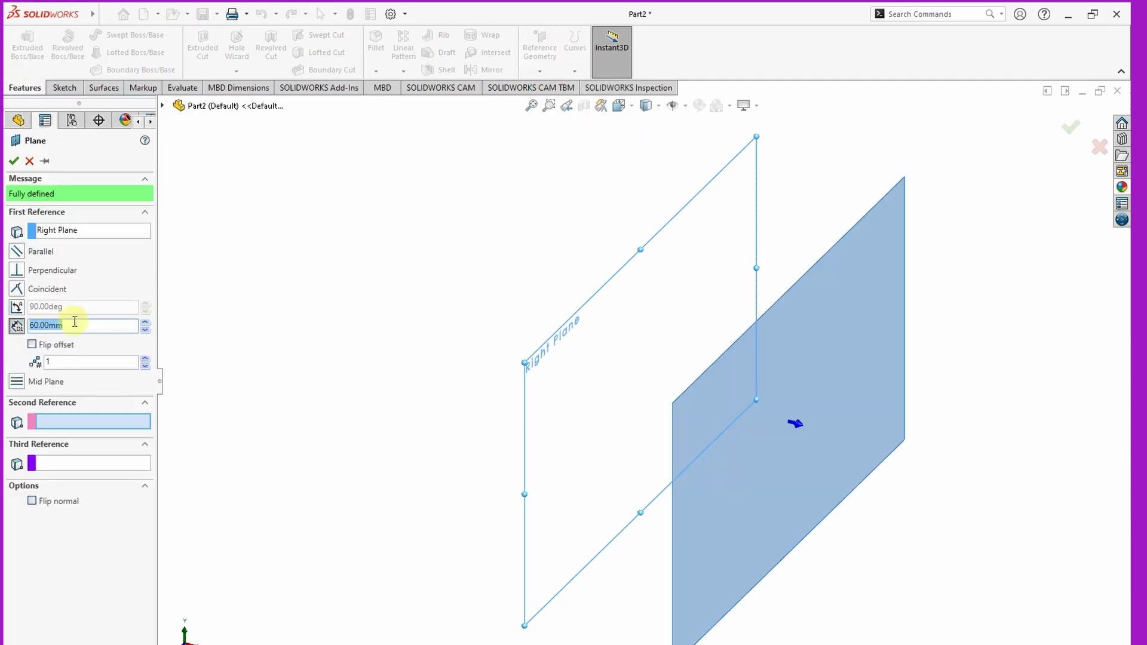
pyautogui.click(14, 162)
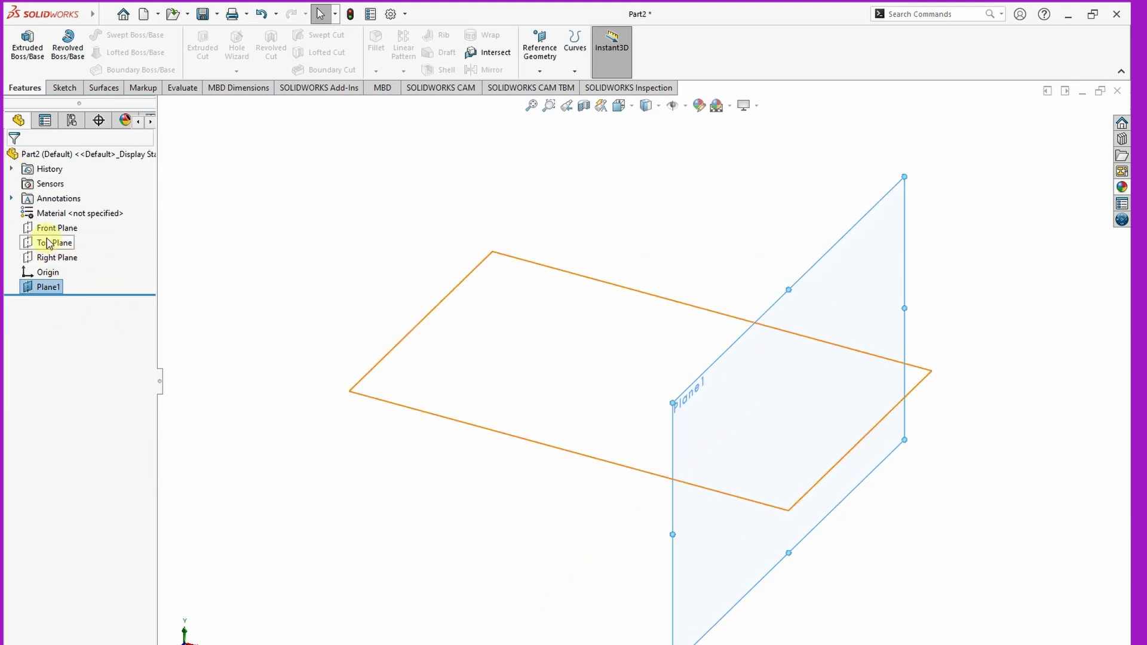
# Create Plane2 offset 60 mm from the Right Plane on the flipped side.
pyautogui.click(47, 257)
pyautogui.click(543, 62)
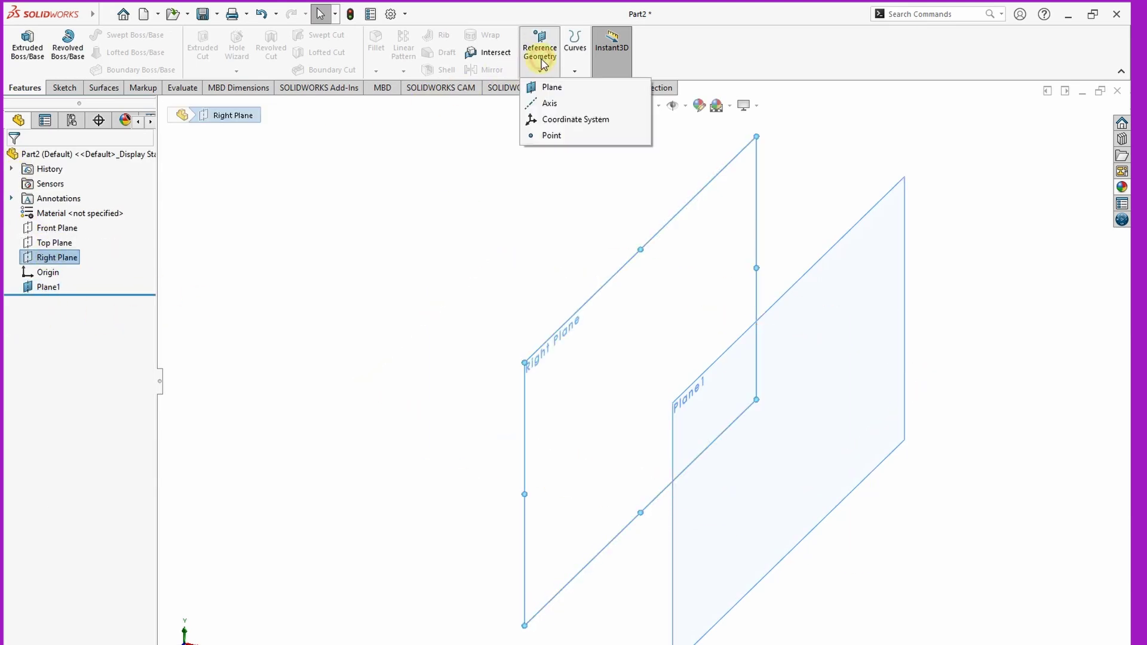
pyautogui.click(549, 89)
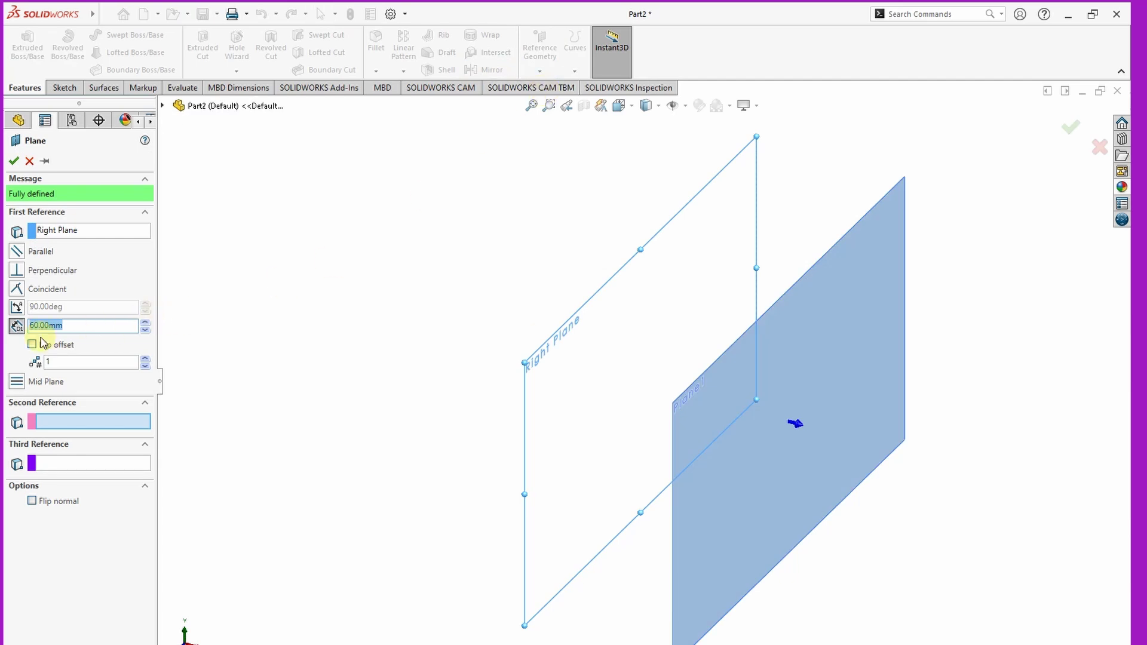
pyautogui.click(31, 345)
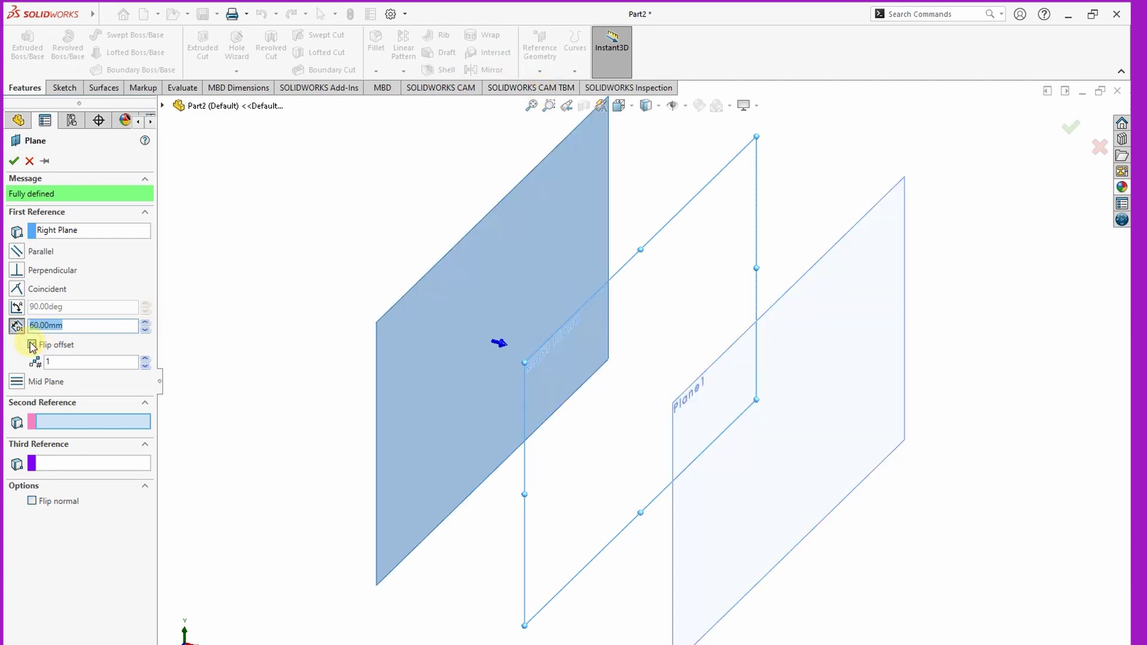
pyautogui.click(13, 161)
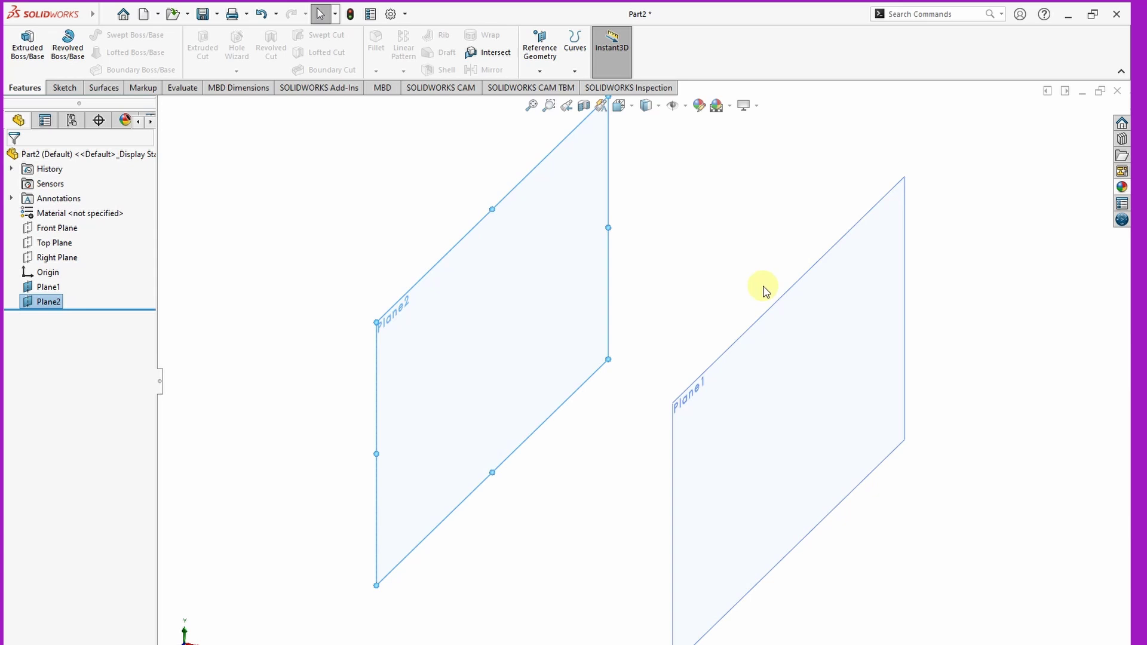
# Start a sketch on Plane1 and draw a center rectangle from the origin.
pyautogui.click(772, 314)
pyautogui.click(832, 271)
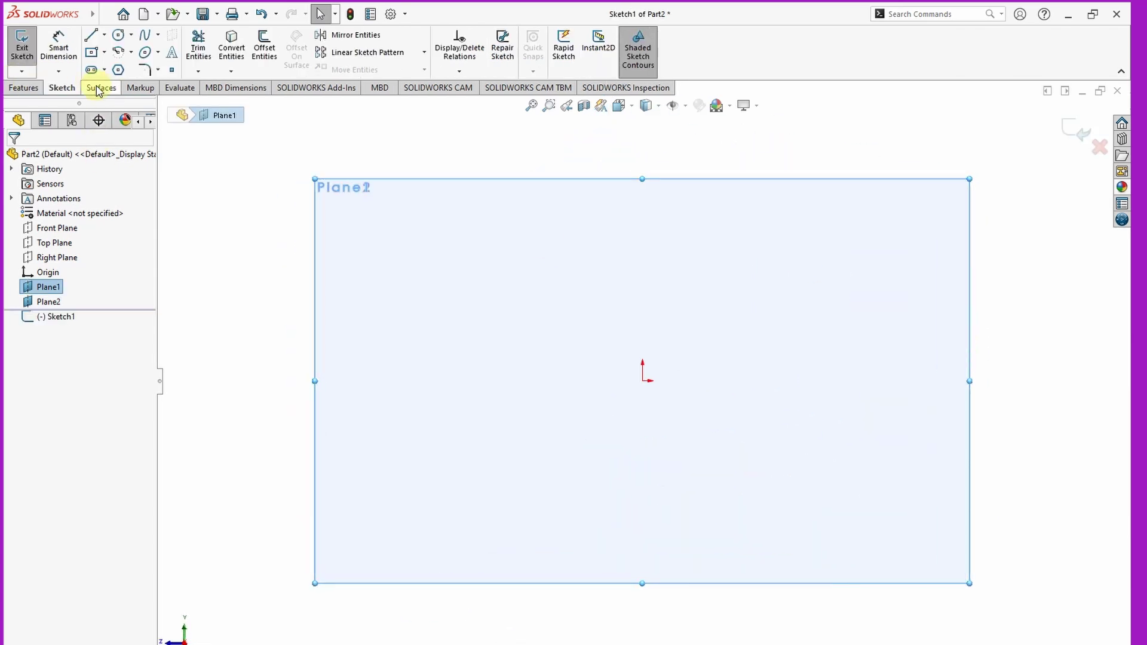
pyautogui.click(105, 52)
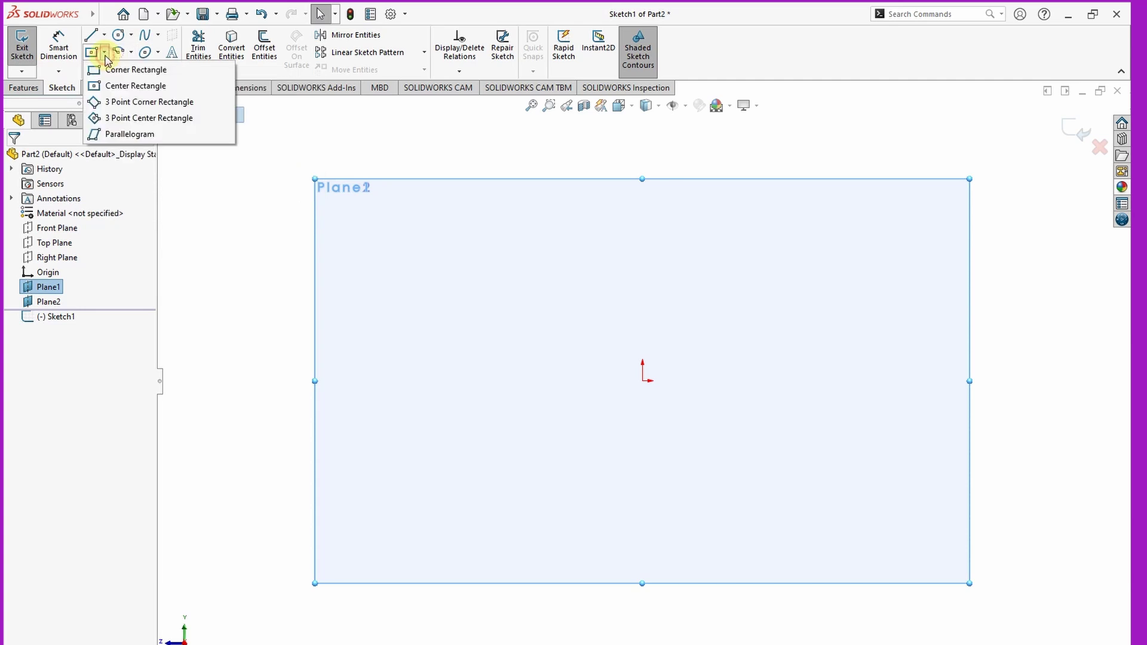
pyautogui.click(124, 87)
pyautogui.click(643, 381)
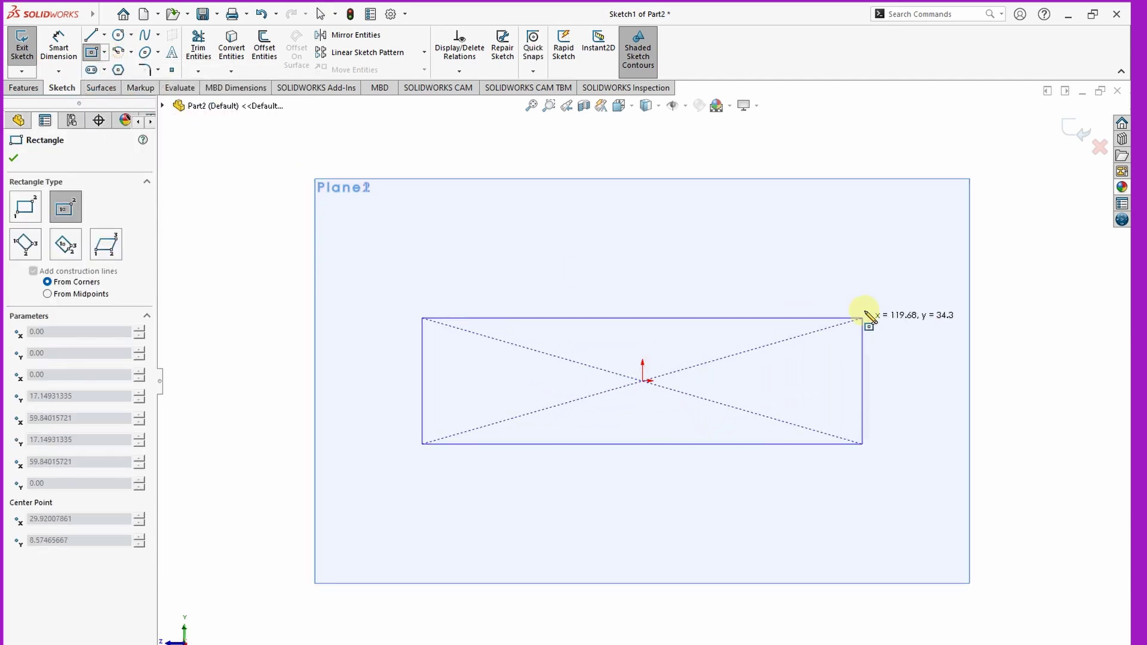
pyautogui.click(875, 302)
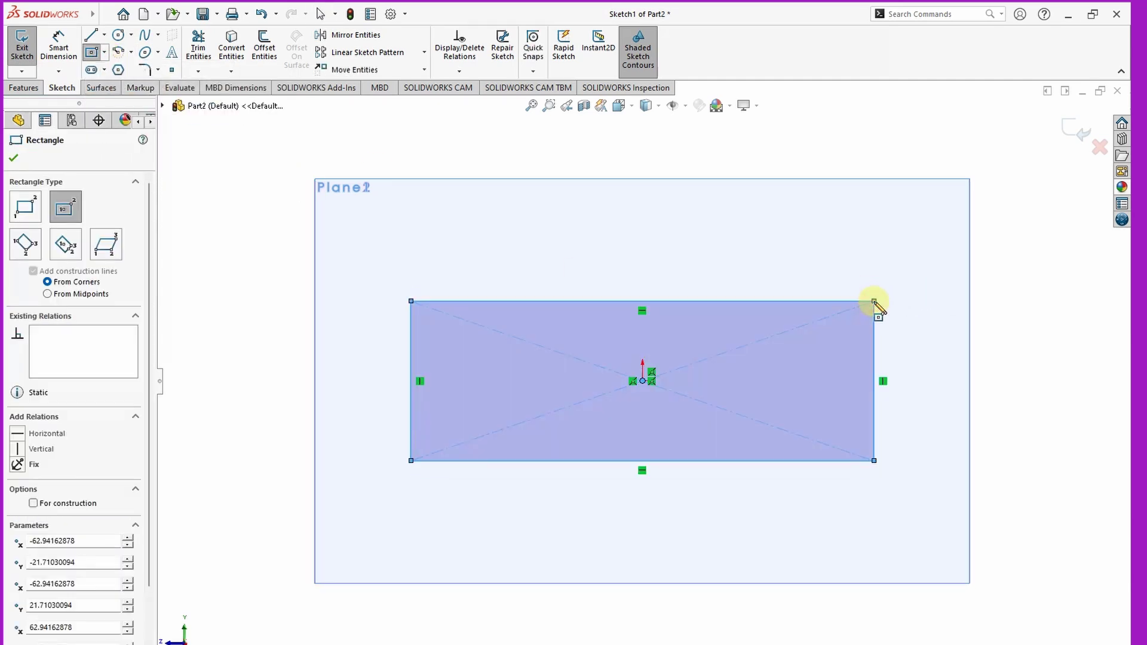
# Dimension the rectangle to 20 mm high and 100 mm wide, then exit Sketch1.
pyautogui.rightClick(947, 301)
pyautogui.click(1053, 279)
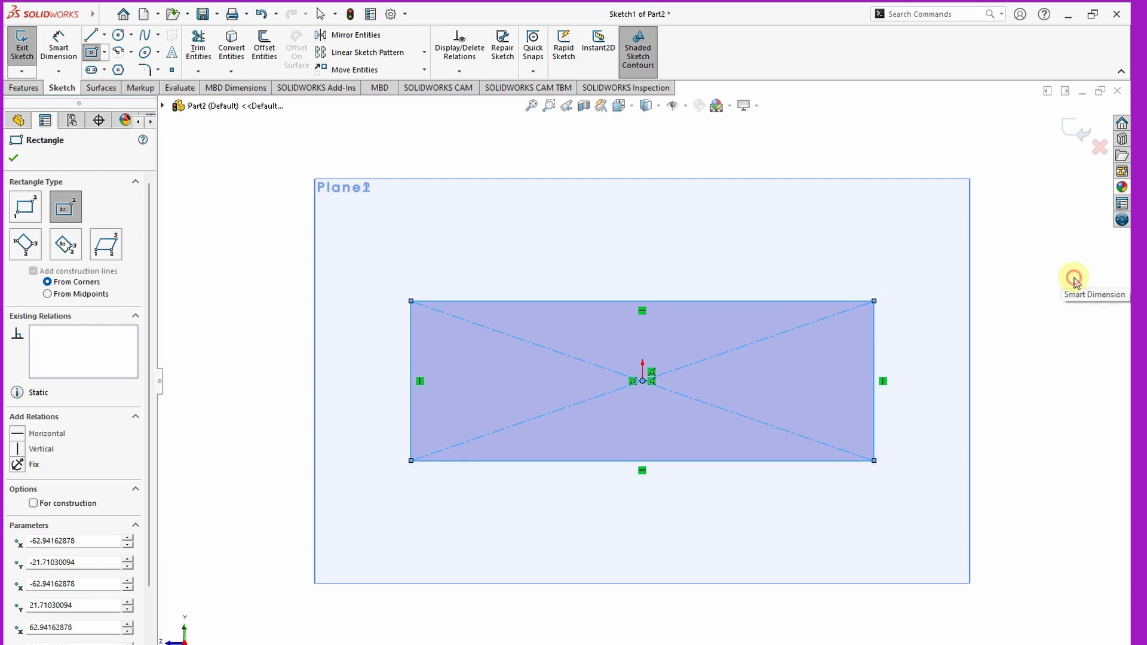
pyautogui.click(875, 361)
pyautogui.click(909, 360)
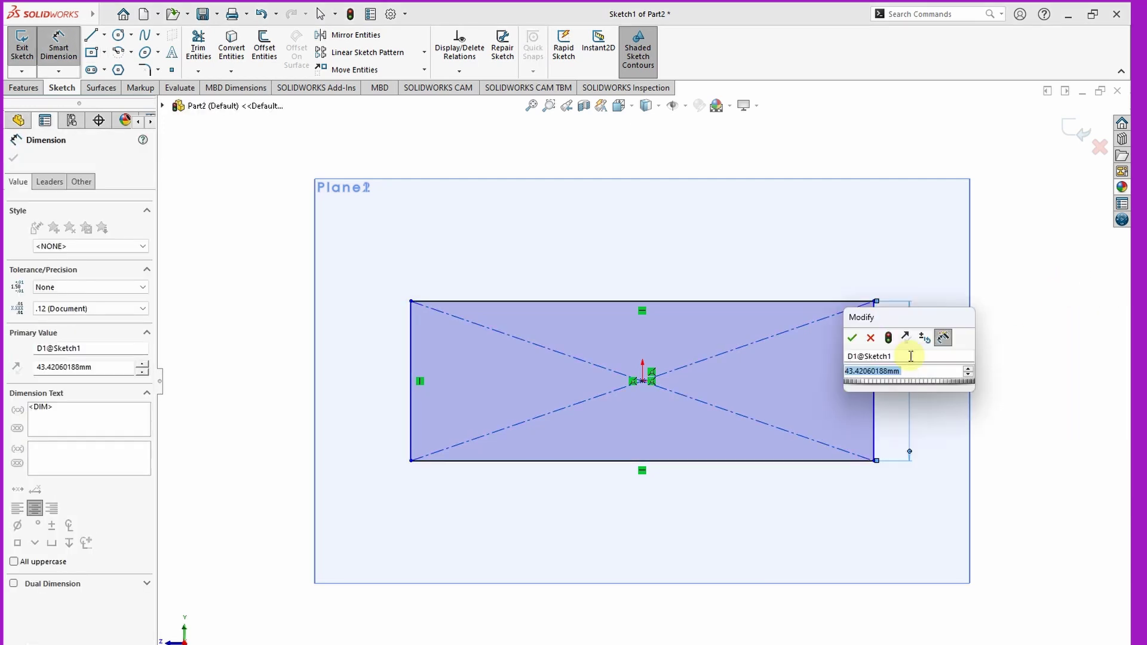
pyautogui.write('20')
pyautogui.press('Return')
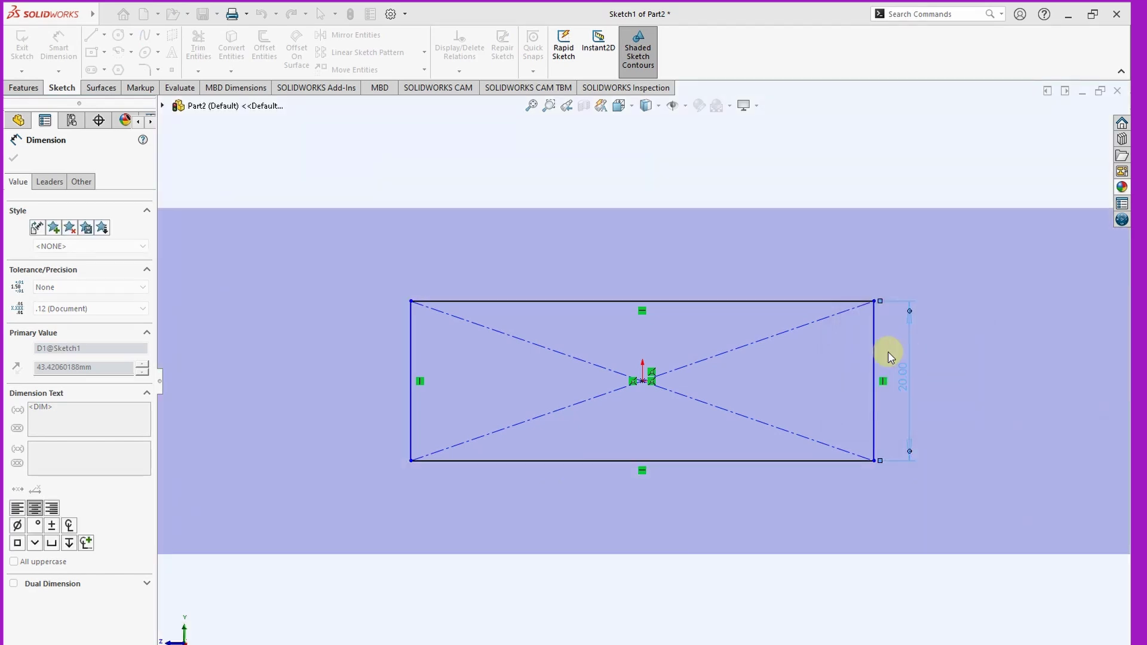
pyautogui.click(749, 305)
pyautogui.click(749, 270)
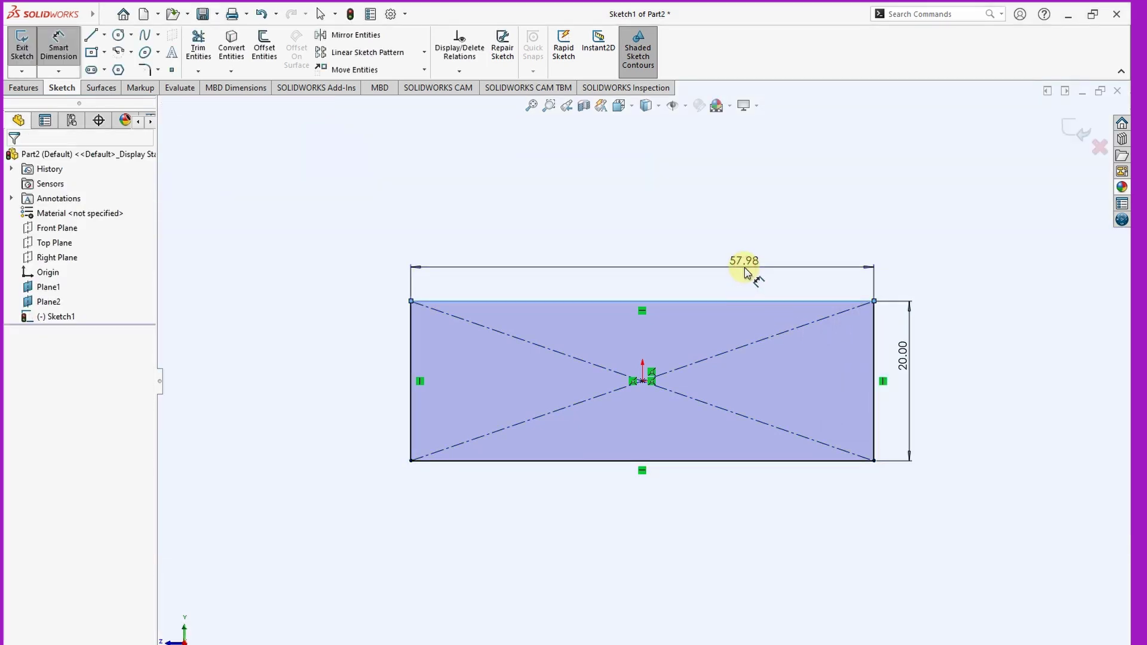
pyautogui.write('100')
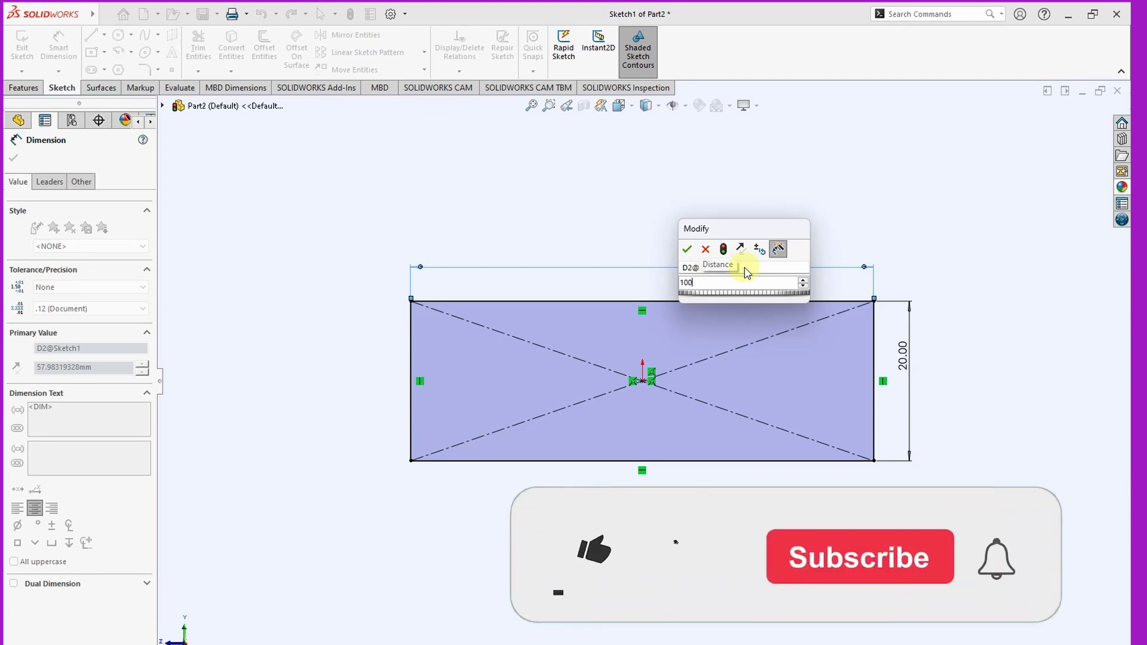
pyautogui.press('Return')
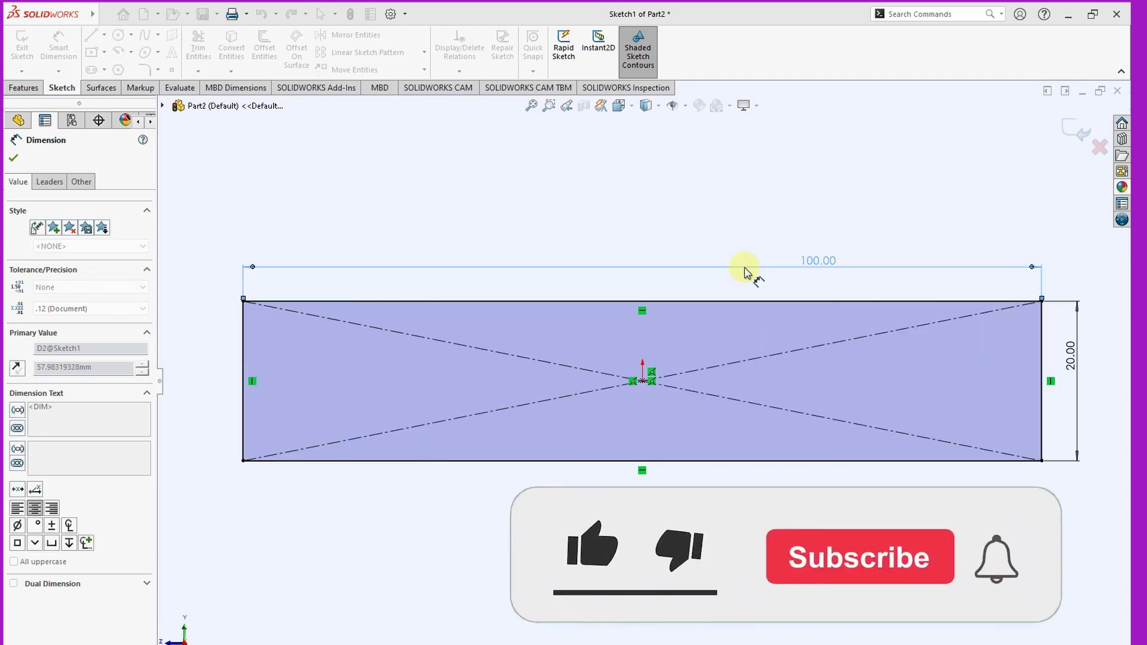
pyautogui.click(13, 159)
pyautogui.click(1078, 133)
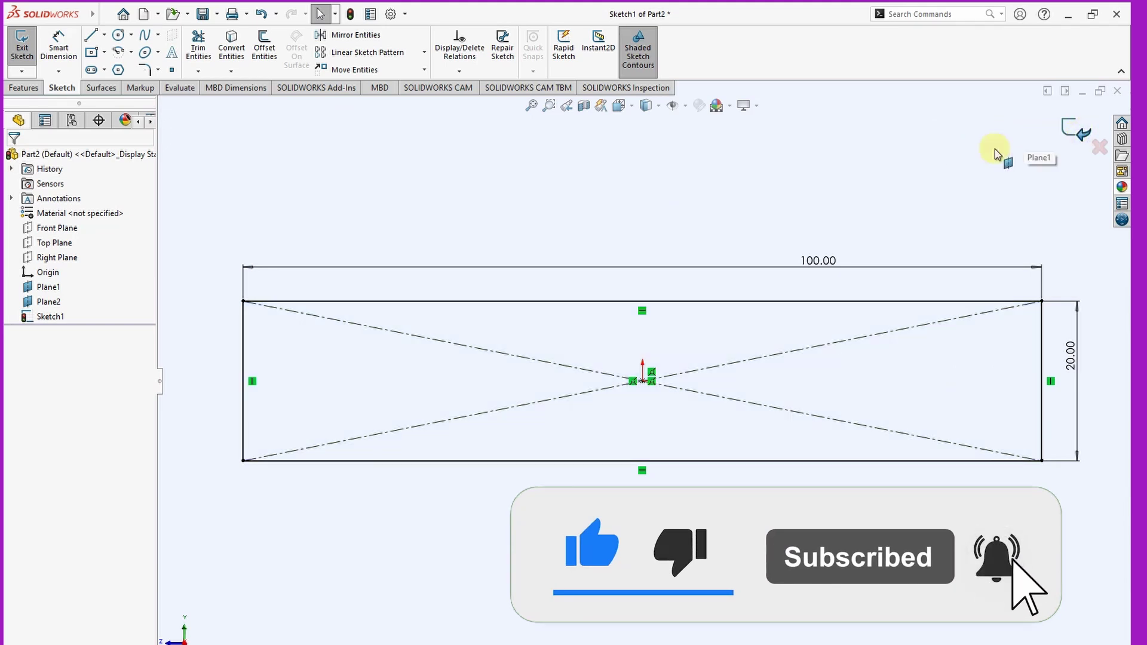
pyautogui.moveTo(550, 238)
pyautogui.mouseDown(button='middle')
pyautogui.moveTo(773, 338)
pyautogui.moveTo(747, 355)
pyautogui.mouseUp(button='middle')
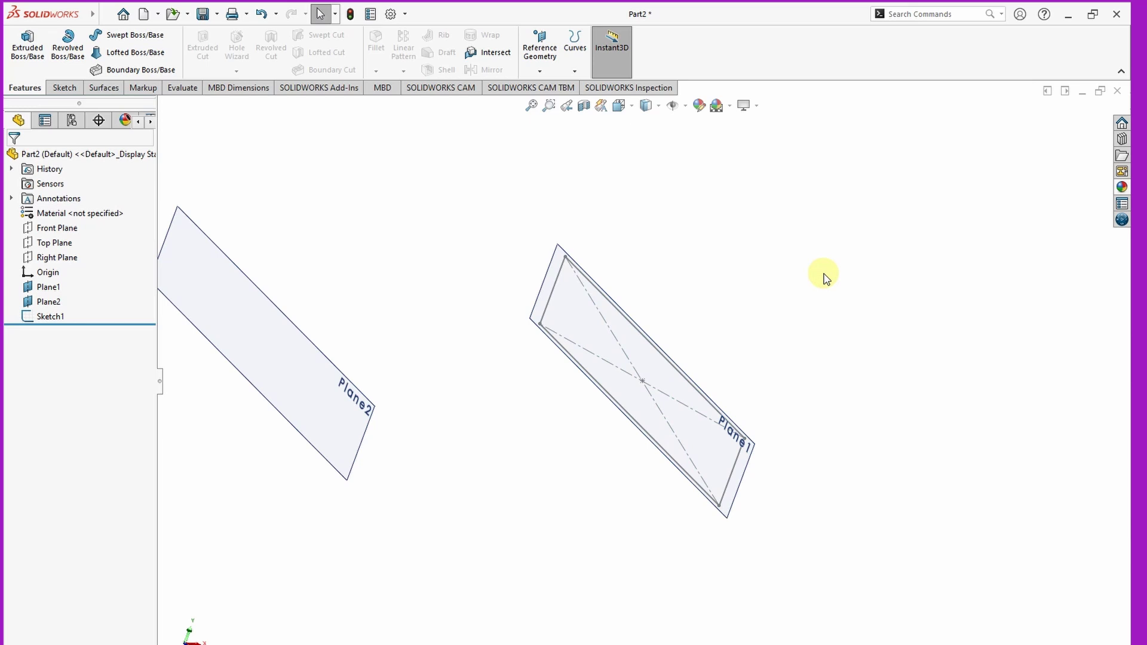
# Start a sketch on Plane2 and draw a center rectangle from the origin.
pyautogui.press('z')
pyautogui.scroll(-5, 435, 338)
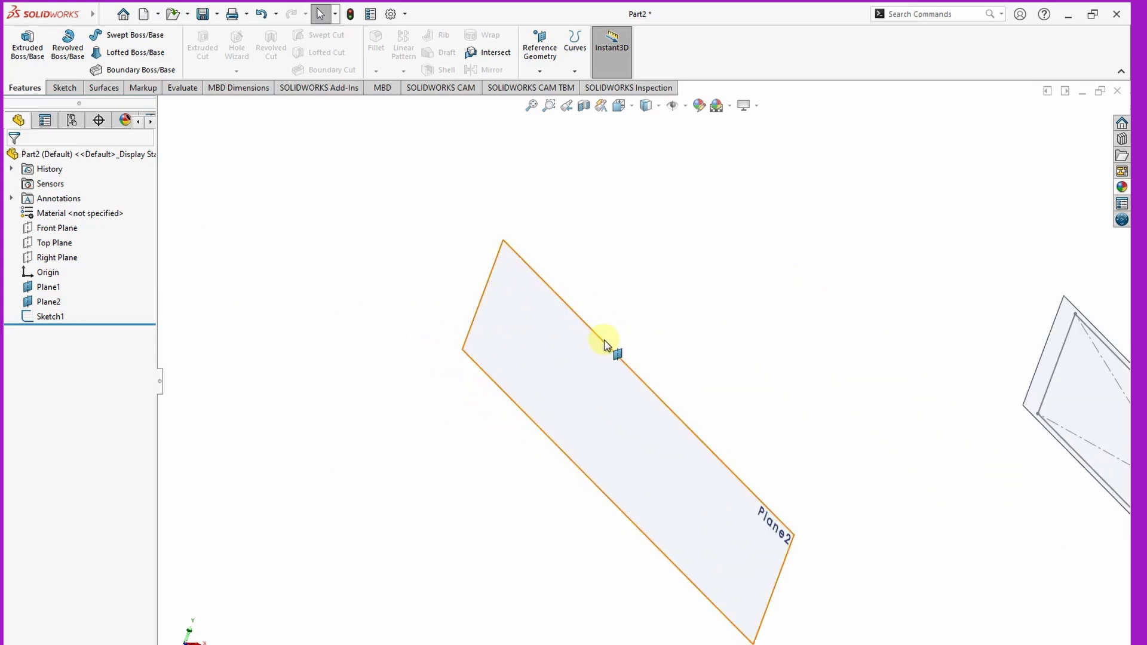
pyautogui.click(605, 345)
pyautogui.click(664, 300)
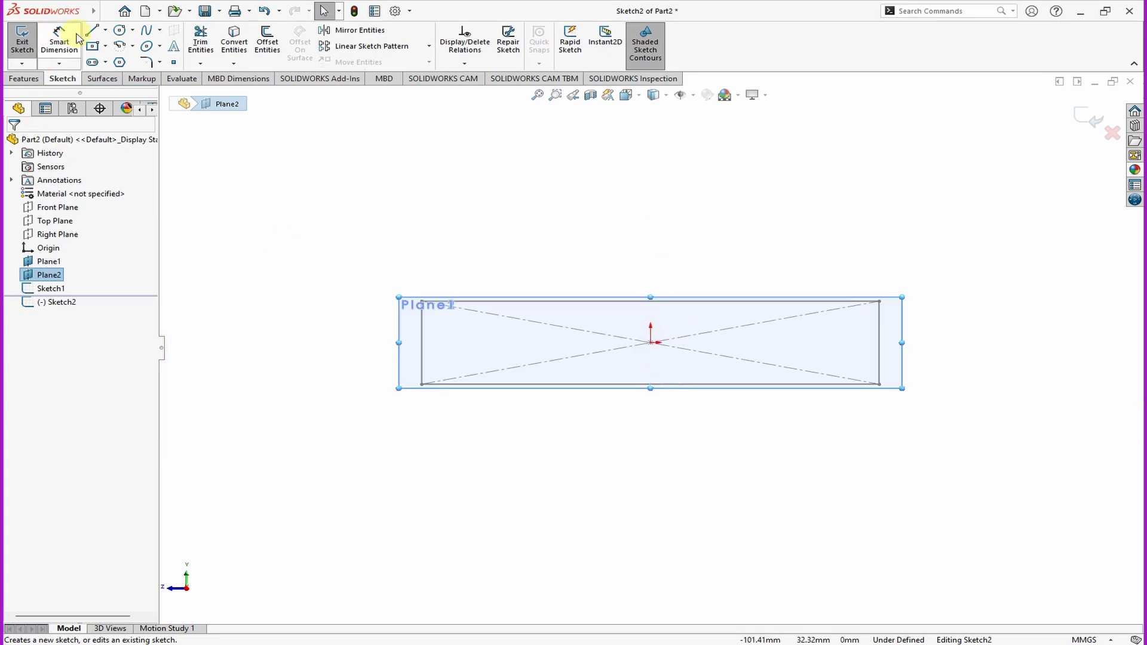
pyautogui.click(105, 48)
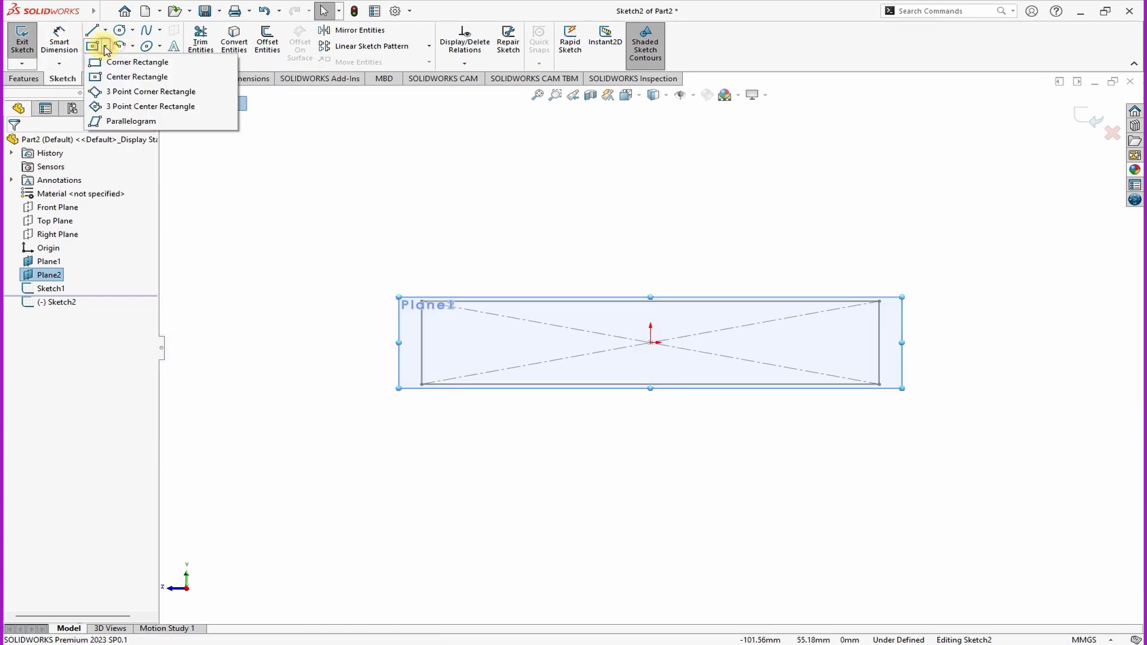
pyautogui.click(118, 77)
pyautogui.click(651, 342)
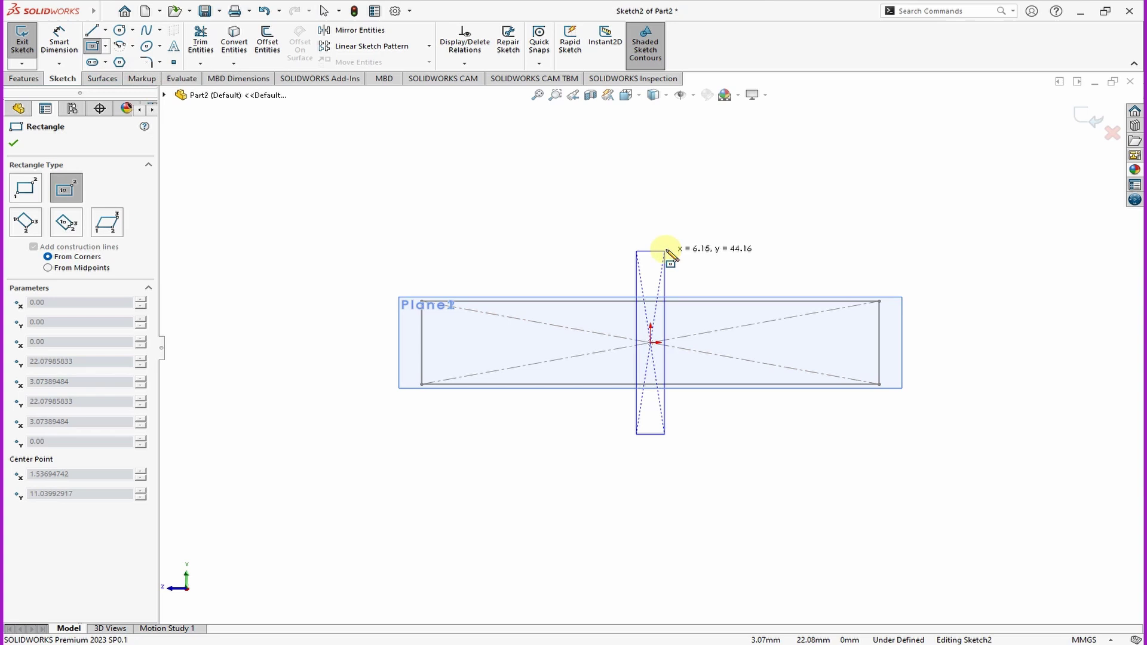
pyautogui.click(693, 159)
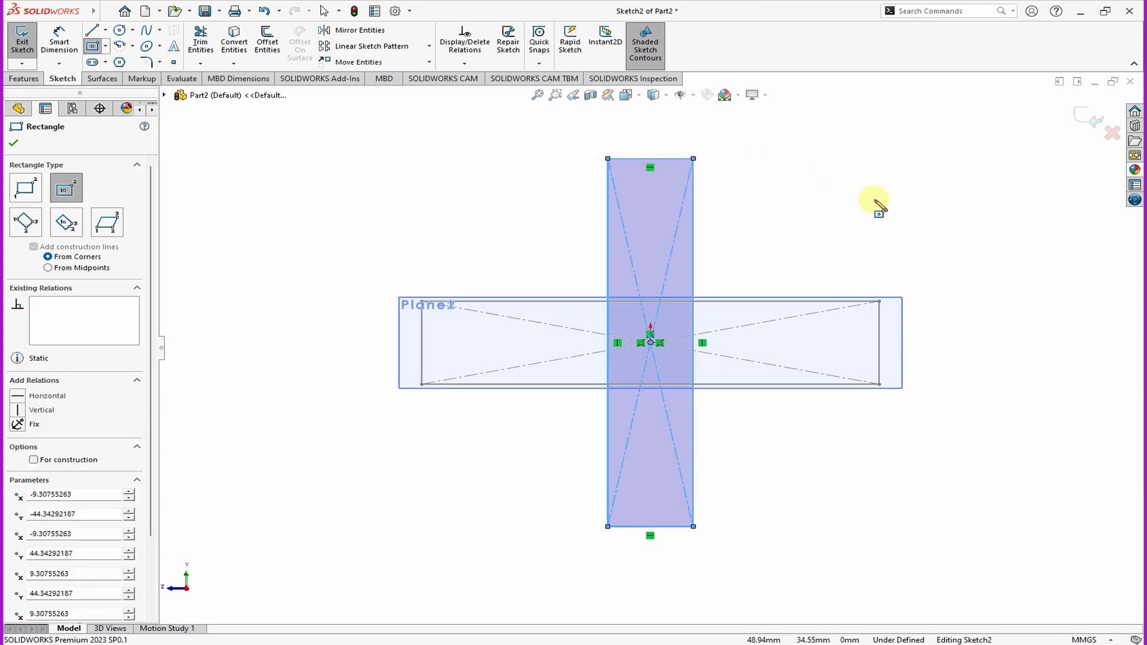
# Dimension the top edge to 20 mm and the right edge to 100 mm, then exit Sketch2.
pyautogui.rightClick(875, 201)
pyautogui.click(1008, 183)
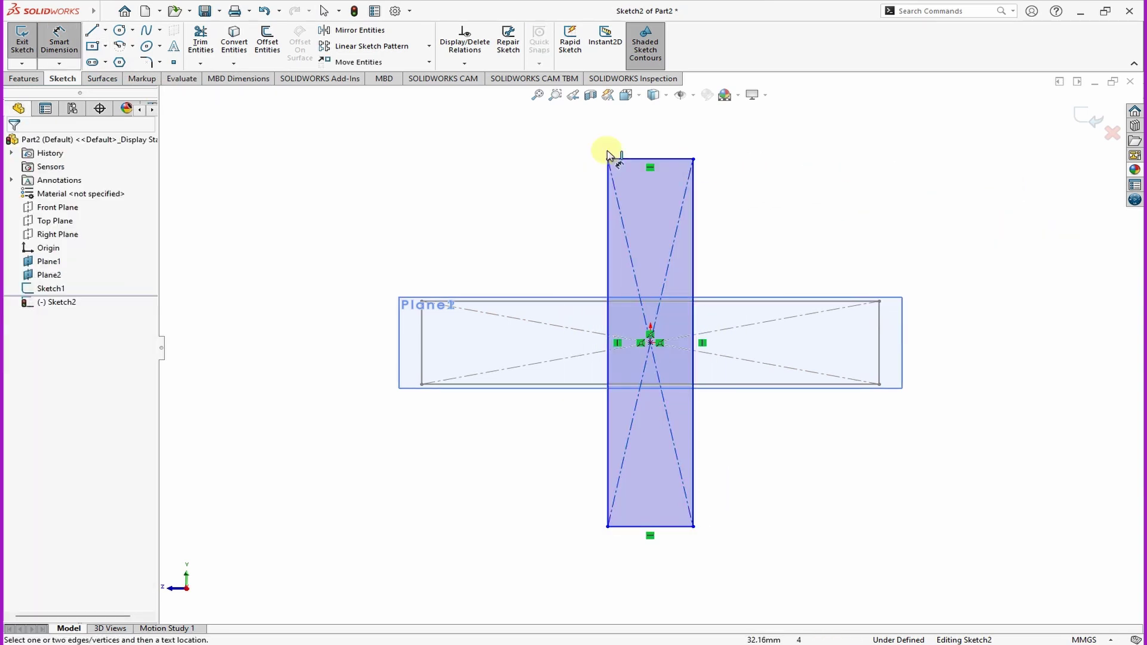
pyautogui.click(638, 160)
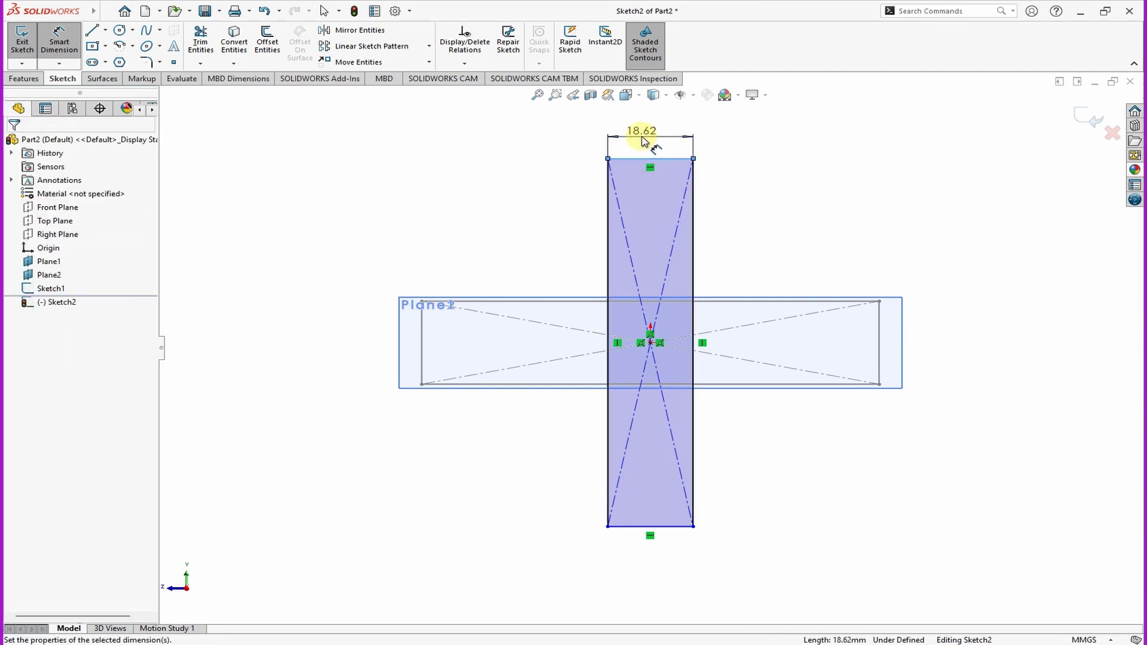
pyautogui.click(643, 136)
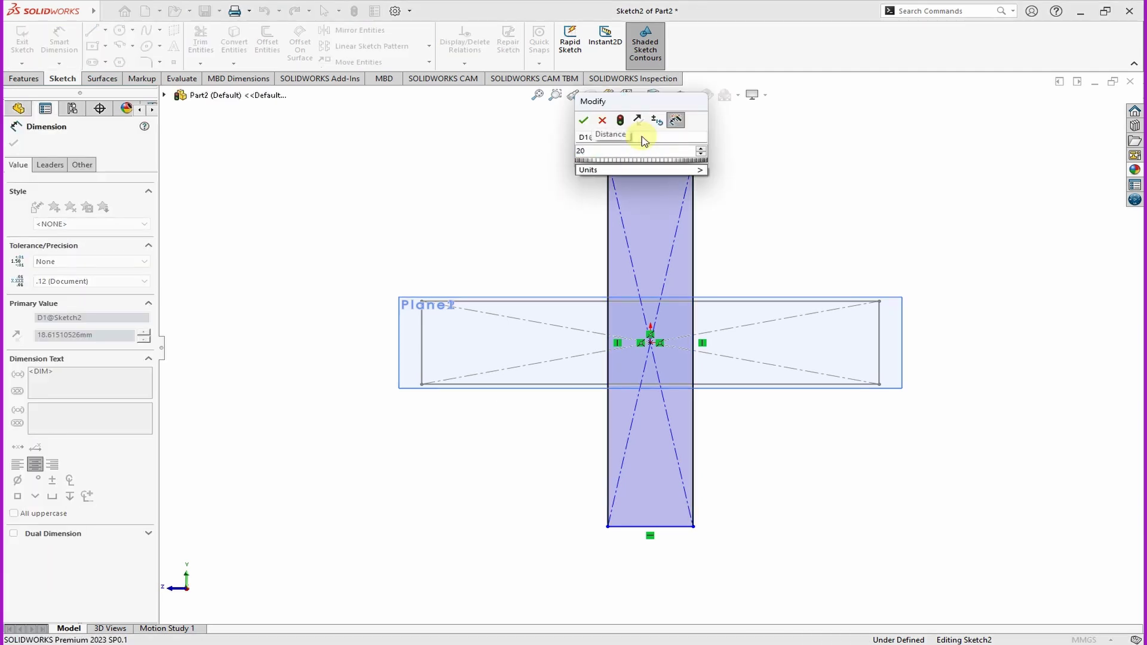
pyautogui.write('20')
pyautogui.press('Return')
pyautogui.click(693, 256)
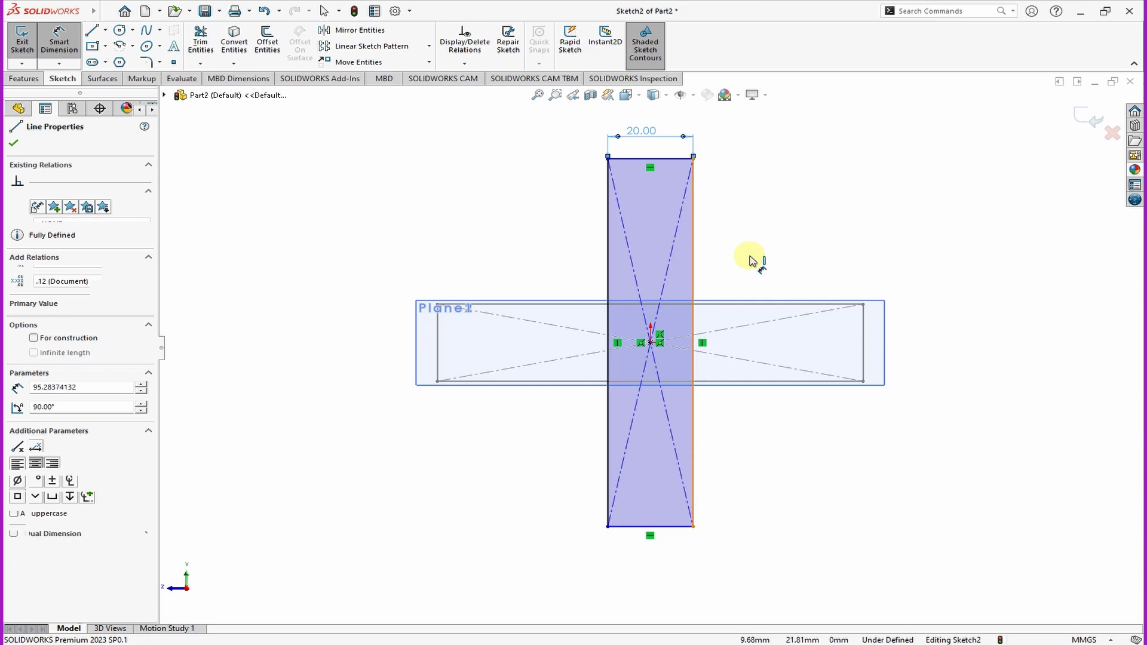
pyautogui.click(753, 259)
pyautogui.click(754, 258)
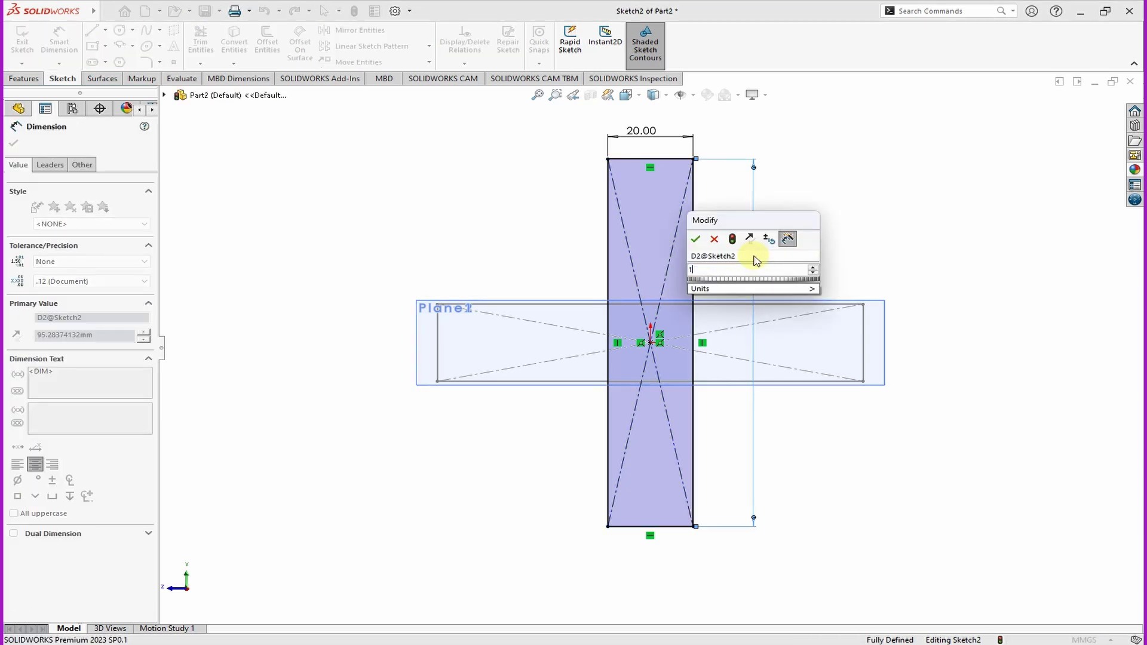
pyautogui.press('Return')
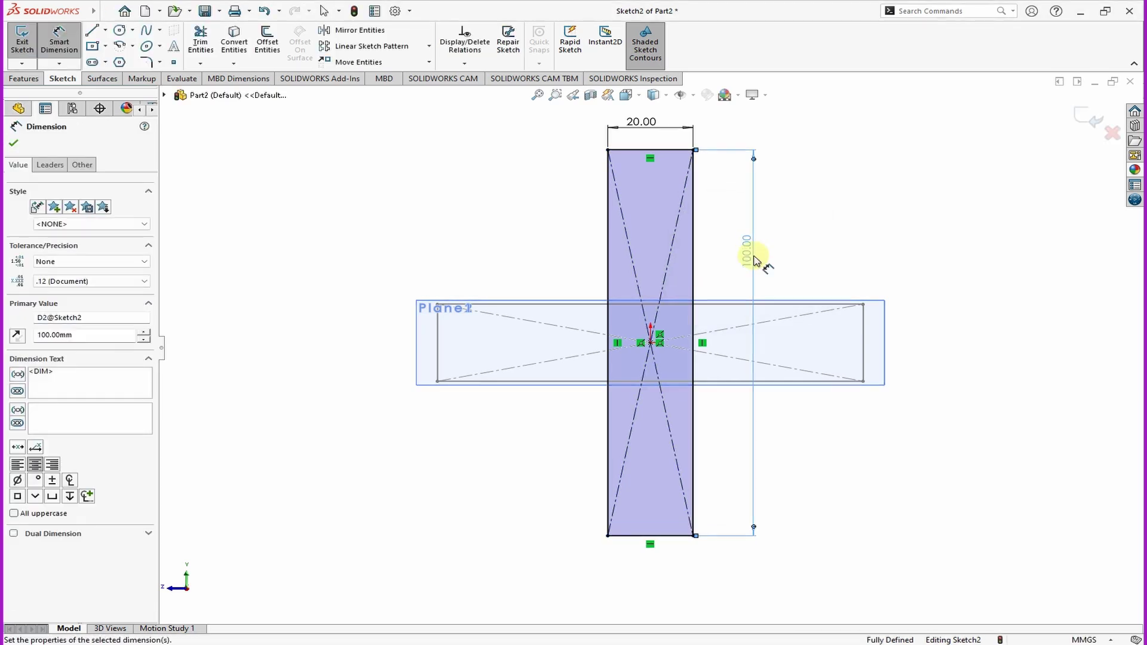
pyautogui.click(14, 142)
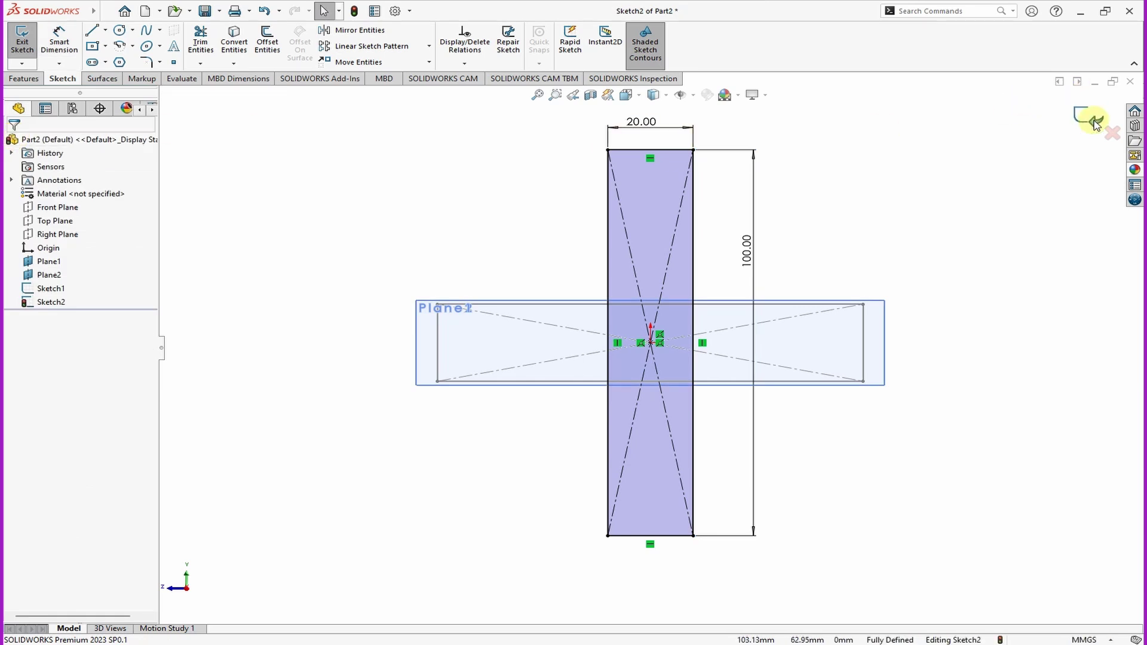
pyautogui.click(1089, 119)
# Hide reference planes Plane1 and Plane2.
pyautogui.press('f')
pyautogui.moveTo(392, 225)
pyautogui.mouseDown(button='middle')
pyautogui.moveTo(520, 246)
pyautogui.moveTo(569, 326)
pyautogui.moveTo(520, 286)
pyautogui.mouseUp(button='middle')
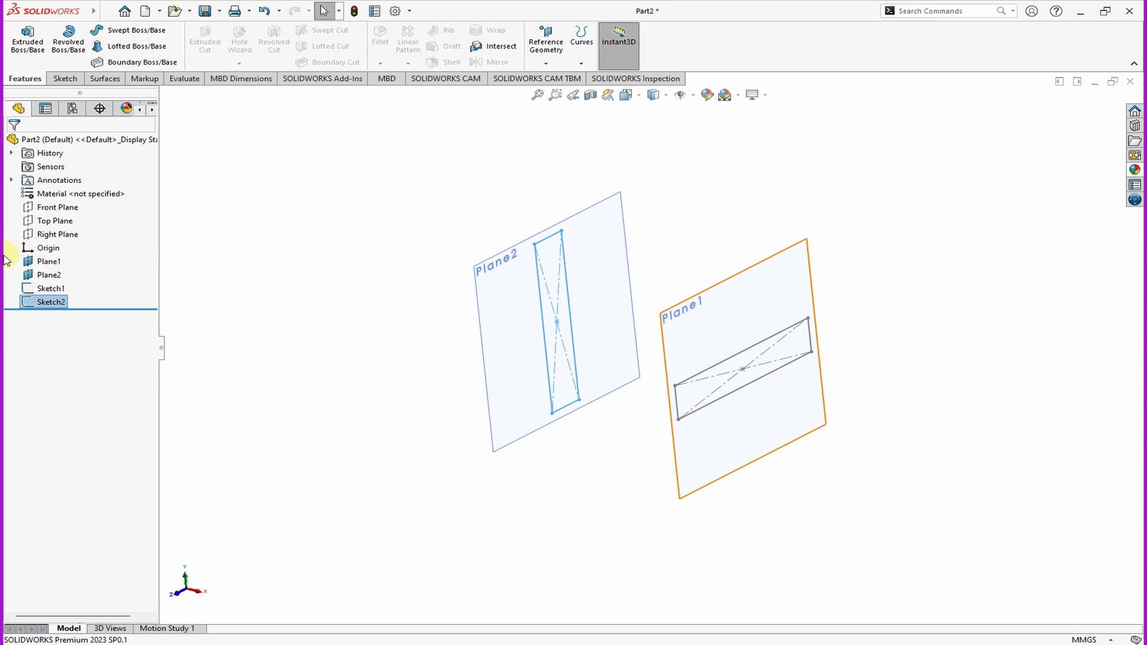
pyautogui.click(30, 262)
pyautogui.click(53, 244)
pyautogui.click(48, 274)
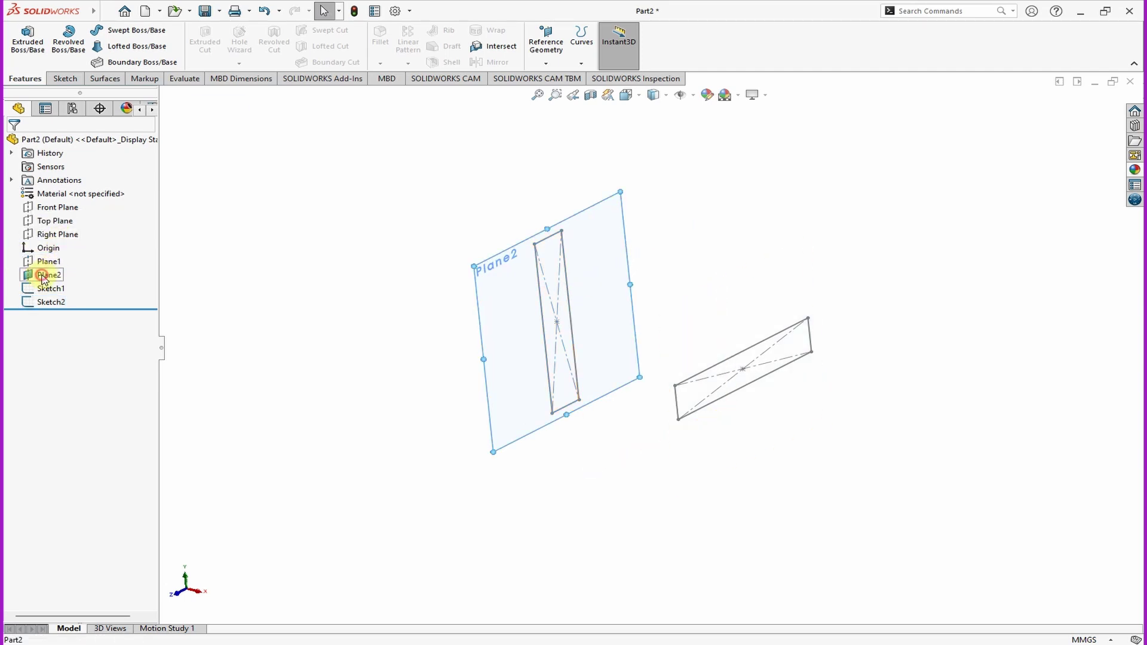
pyautogui.click(73, 256)
# Create a planar surface from Sketch2 and turn off RealView shading.
pyautogui.scroll(2, 628, 326)
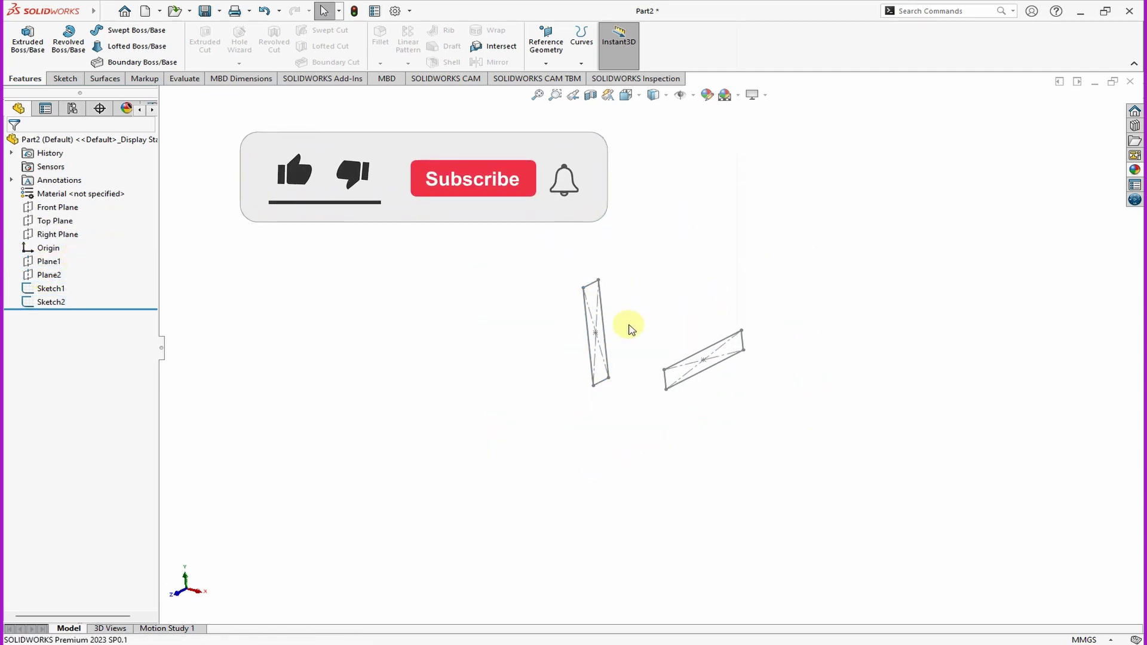
pyautogui.scroll(-3, 668, 338)
pyautogui.moveTo(667, 338)
pyautogui.mouseDown(button='middle')
pyautogui.moveTo(824, 321)
pyautogui.moveTo(776, 441)
pyautogui.moveTo(853, 328)
pyautogui.moveTo(798, 284)
pyautogui.moveTo(522, 291)
pyautogui.mouseUp(button='middle')
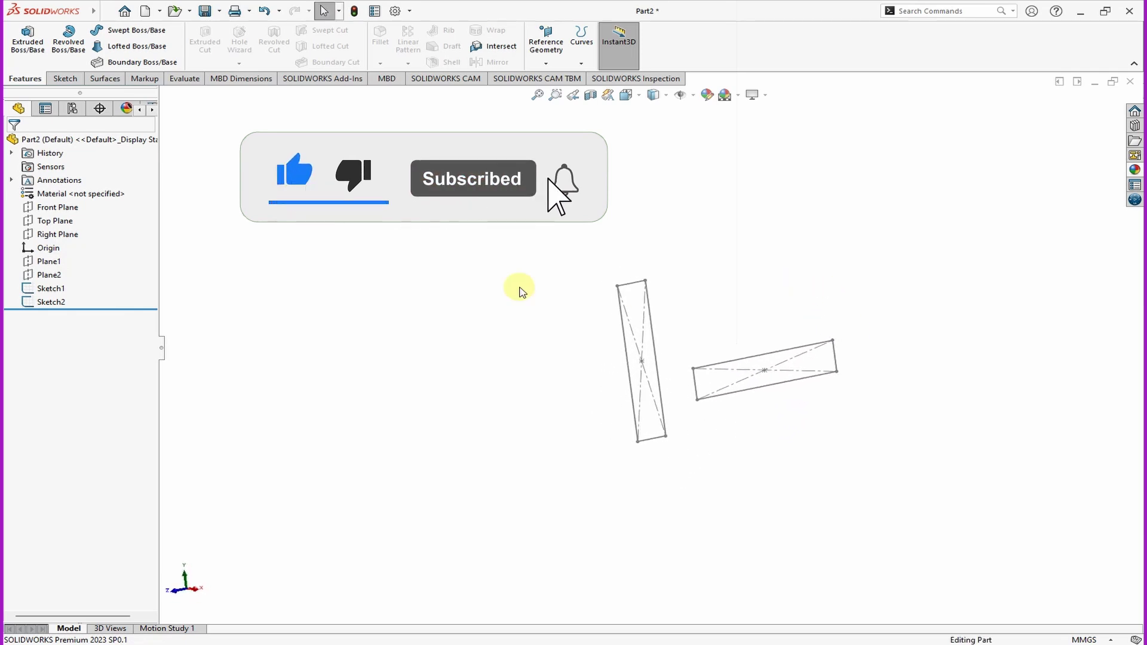
pyautogui.click(105, 80)
pyautogui.click(295, 30)
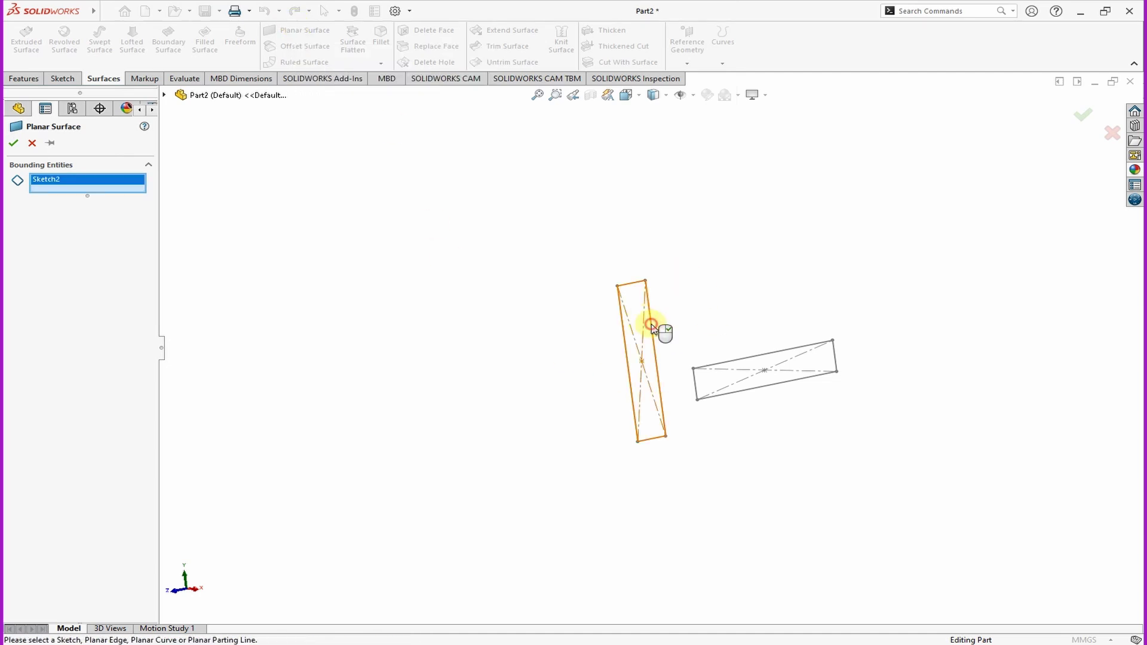
pyautogui.click(13, 145)
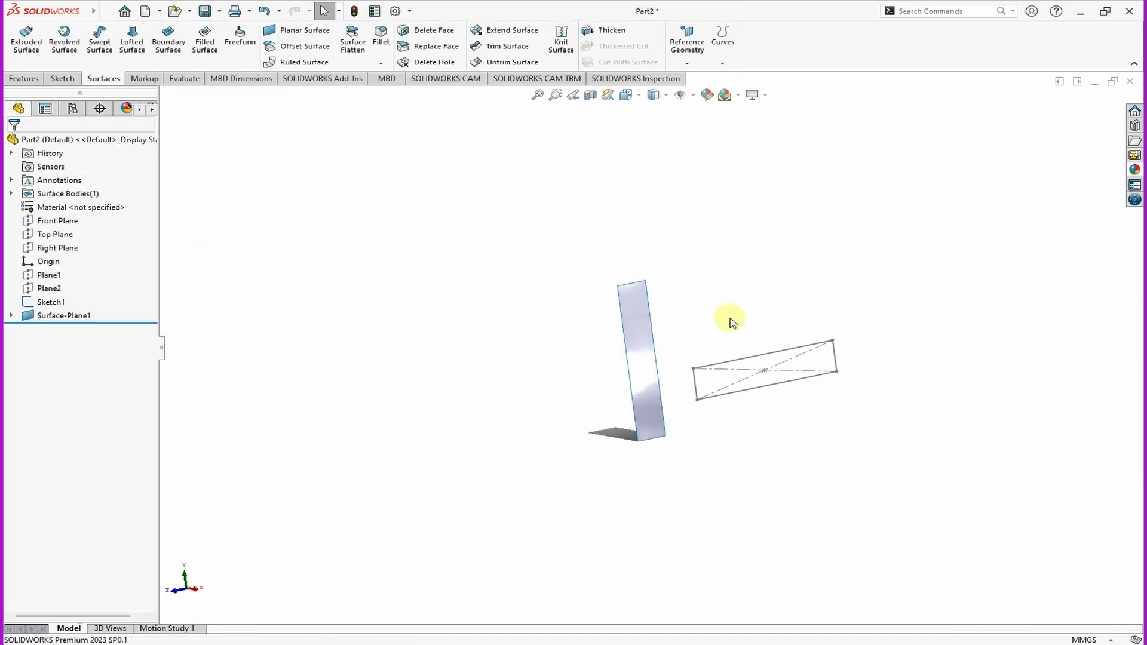
pyautogui.click(762, 97)
pyautogui.click(776, 110)
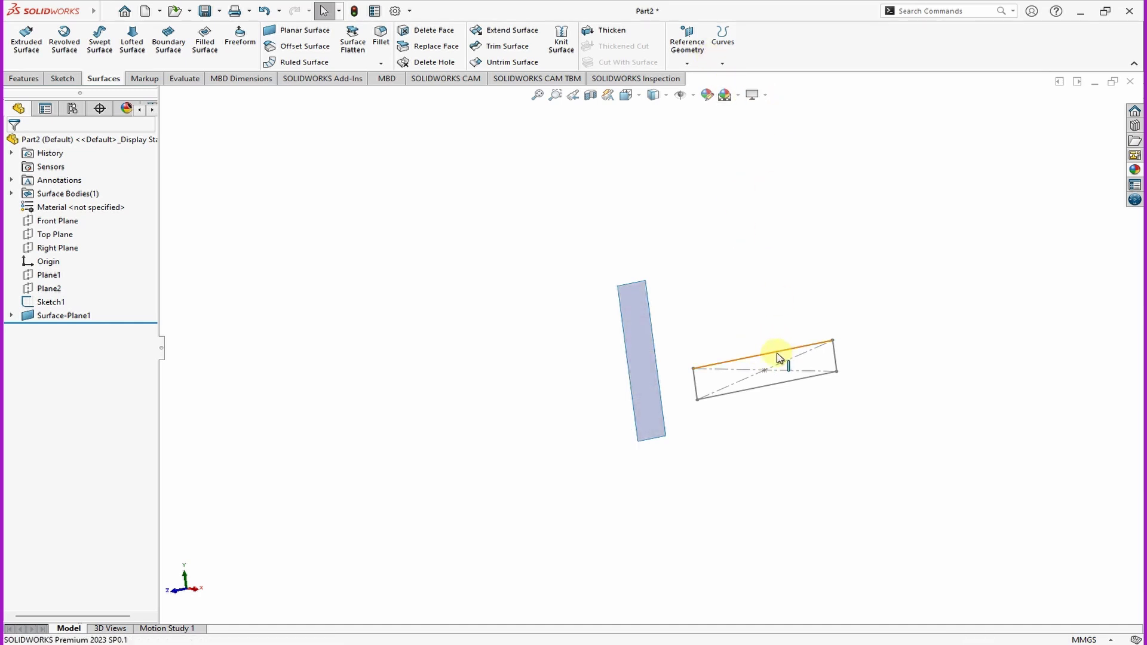
# Create a second planar surface bounded by Sketch1's rectangle.
pyautogui.click(293, 30)
pyautogui.click(835, 357)
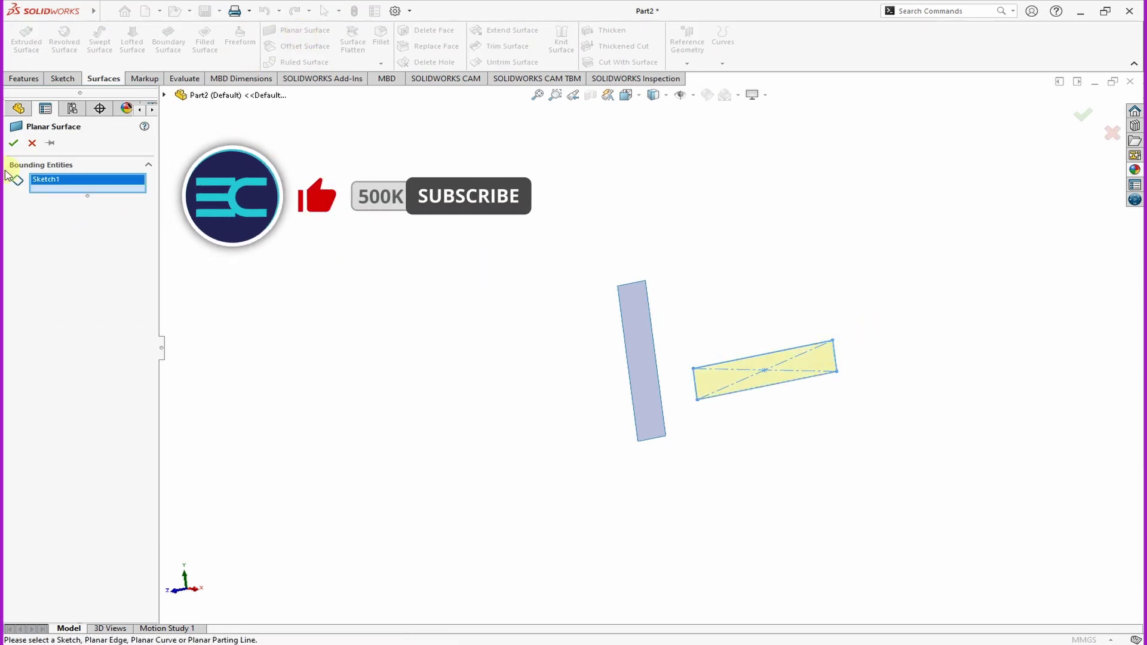
pyautogui.click(13, 143)
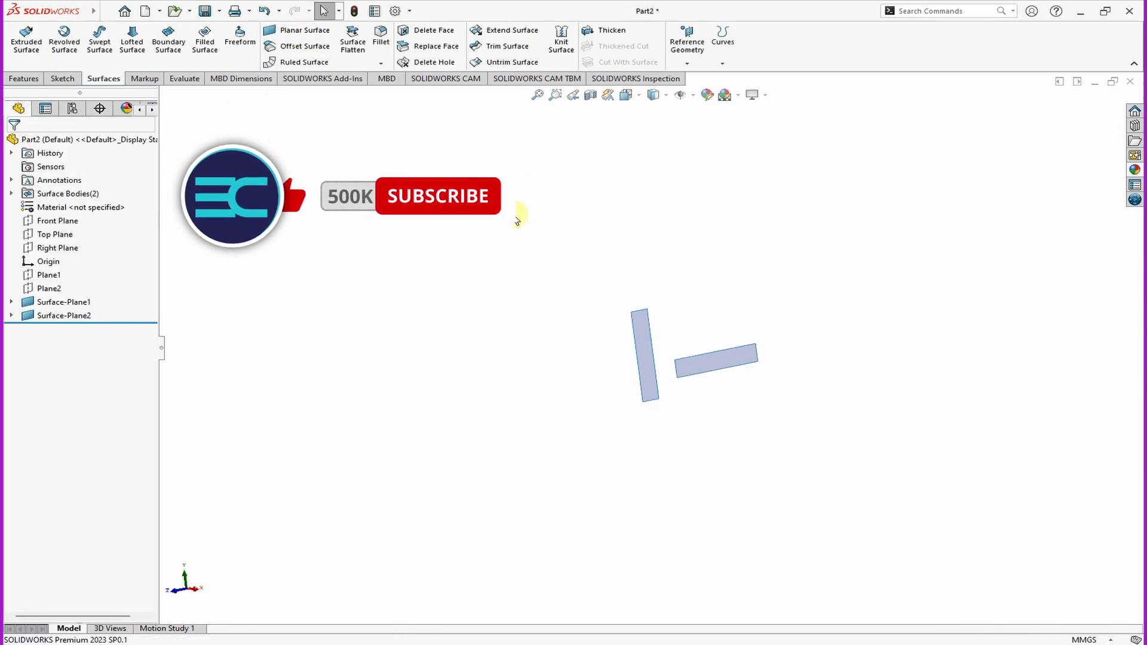
pyautogui.moveTo(711, 358); pyautogui.dragTo(611, 366, button='middle')
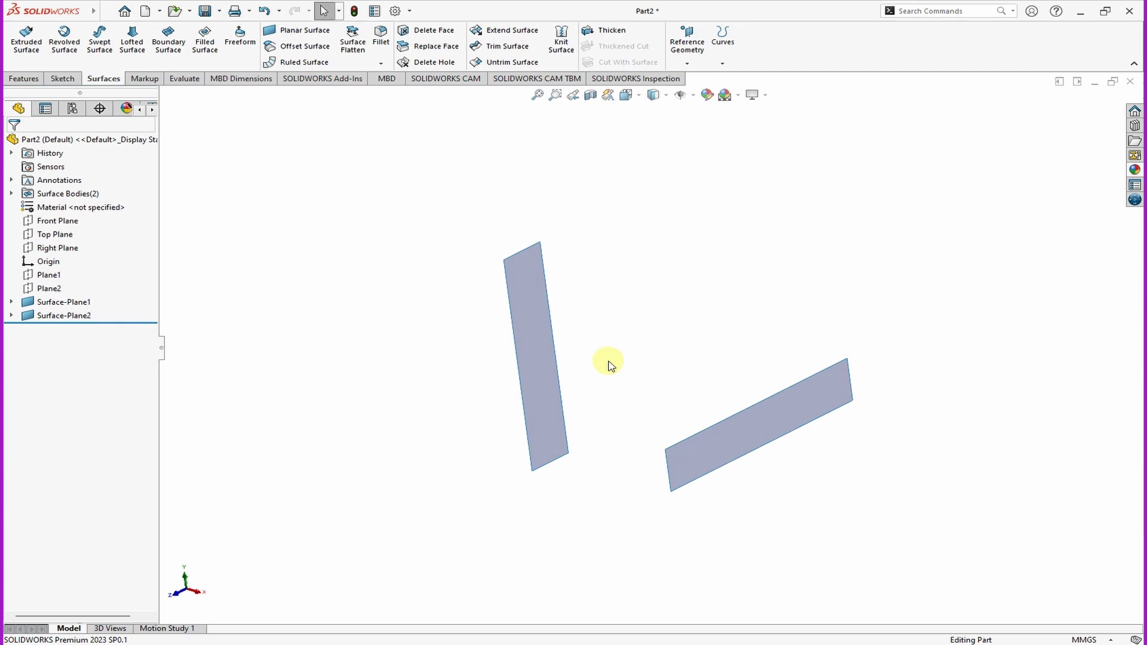
# Add a 10 mm normal ruled surface along the four edges of the first planar surface.
pyautogui.click(302, 62)
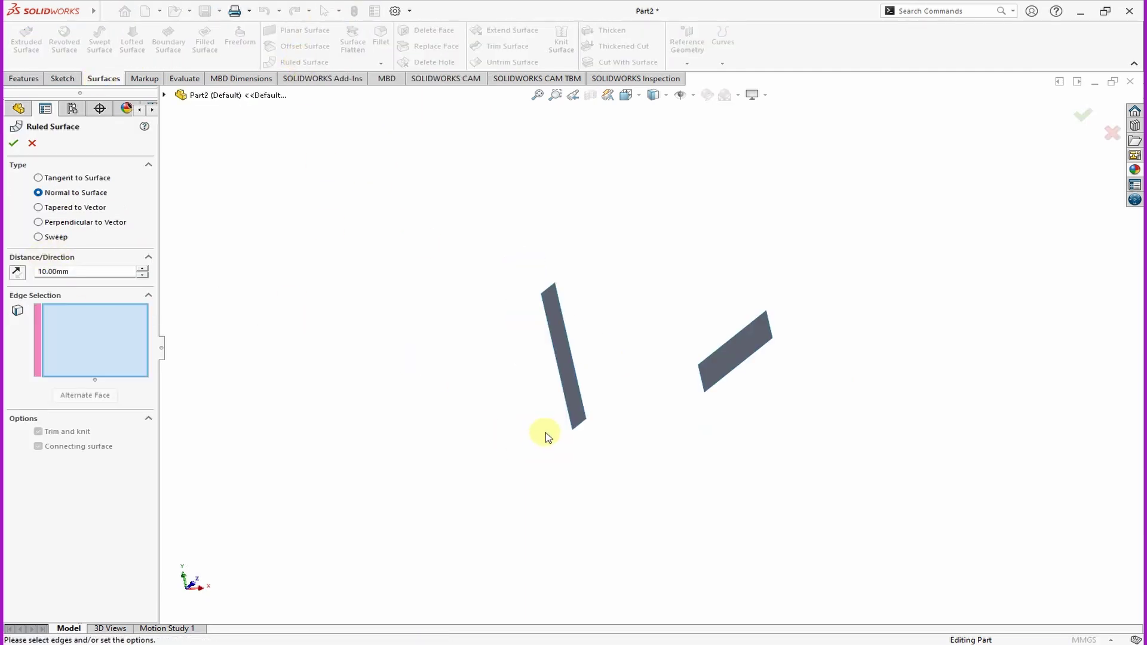
pyautogui.scroll(-3, 545, 437)
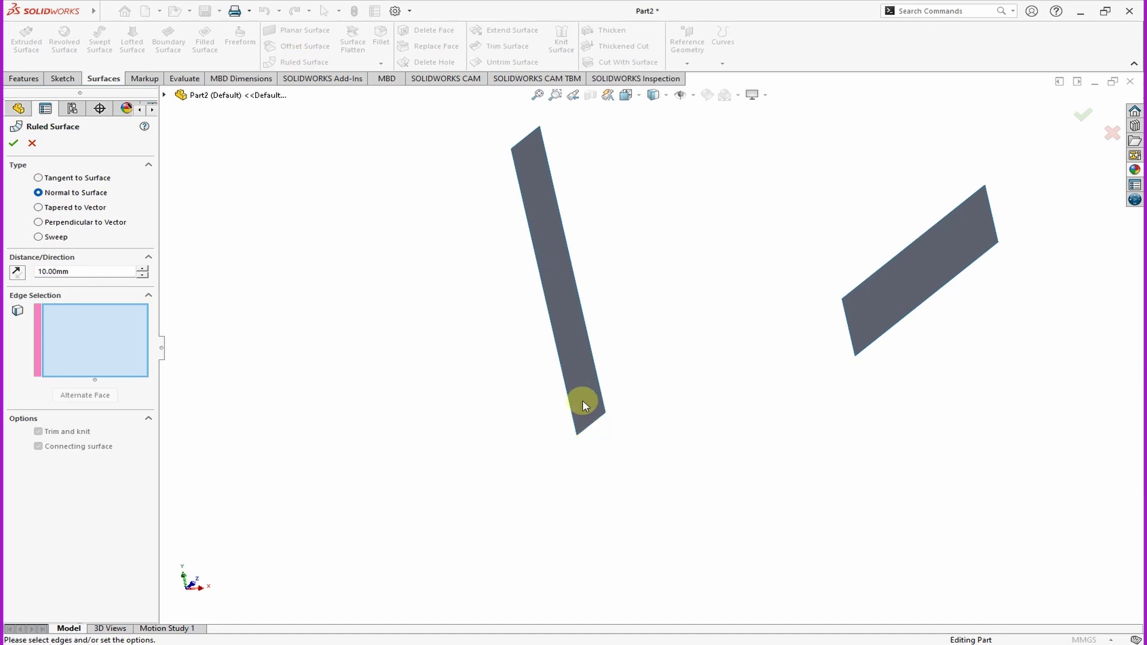
pyautogui.scroll(2, 538, 382)
pyautogui.click(582, 233)
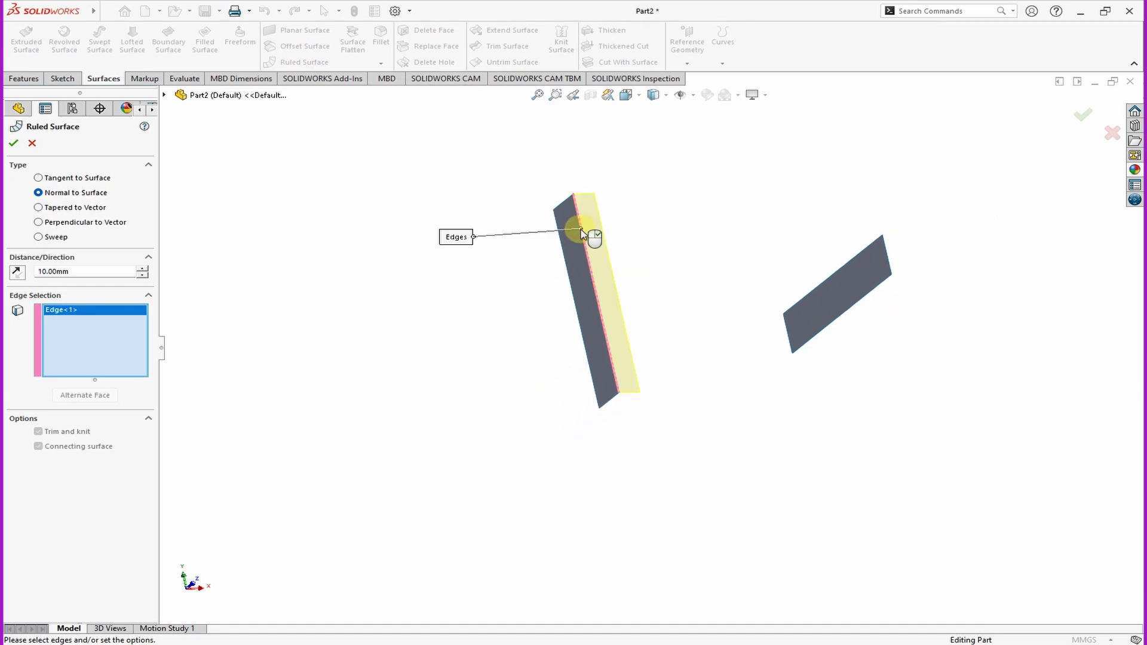
pyautogui.click(563, 203)
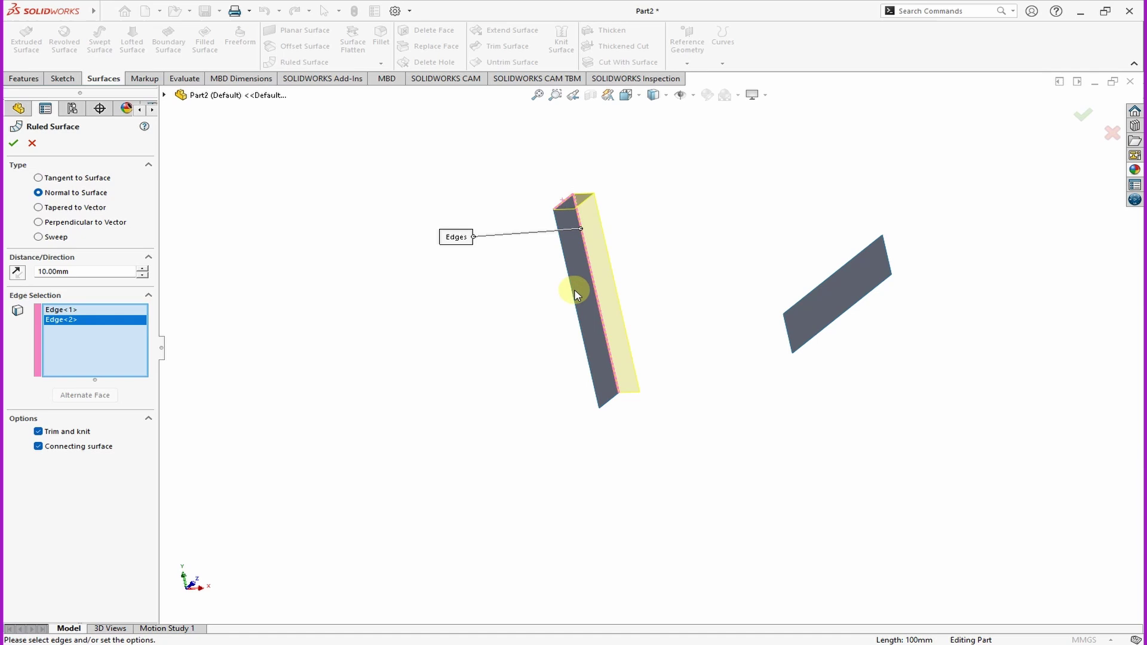
pyautogui.click(588, 313)
pyautogui.click(612, 403)
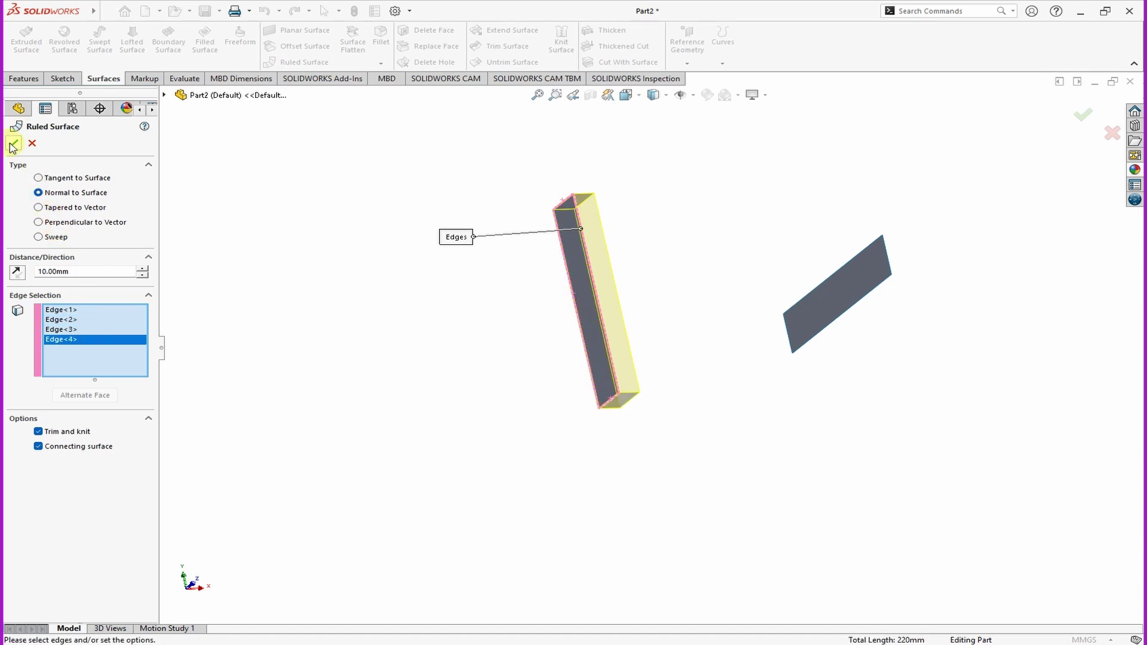
pyautogui.press('Return')
pyautogui.moveTo(854, 379); pyautogui.dragTo(911, 229, button='middle')
pyautogui.moveTo(818, 391); pyautogui.dragTo(916, 402, button='middle')
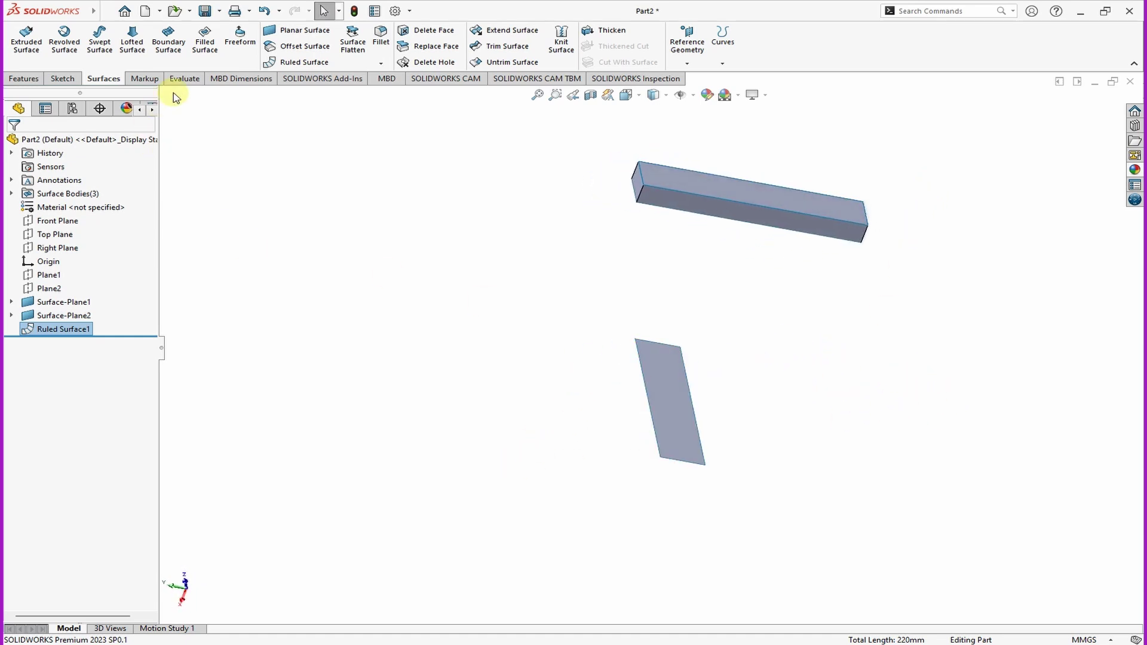
# Add a second 10 mm ruled surface along the other planar surface's edges.
pyautogui.click(287, 61)
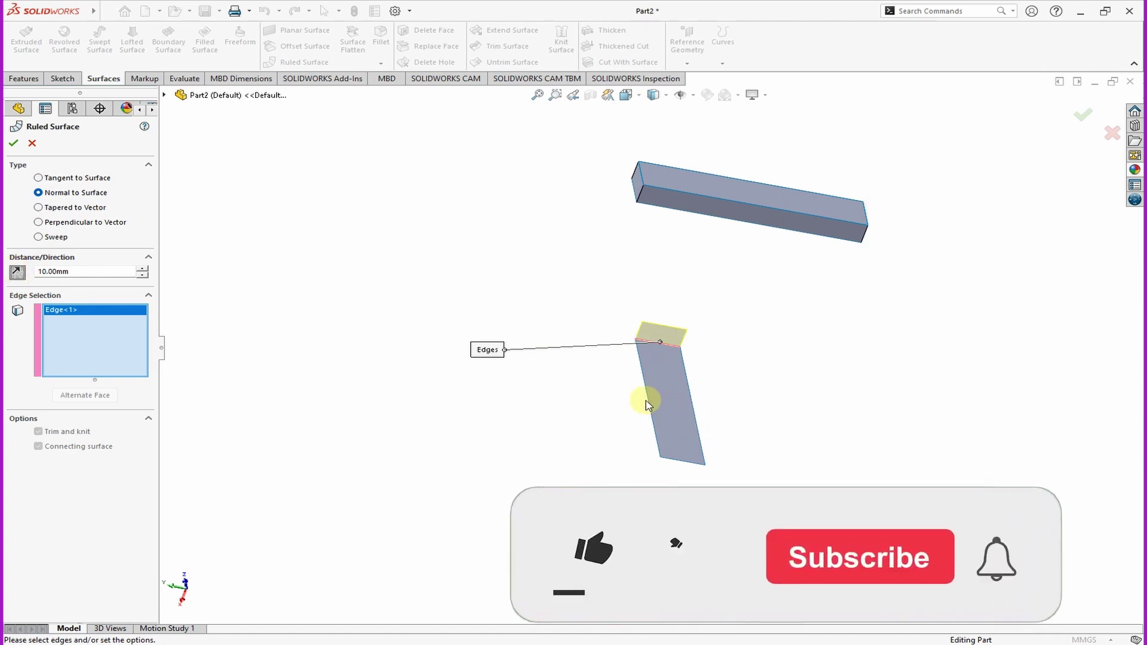
pyautogui.click(696, 407)
pyautogui.click(696, 407)
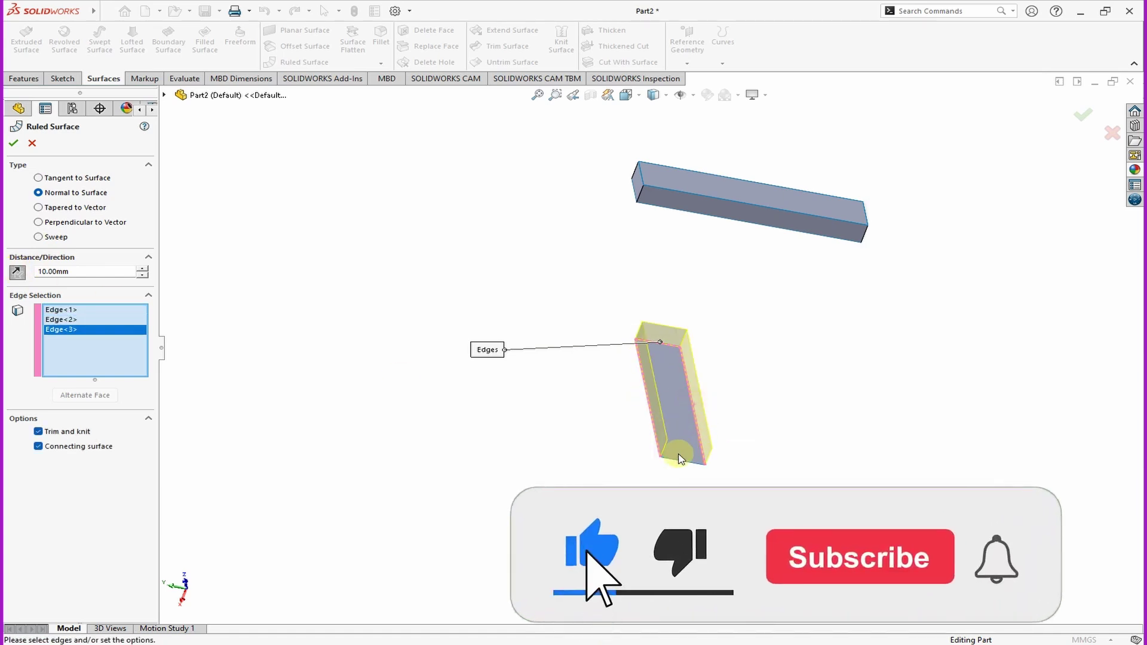
pyautogui.click(681, 462)
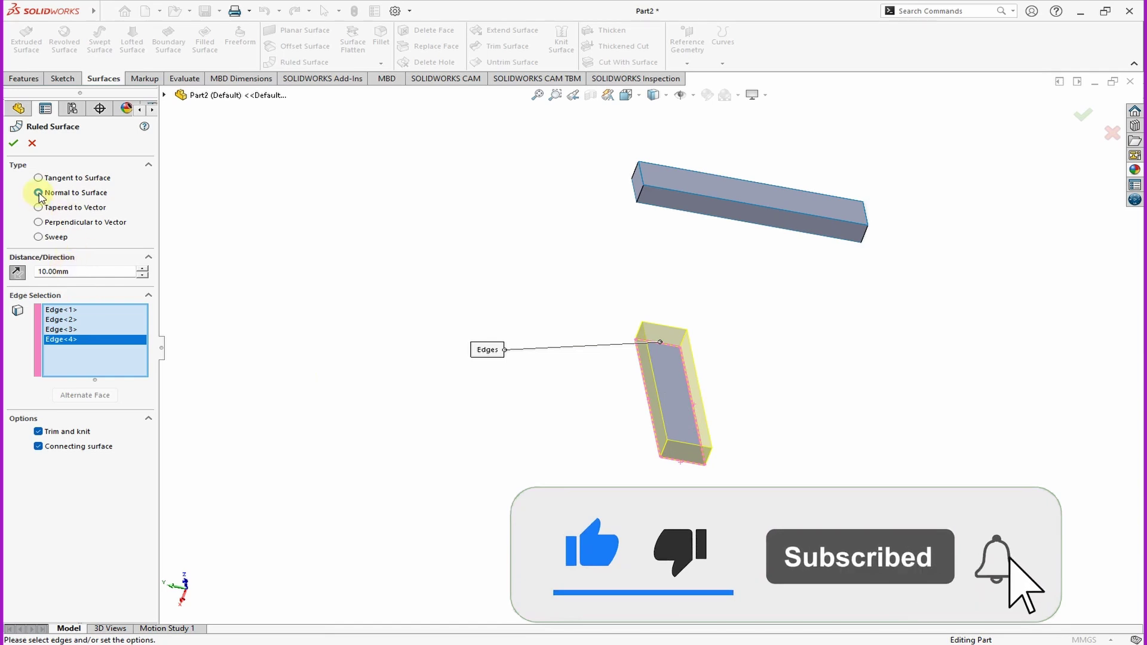
pyautogui.click(12, 144)
pyautogui.moveTo(775, 438); pyautogui.dragTo(728, 327, button='middle')
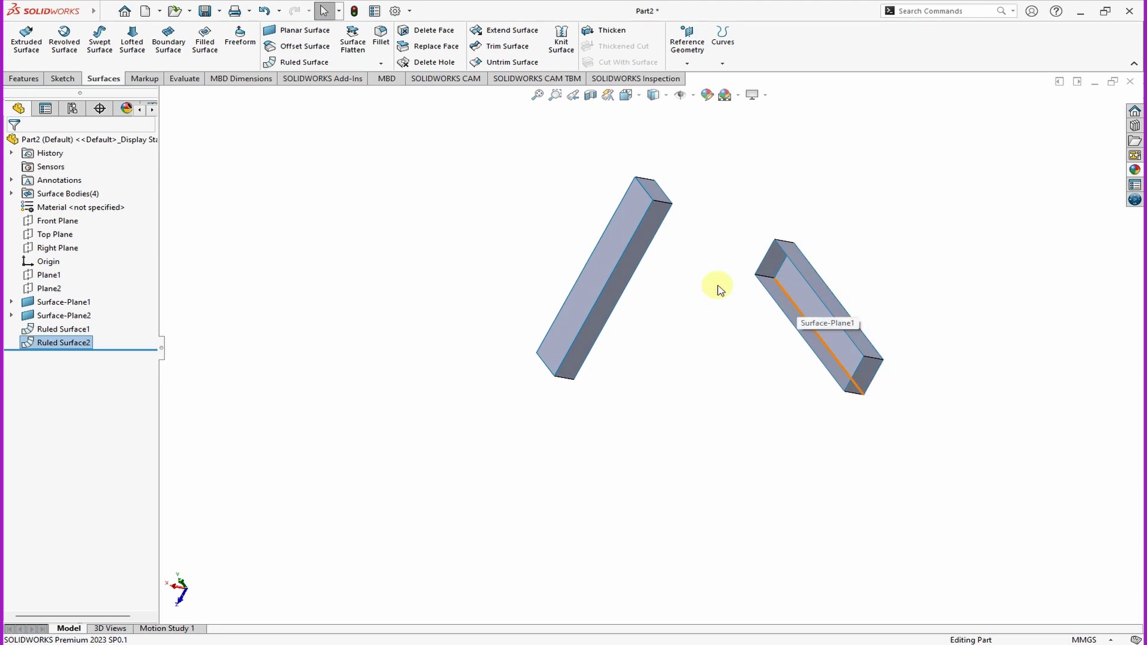
# Hide the Surface-Plane1 end cap of one tube.
pyautogui.click(602, 265)
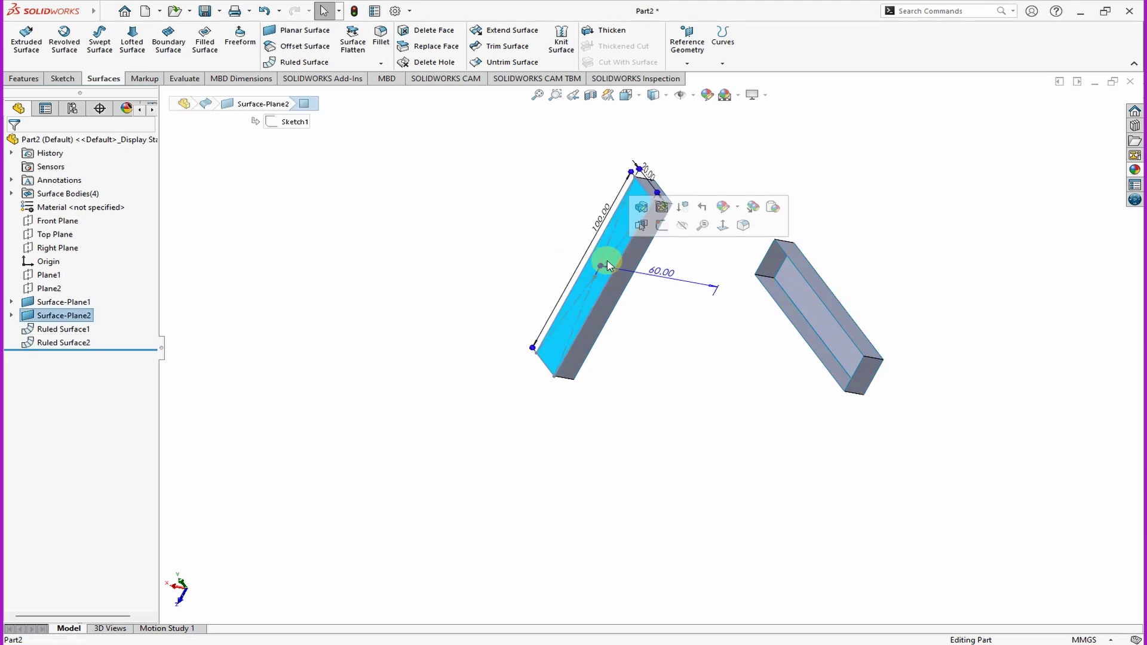
pyautogui.click(662, 224)
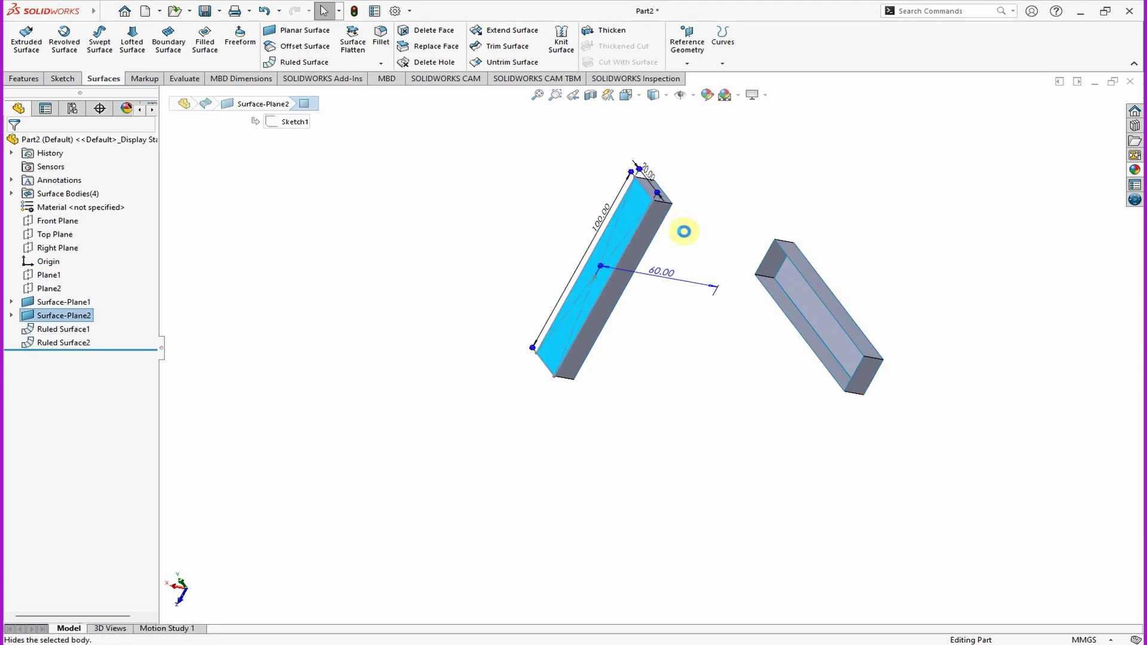
pyautogui.click(819, 317)
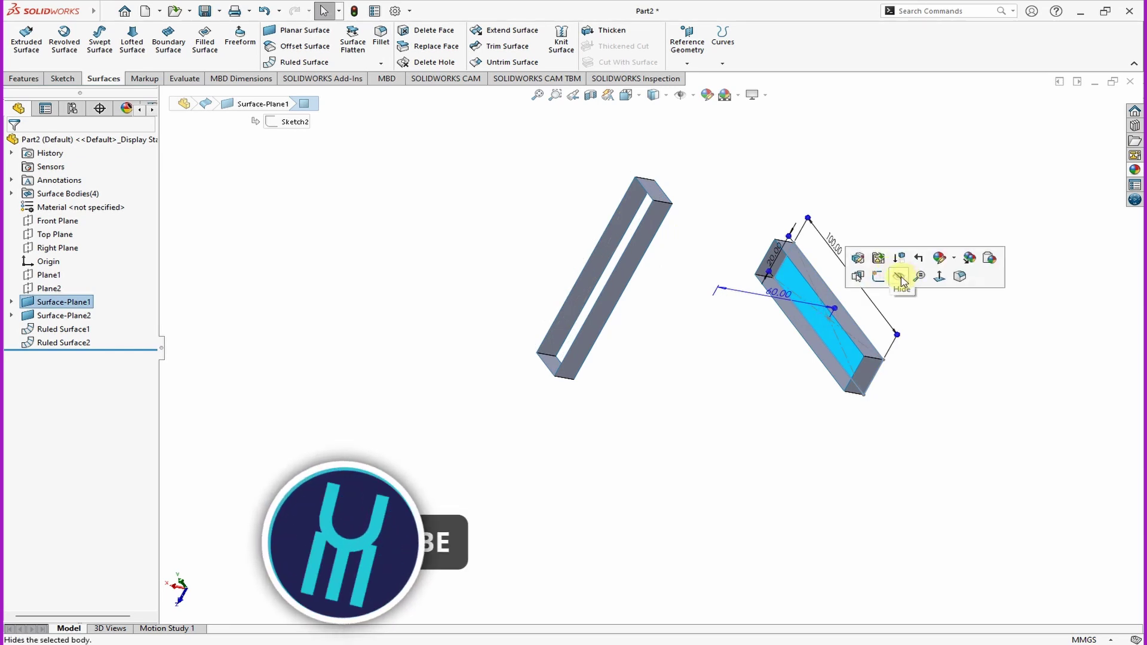
pyautogui.click(901, 277)
pyautogui.moveTo(894, 256); pyautogui.dragTo(806, 255, button='middle')
# Start a lofted surface with the left tube's open-end edges as Closed Group<1>.
pyautogui.moveTo(127, 16)
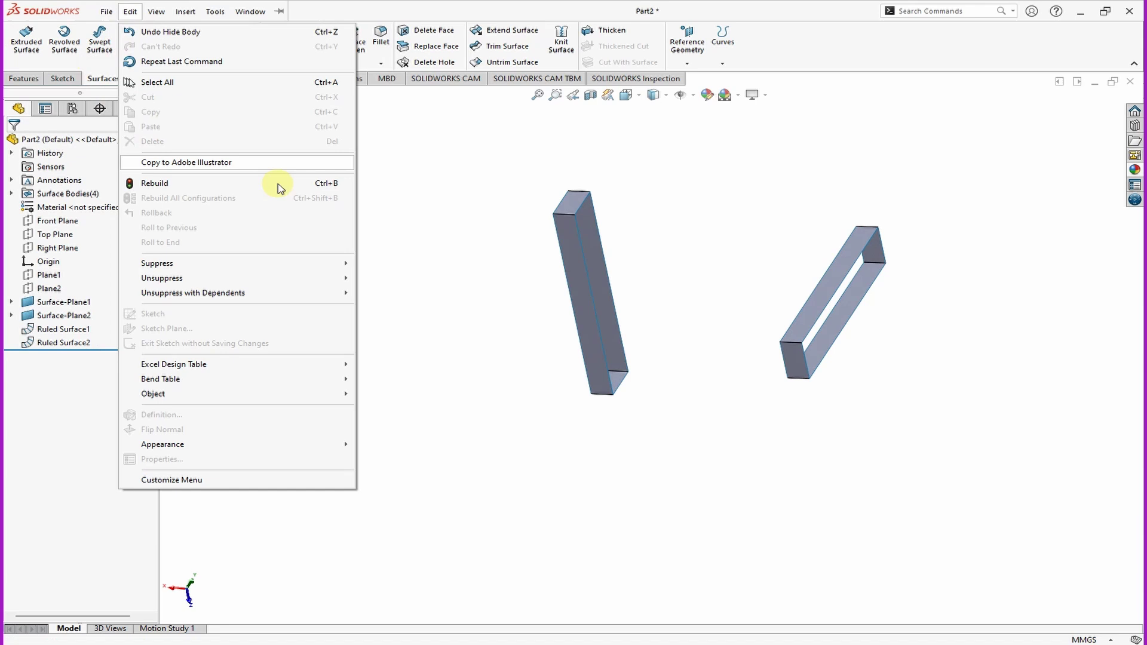
pyautogui.click(85, 68)
pyautogui.click(132, 40)
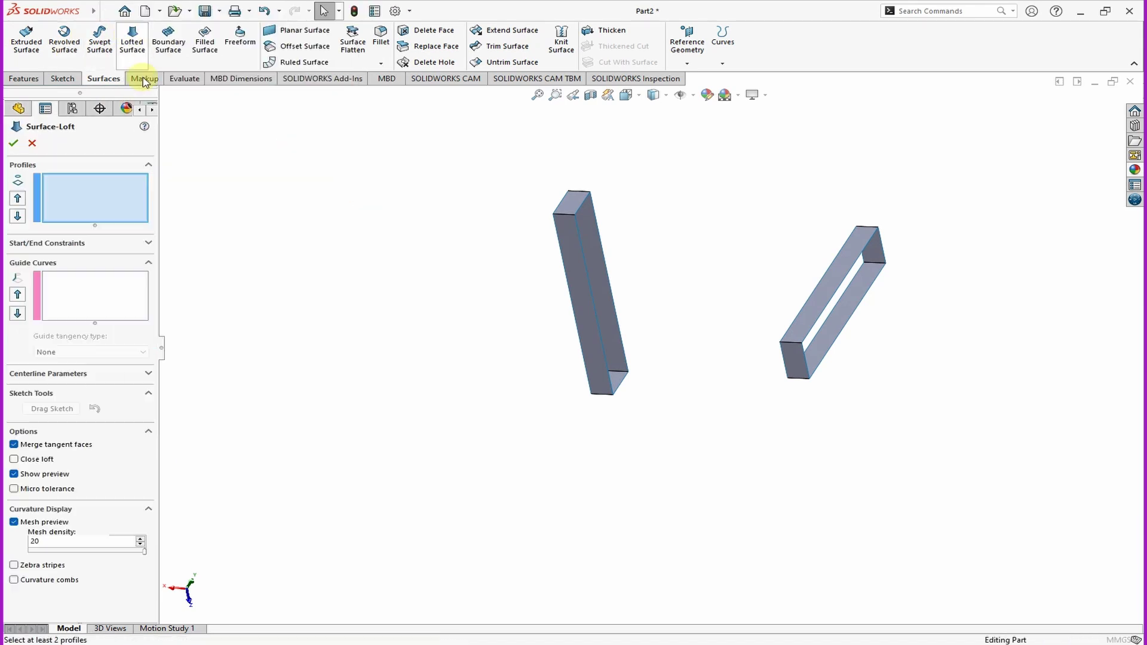
pyautogui.rightClick(622, 170)
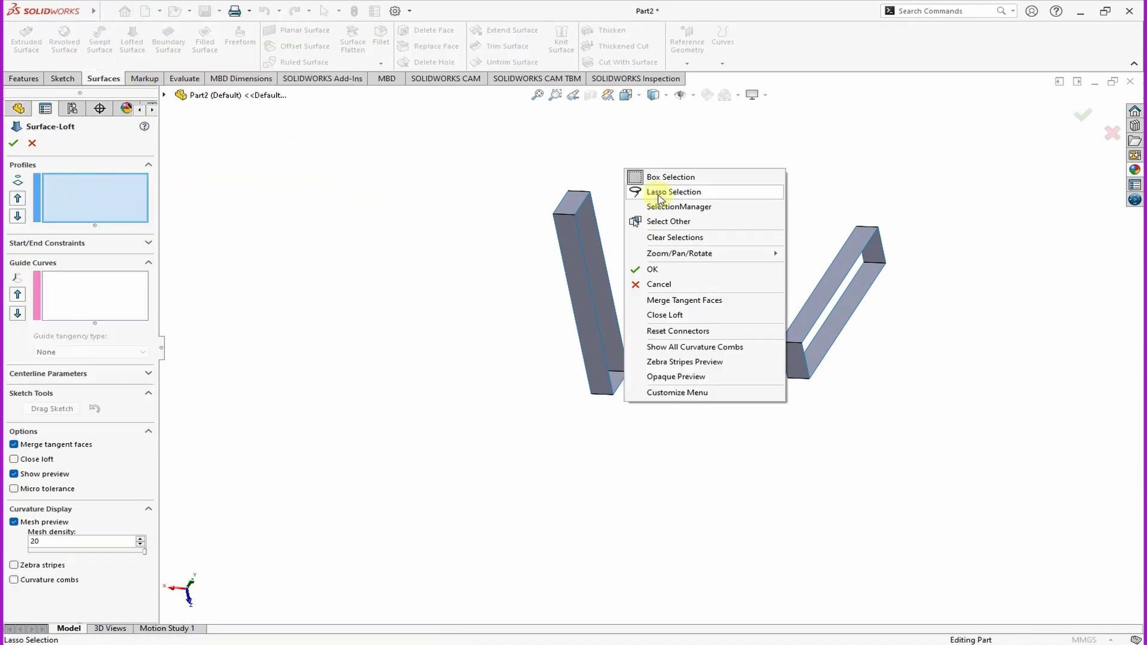
pyautogui.click(663, 205)
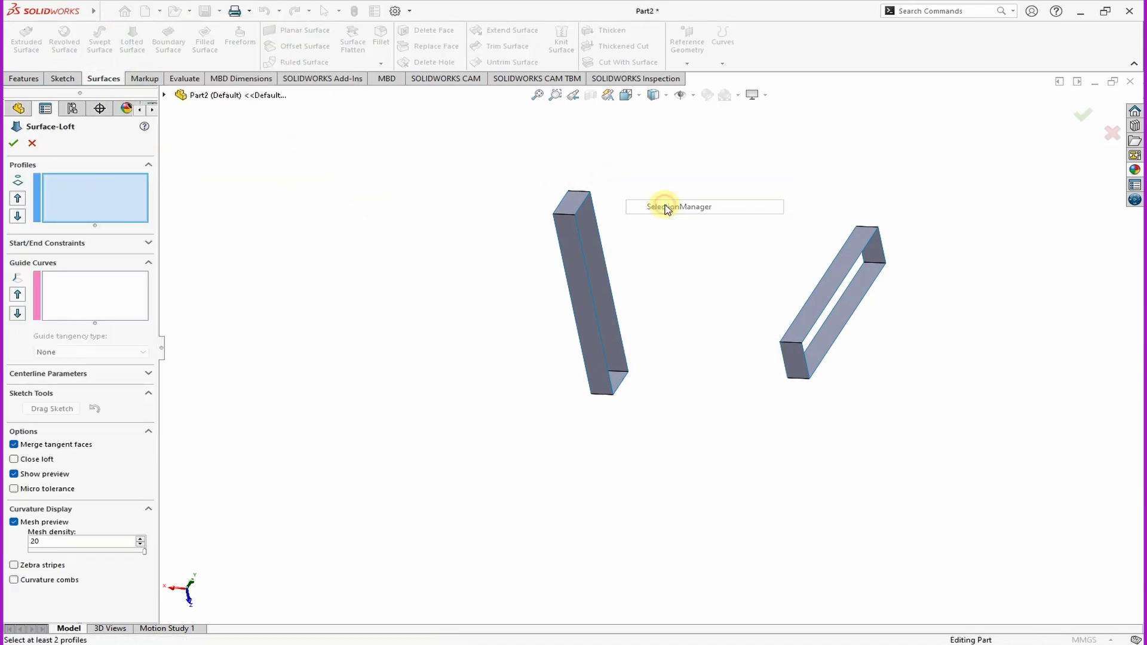
pyautogui.click(600, 239)
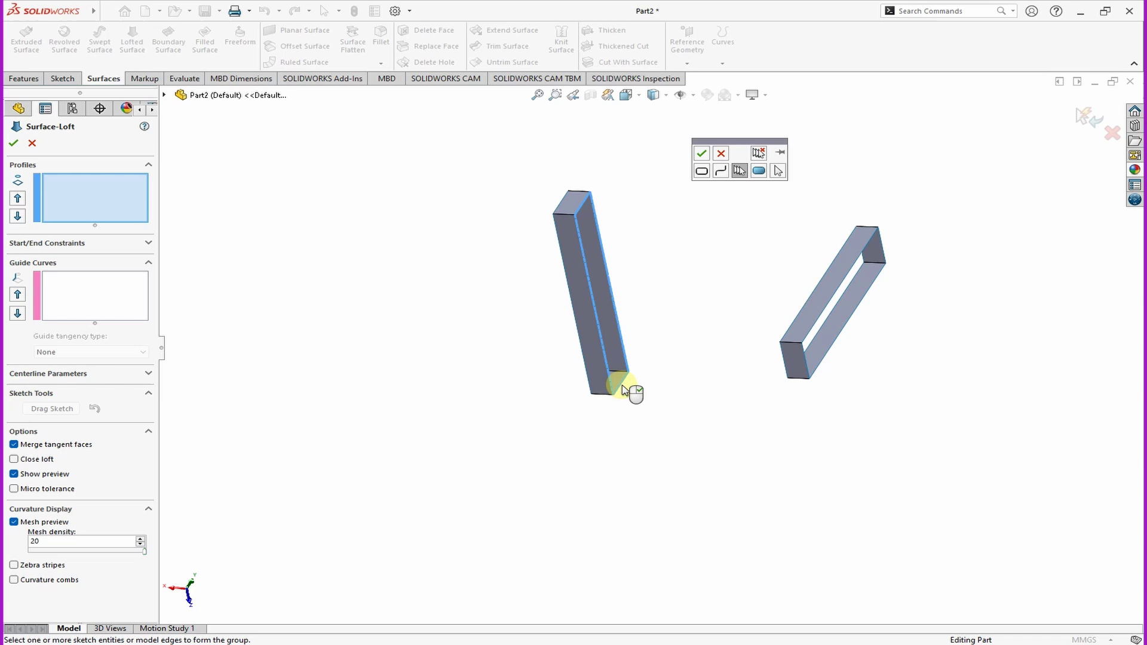
pyautogui.click(702, 154)
# Add the right tube's open-end edges as Closed Group<2> profile.
pyautogui.moveTo(718, 251); pyautogui.dragTo(789, 246, button='middle')
pyautogui.rightClick(779, 168)
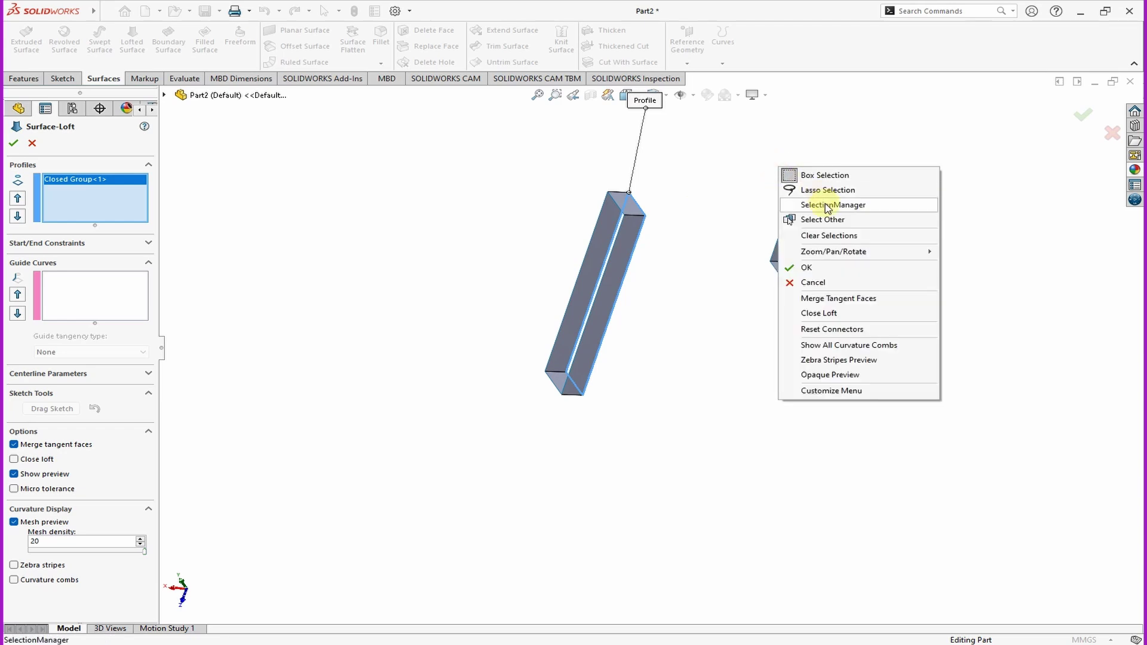
pyautogui.click(843, 204)
pyautogui.click(777, 244)
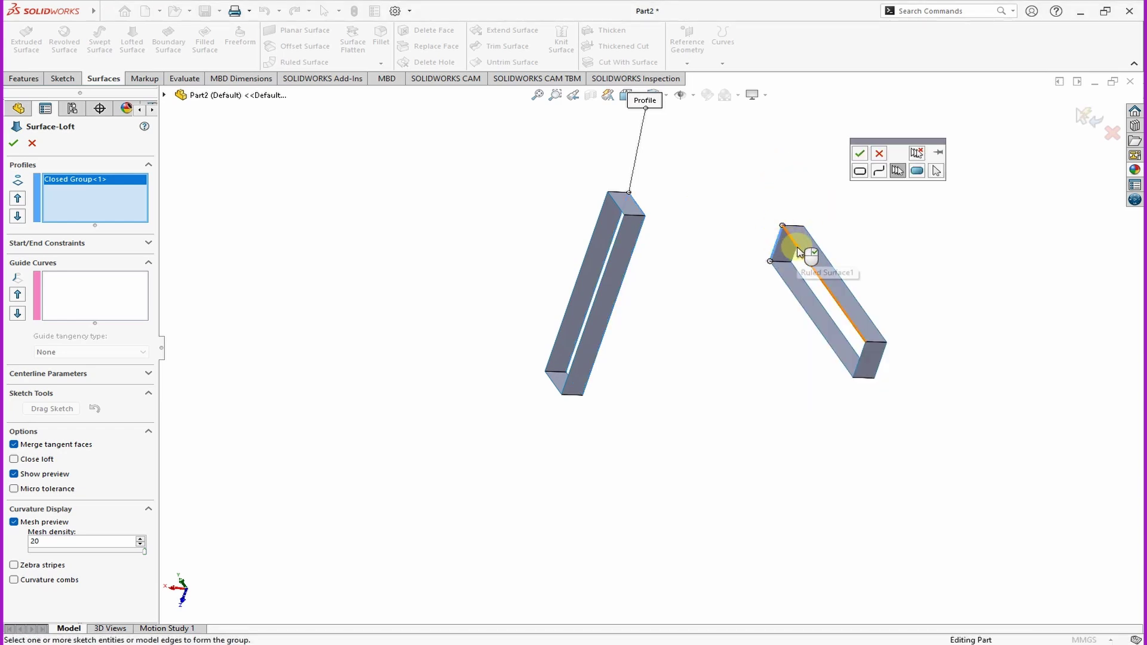
pyautogui.click(791, 291)
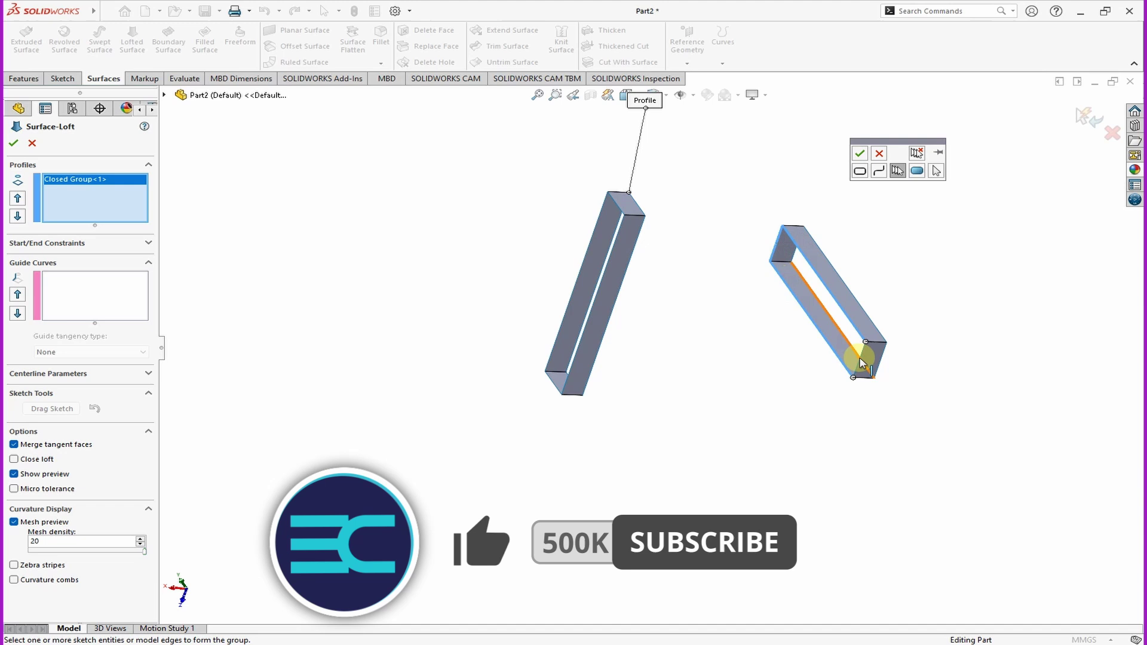
pyautogui.click(860, 153)
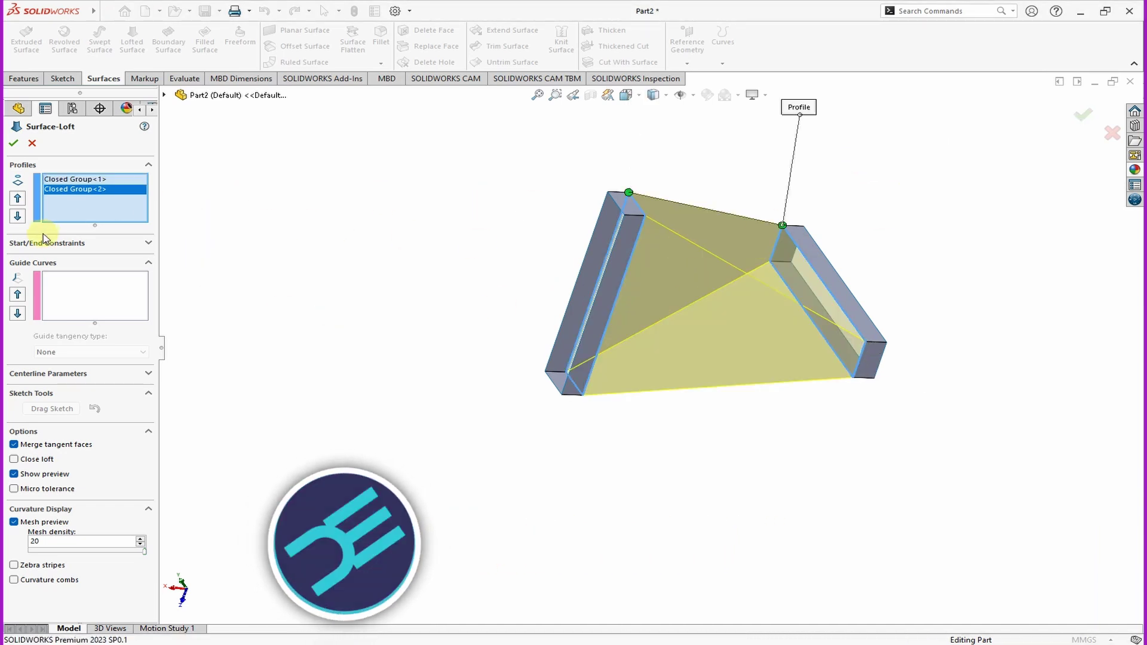
# Set both the loft's start and end constraints to Tangency To Face.
pyautogui.click(77, 244)
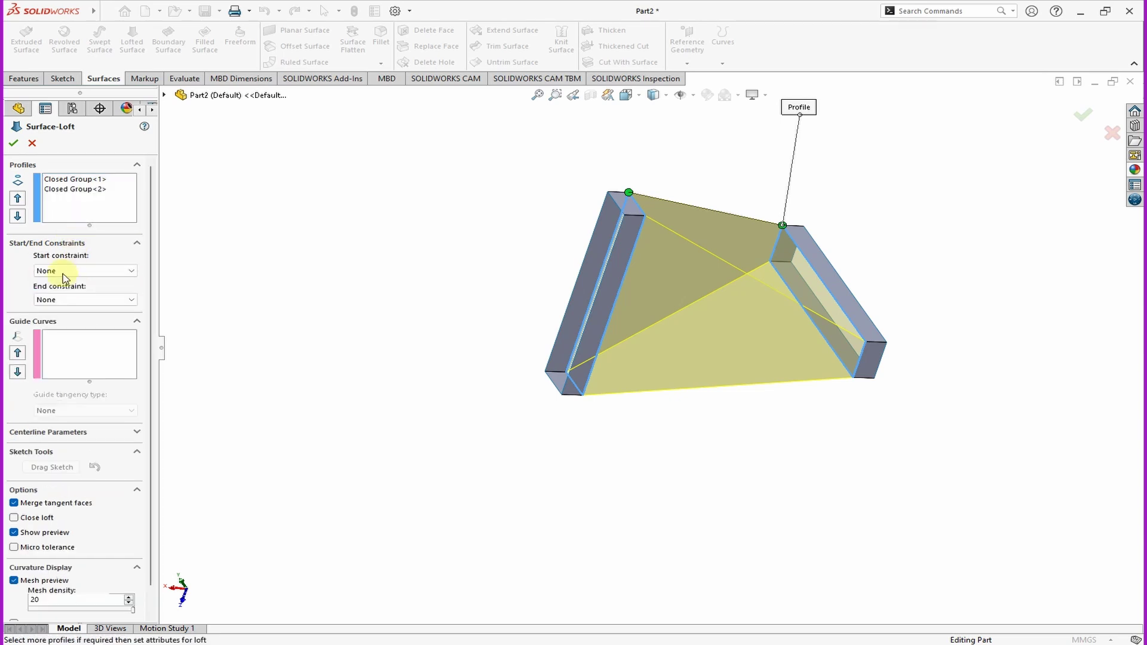
pyautogui.click(66, 270)
pyautogui.click(58, 291)
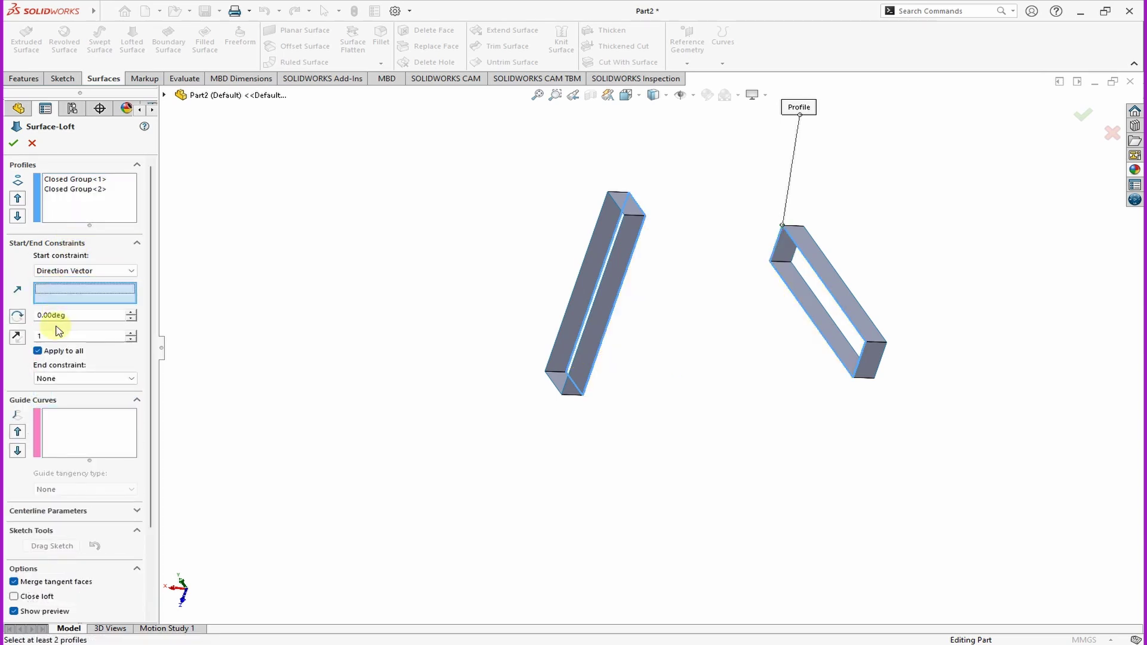
pyautogui.click(78, 275)
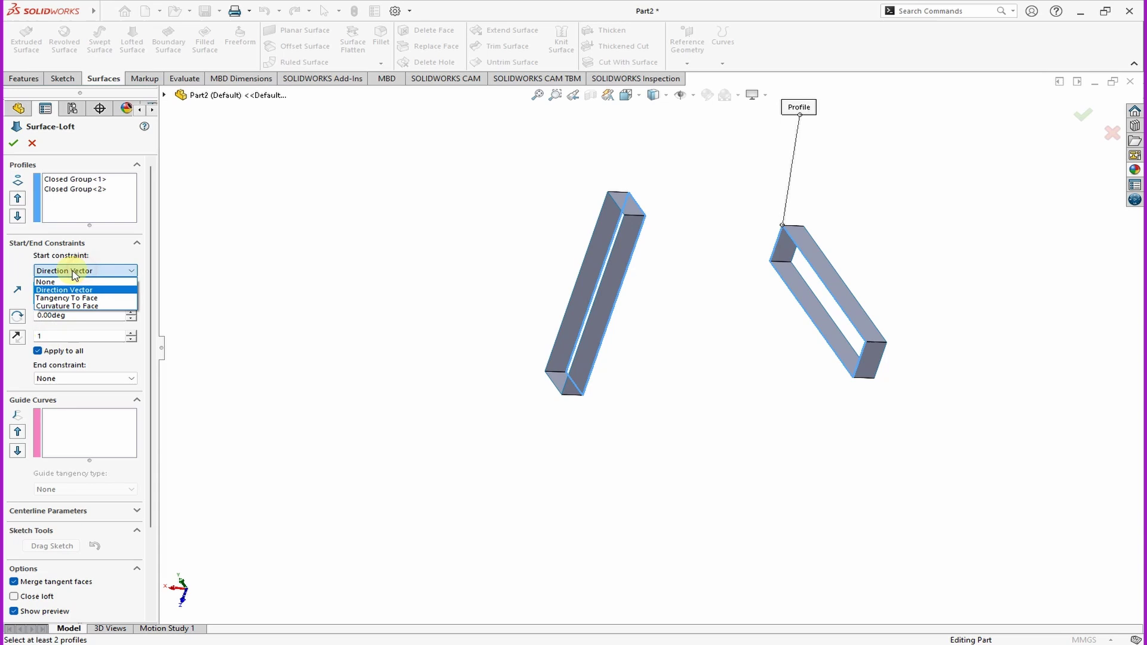
pyautogui.click(57, 298)
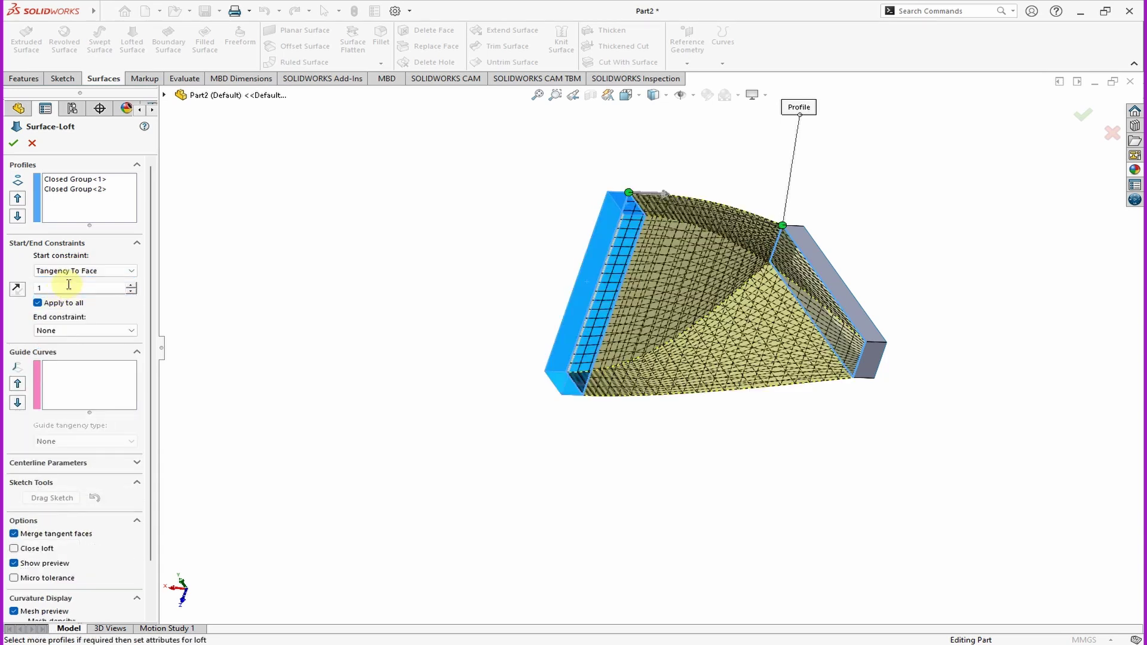
pyautogui.click(69, 334)
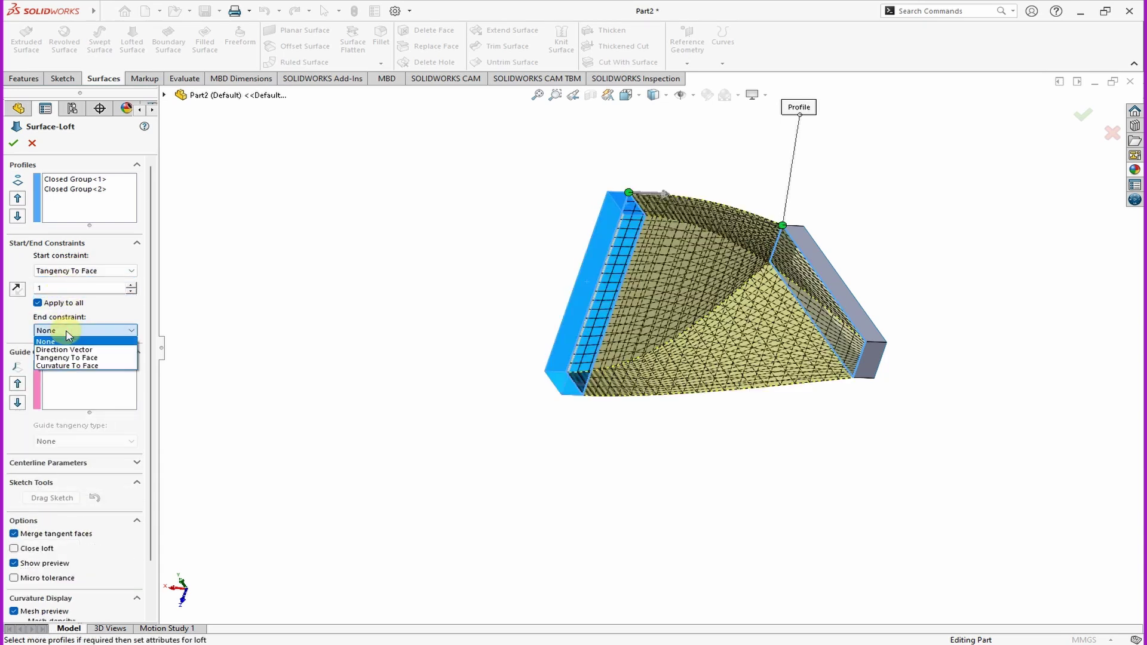
pyautogui.click(69, 365)
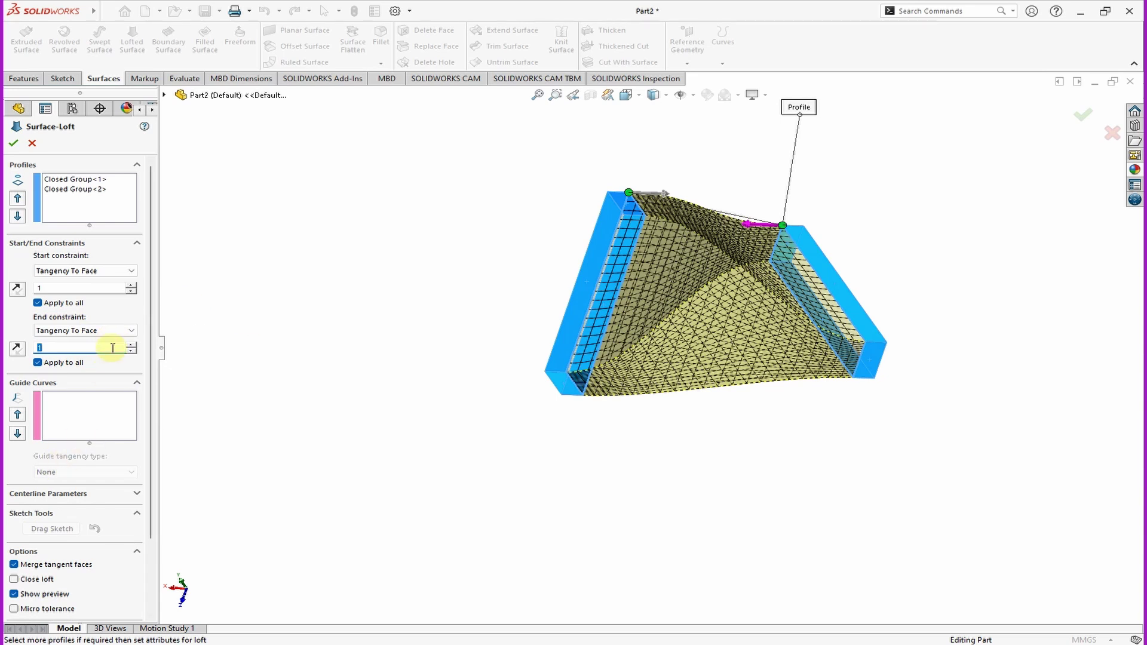
# Toggle the mesh preview off and on, then confirm Surface-Loft2.
pyautogui.scroll(-3, 70, 508)
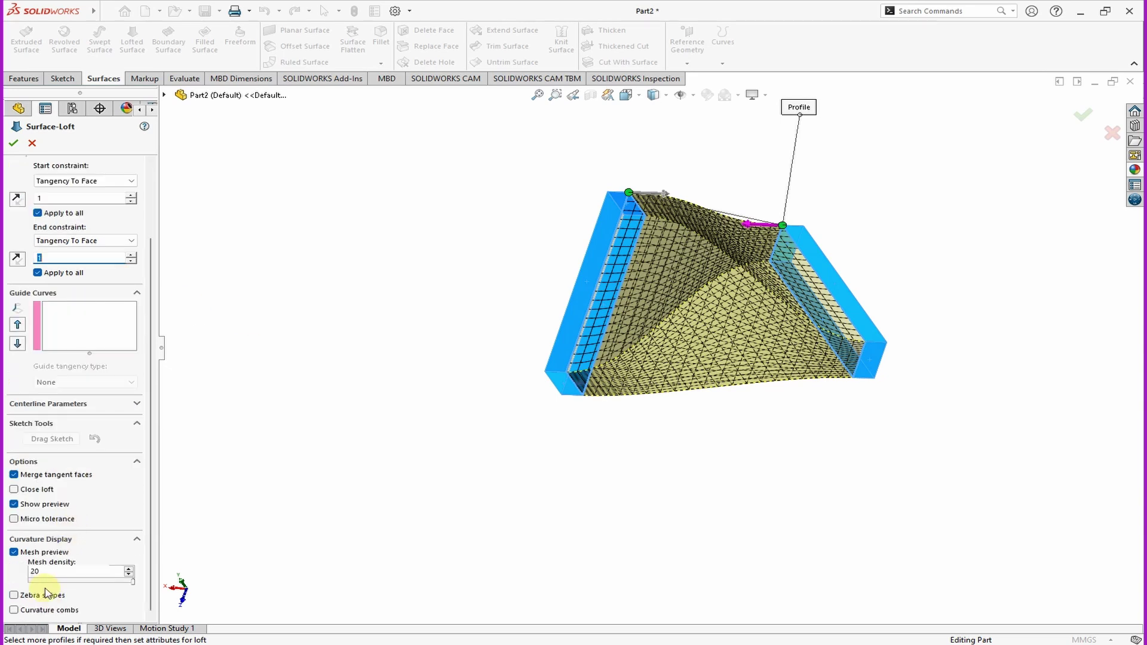
pyautogui.click(22, 556)
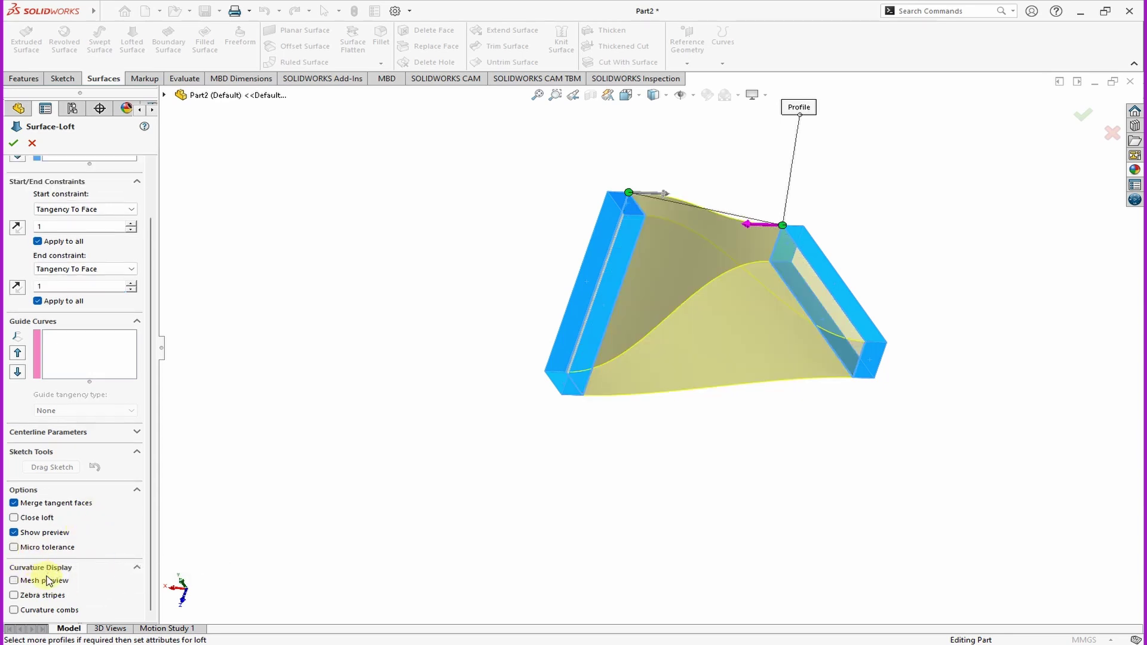
pyautogui.click(13, 581)
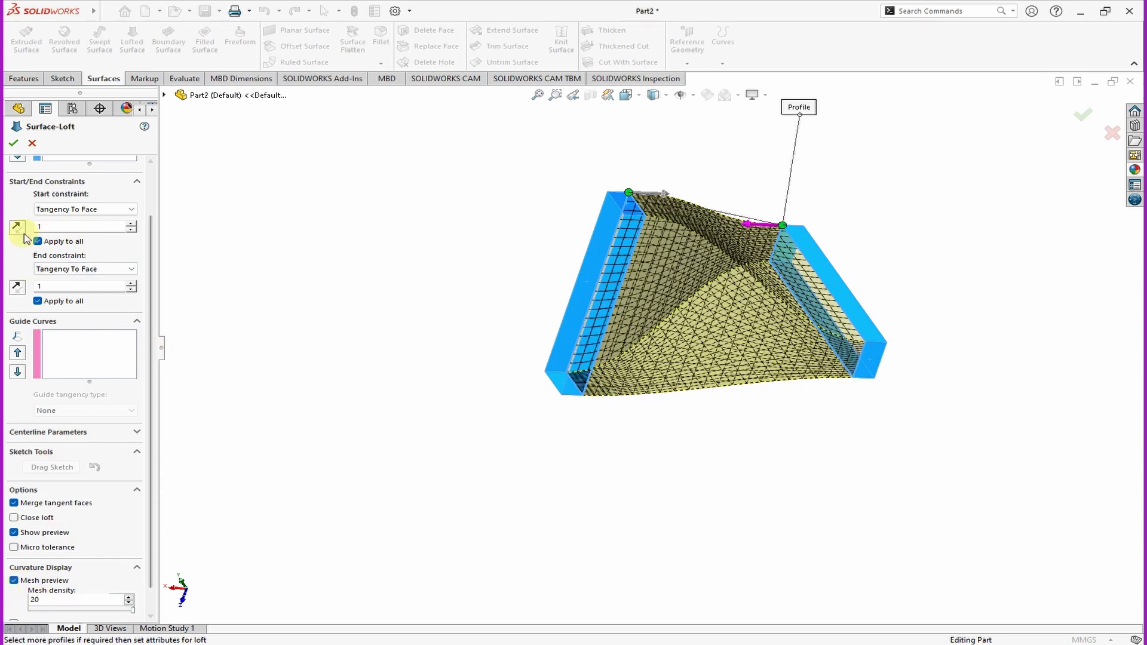
pyautogui.click(14, 145)
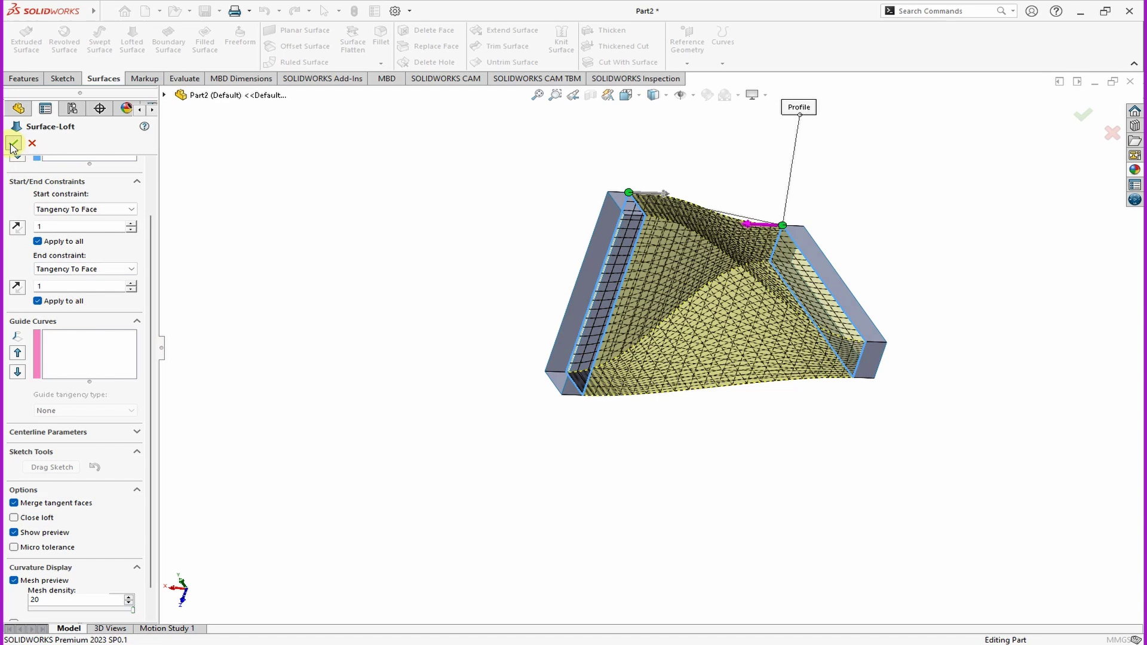
pyautogui.moveTo(834, 265); pyautogui.dragTo(838, 235, button='middle')
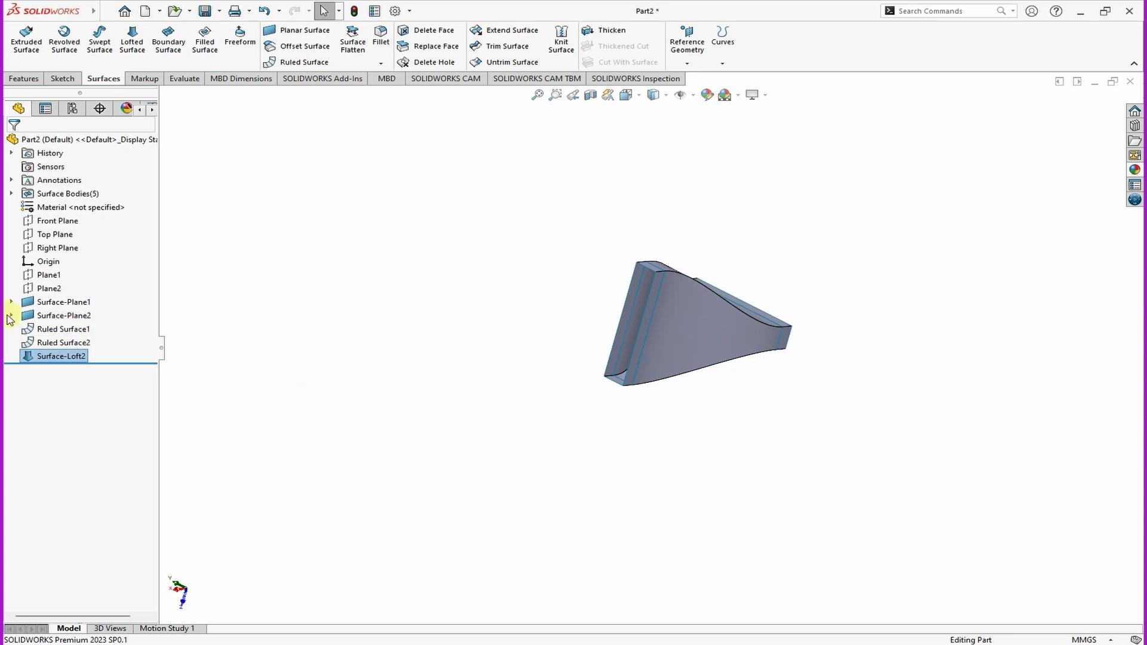
# Show the hidden Surface-Plane end cap again.
pyautogui.click(54, 316)
pyautogui.click(67, 299)
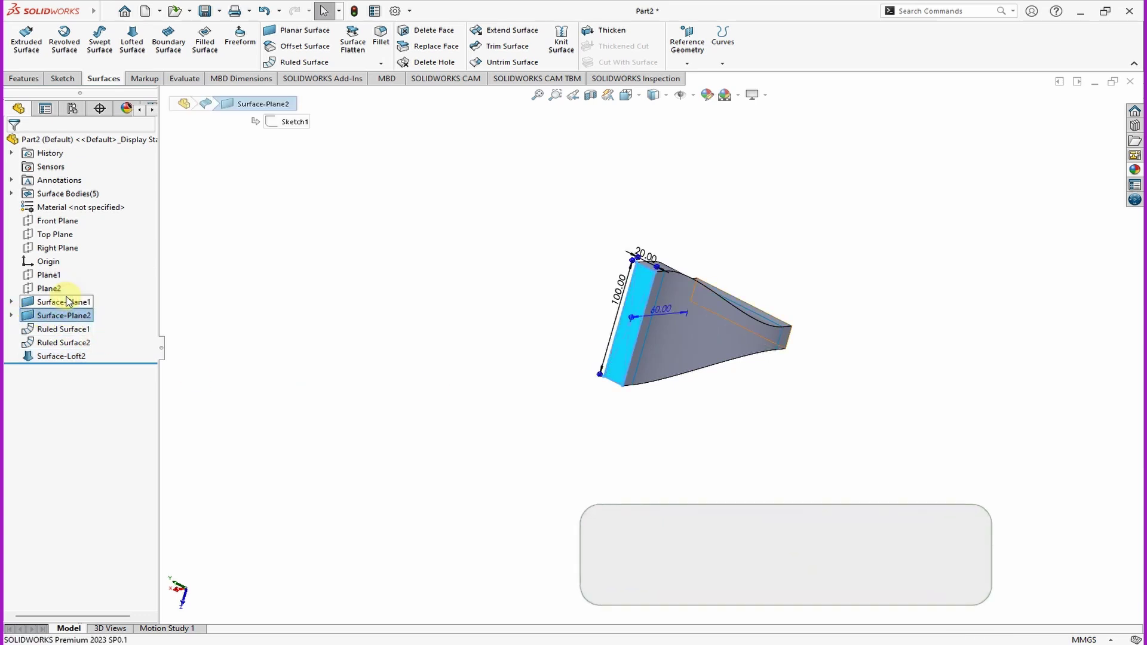
pyautogui.moveTo(436, 396); pyautogui.dragTo(505, 350, button='middle')
pyautogui.click(48, 303)
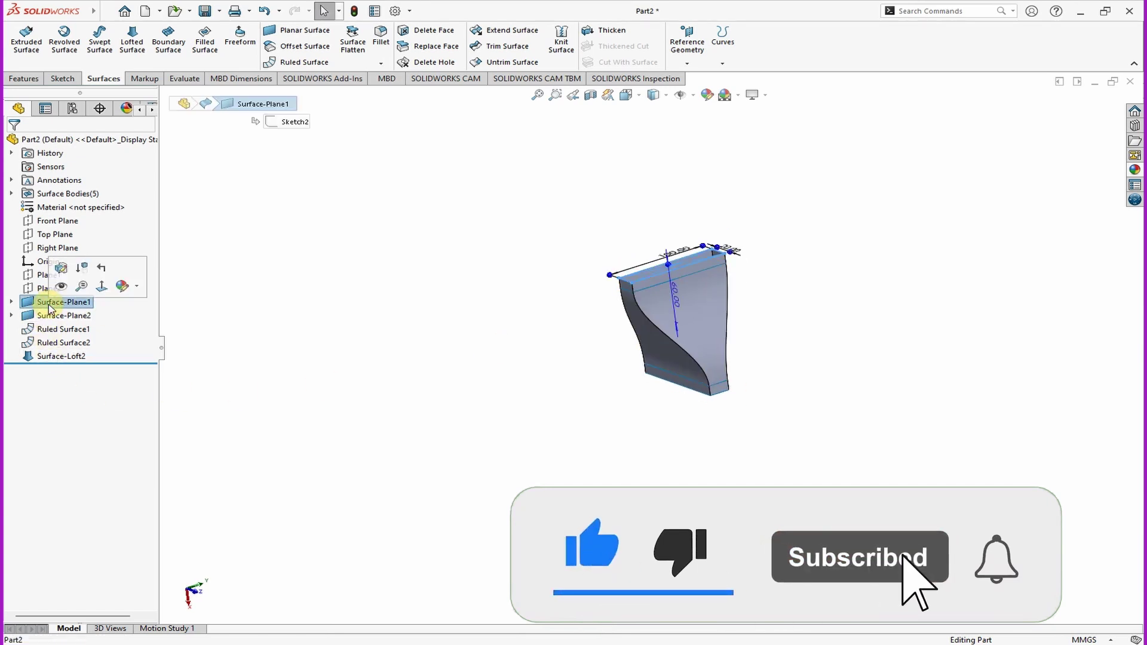
pyautogui.click(483, 439)
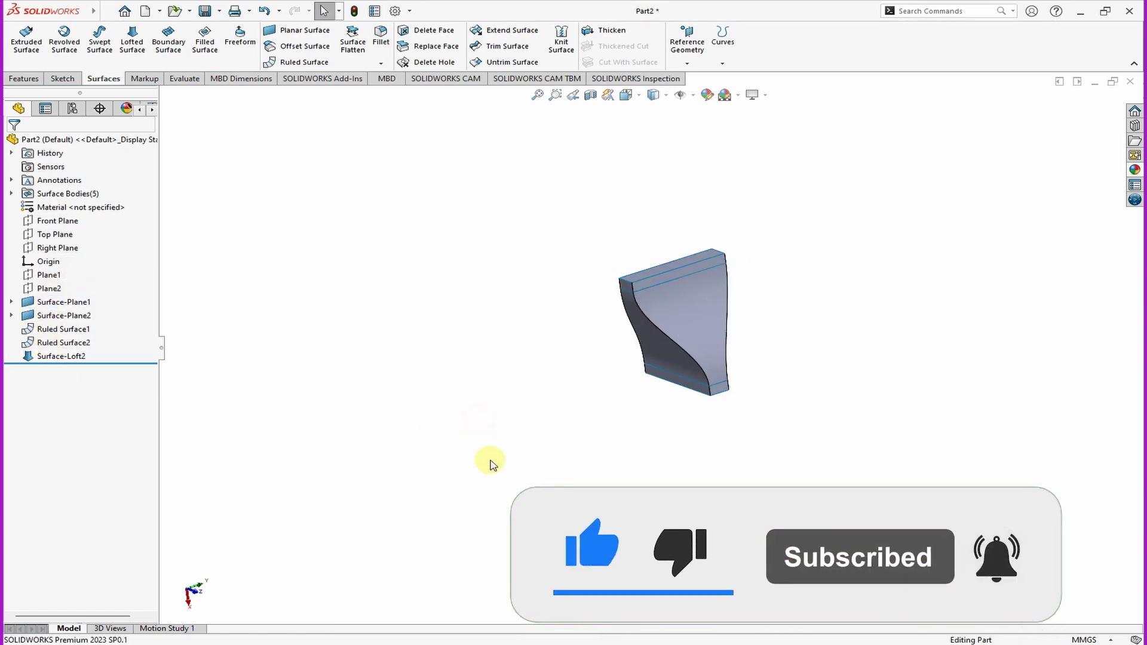
pyautogui.moveTo(487, 460); pyautogui.dragTo(720, 414, button='middle')
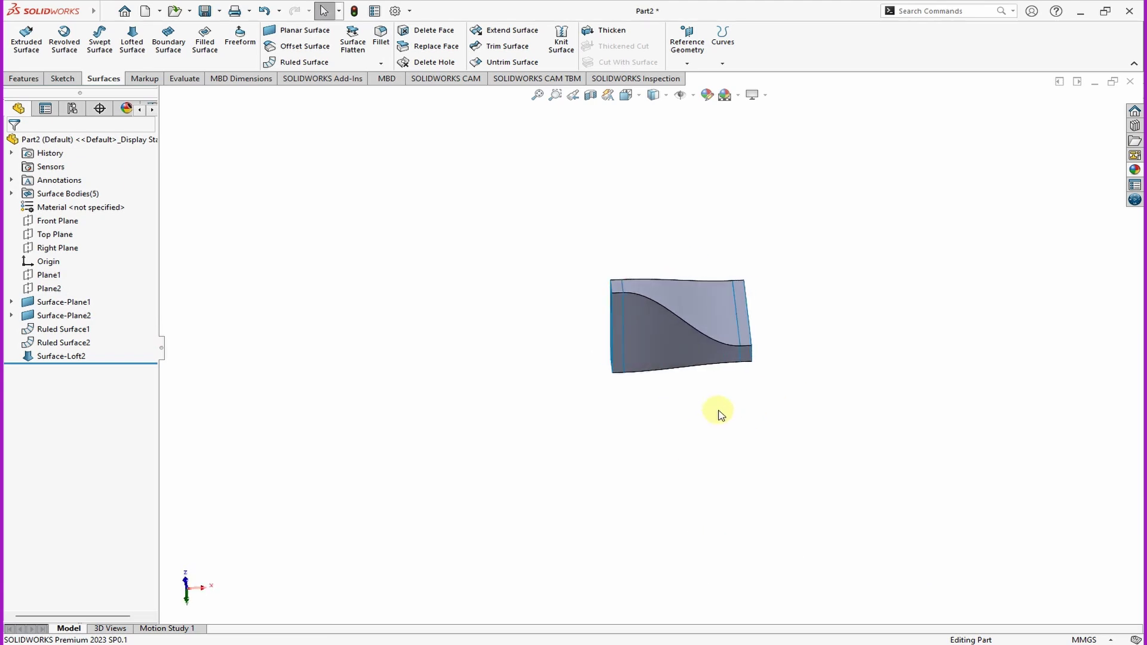
pyautogui.scroll(-3, 747, 347)
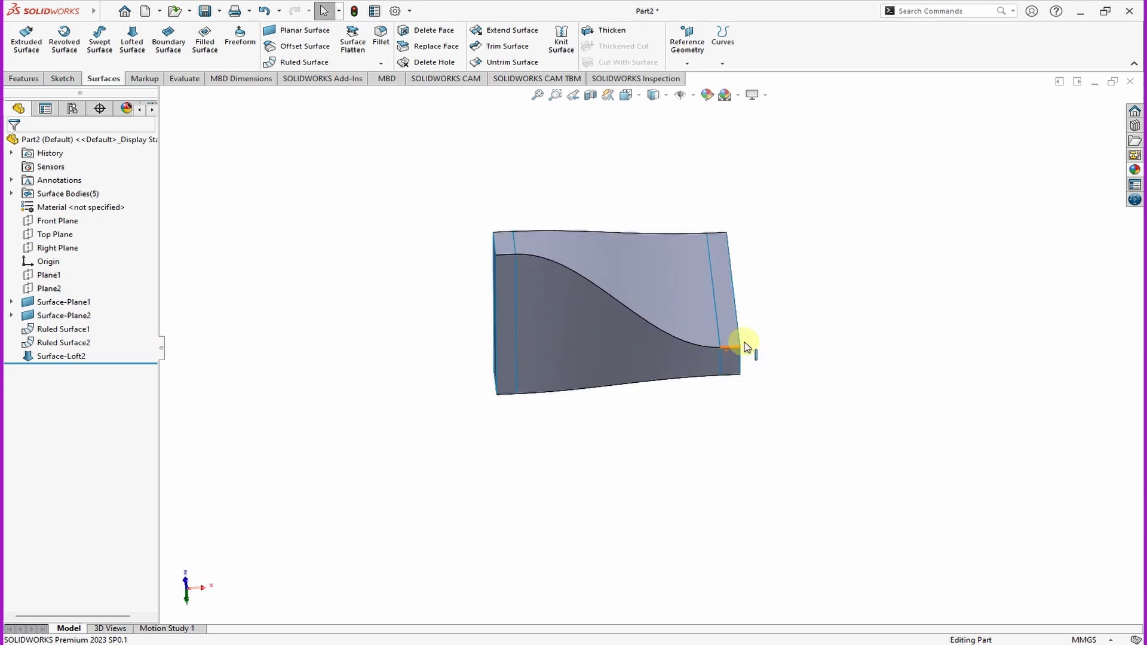
# Knit all five surfaces into one solid body with Knit Surface.
pyautogui.click(560, 36)
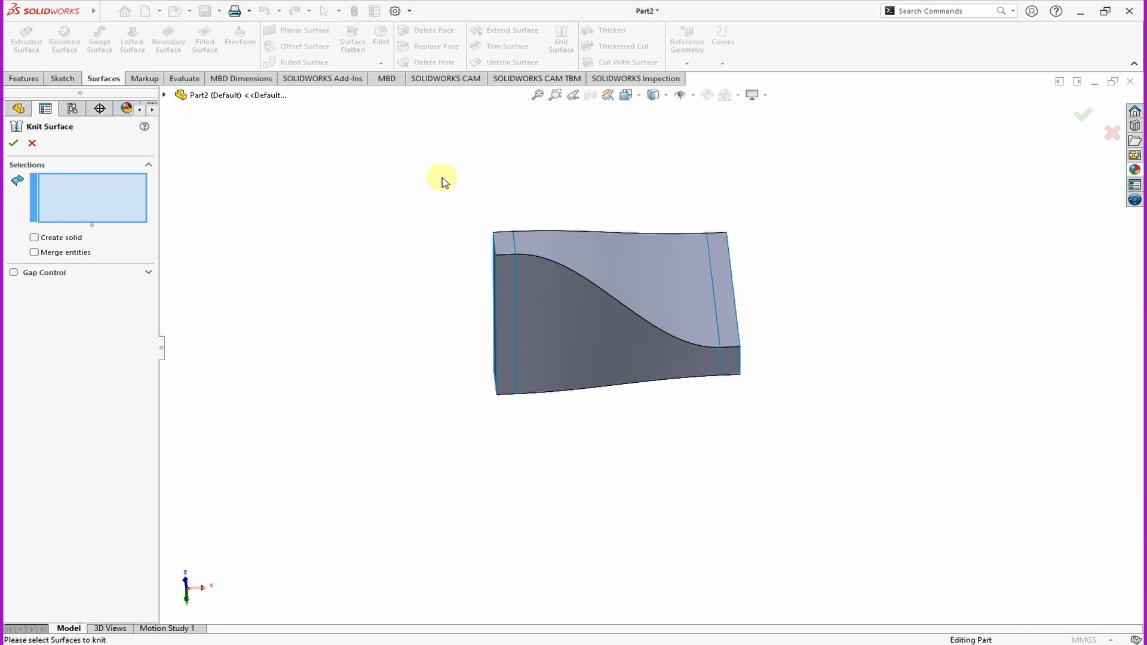
pyautogui.moveTo(443, 182); pyautogui.dragTo(823, 442)
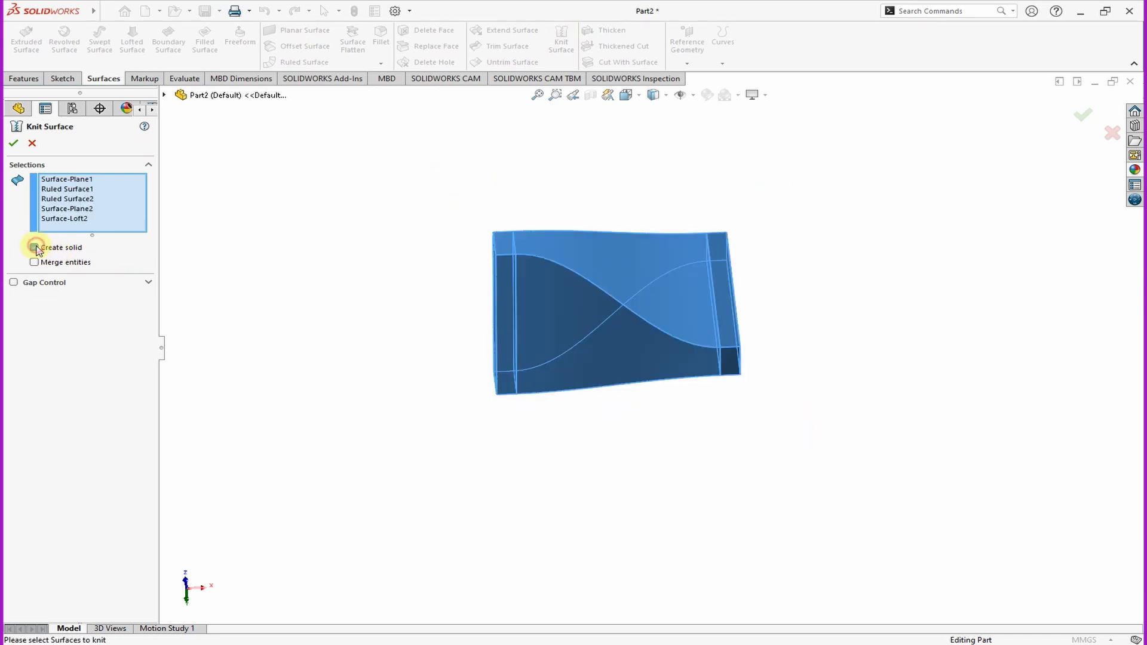
pyautogui.click(11, 144)
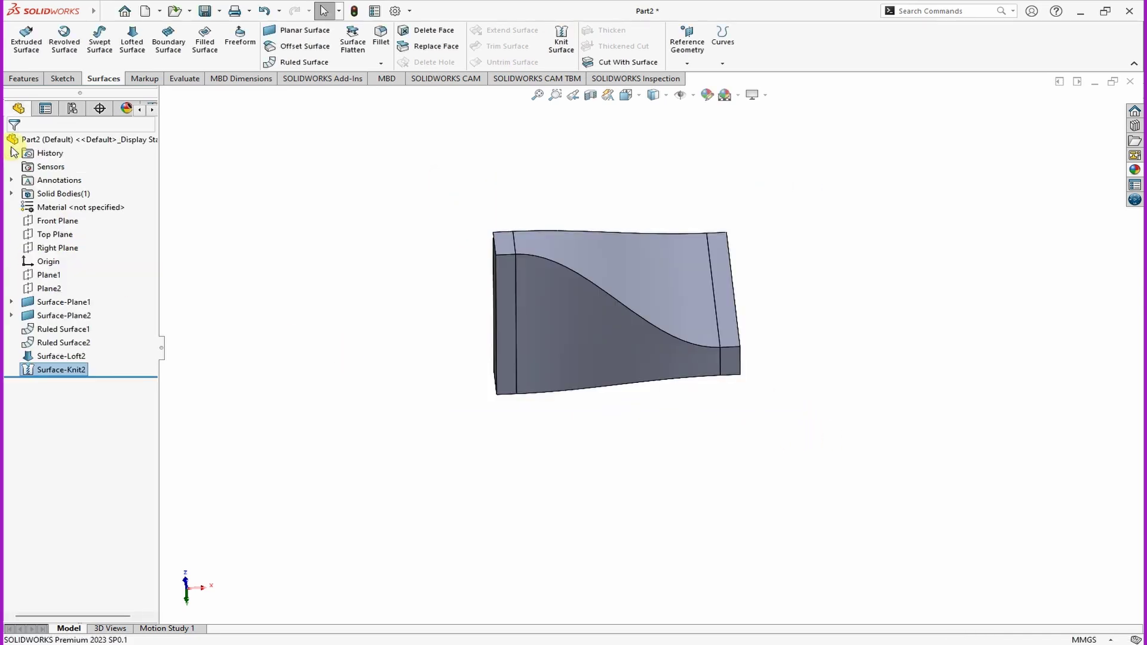
pyautogui.moveTo(852, 309); pyautogui.dragTo(719, 346, button='middle')
# Extrude the first rectangular end face outward by 60 mm from a converted-edge sketch.
pyautogui.click(711, 347)
pyautogui.click(770, 306)
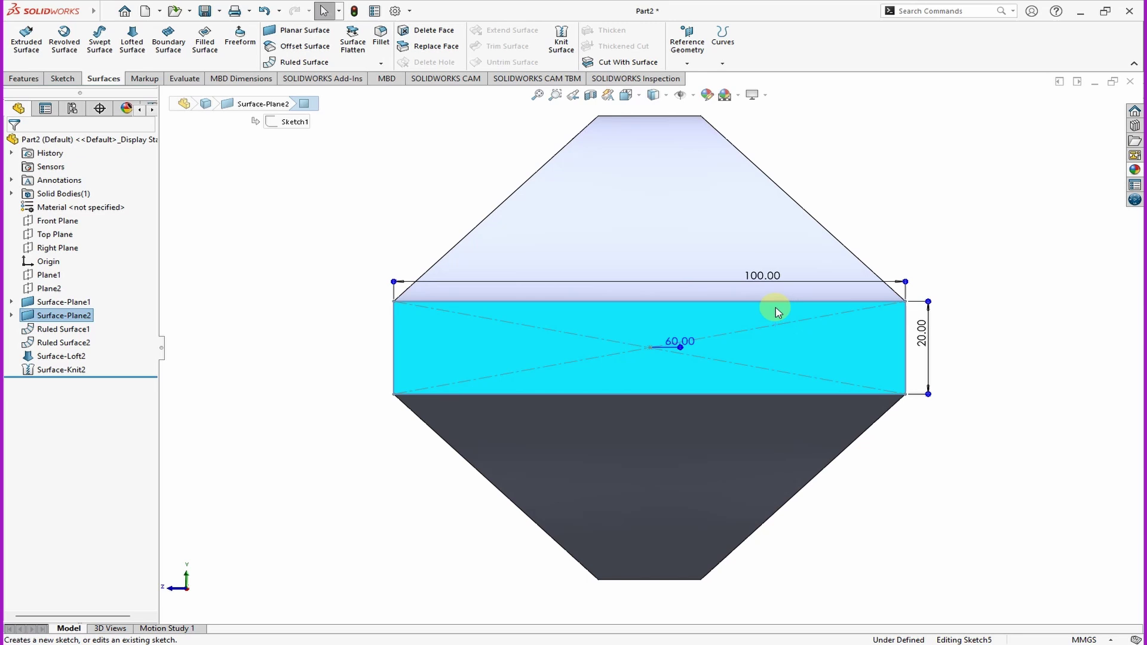
pyautogui.click(241, 51)
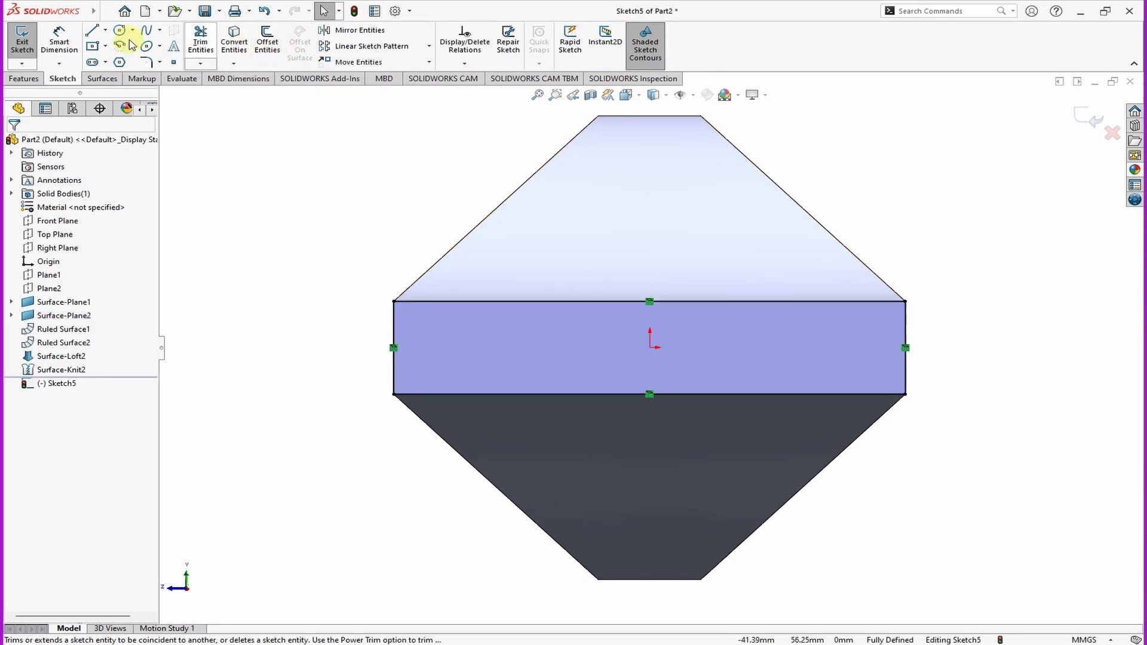
pyautogui.click(24, 74)
pyautogui.click(27, 36)
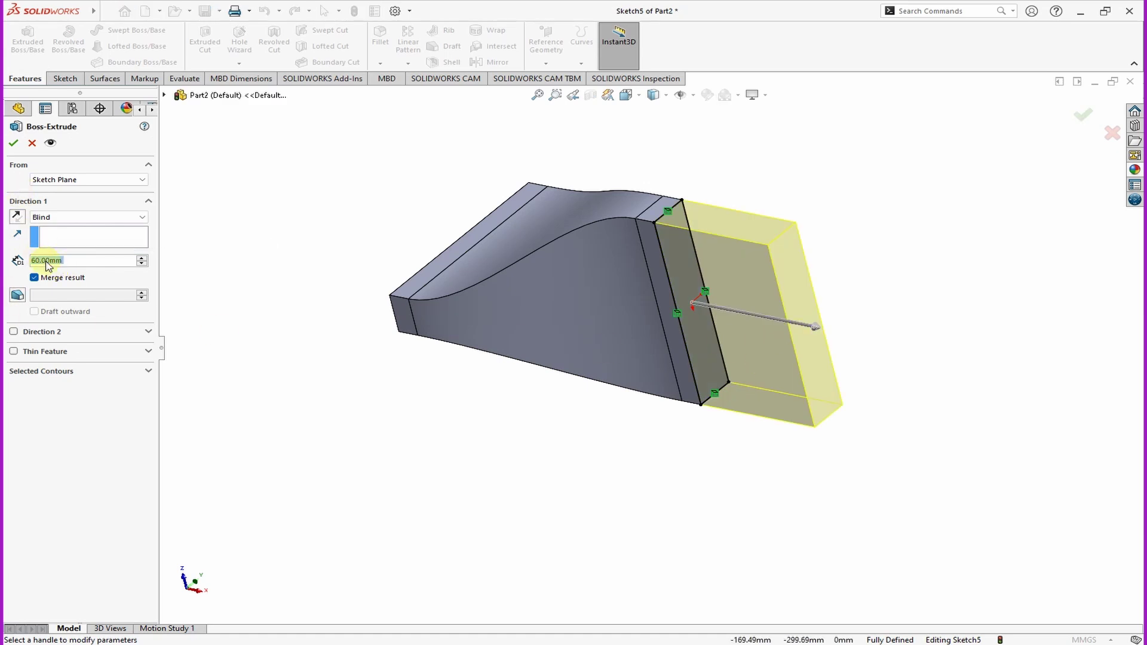
pyautogui.click(14, 144)
# Extrude the opposite end face outward by 60 mm the same way.
pyautogui.moveTo(448, 491); pyautogui.dragTo(558, 479, button='middle')
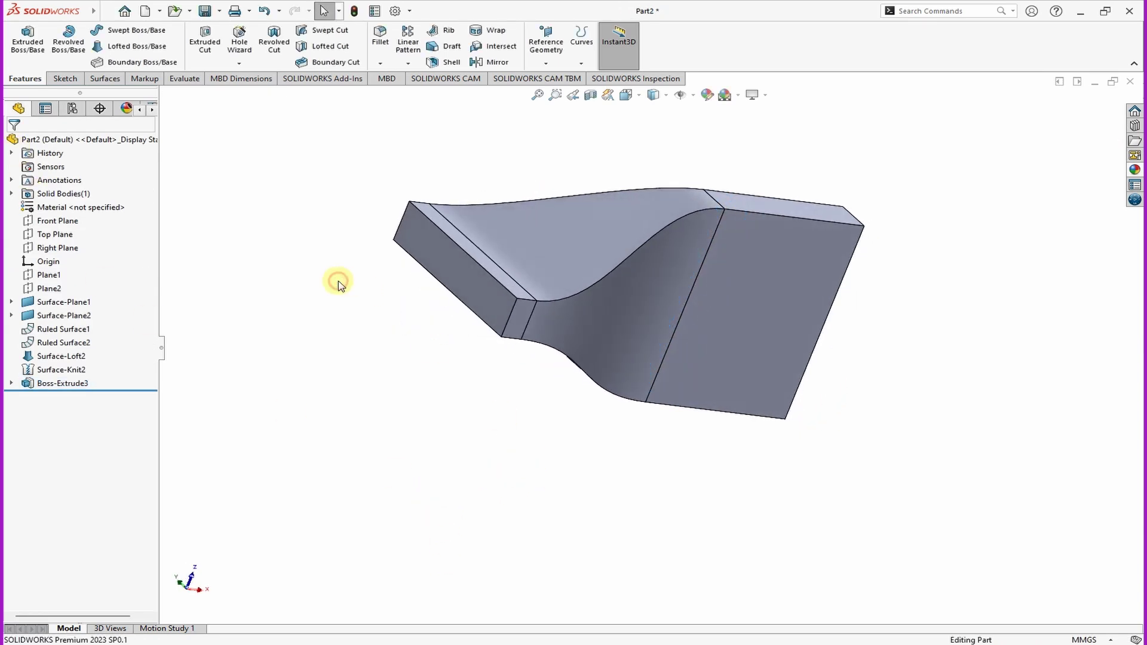
pyautogui.click(435, 248)
pyautogui.click(486, 213)
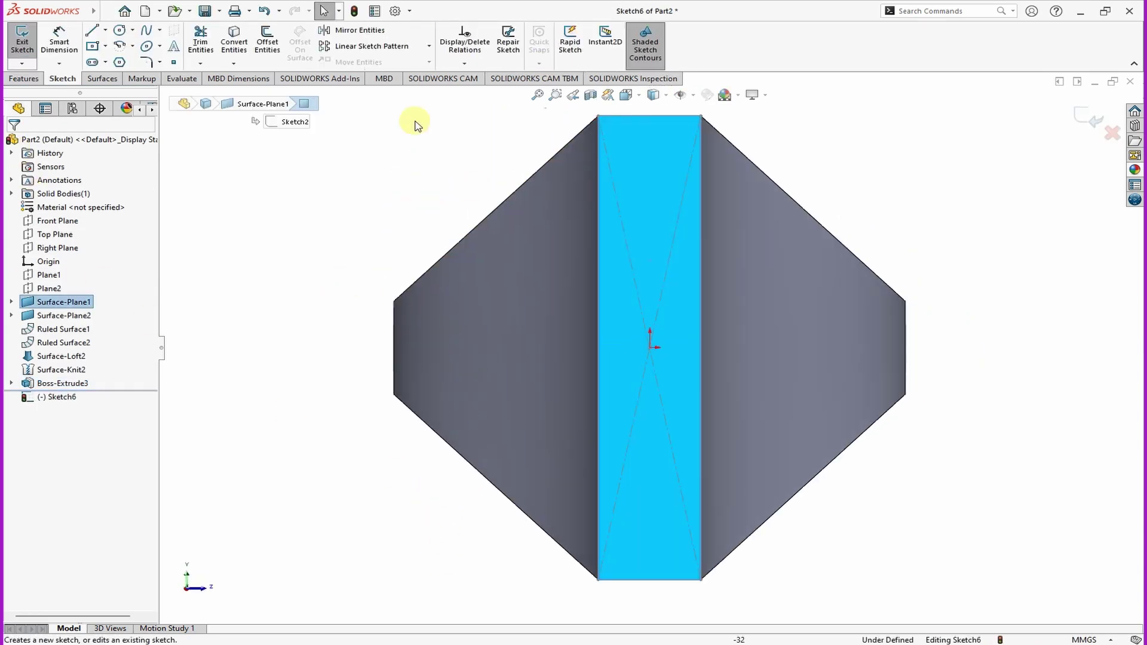
pyautogui.click(242, 44)
pyautogui.click(24, 78)
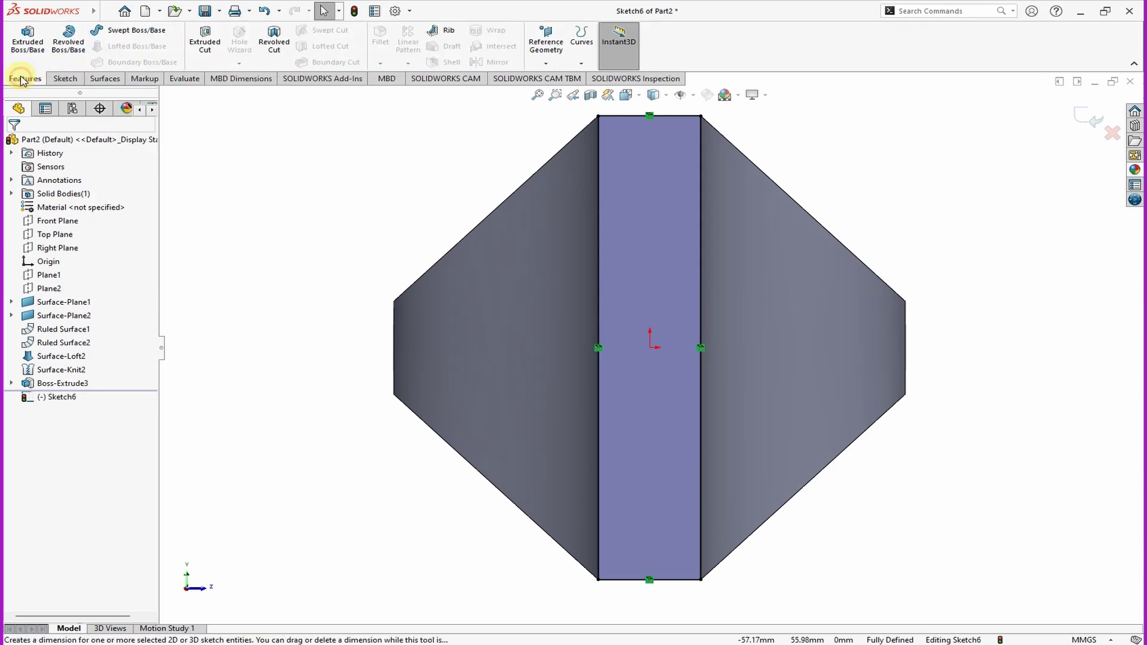
pyautogui.click(27, 41)
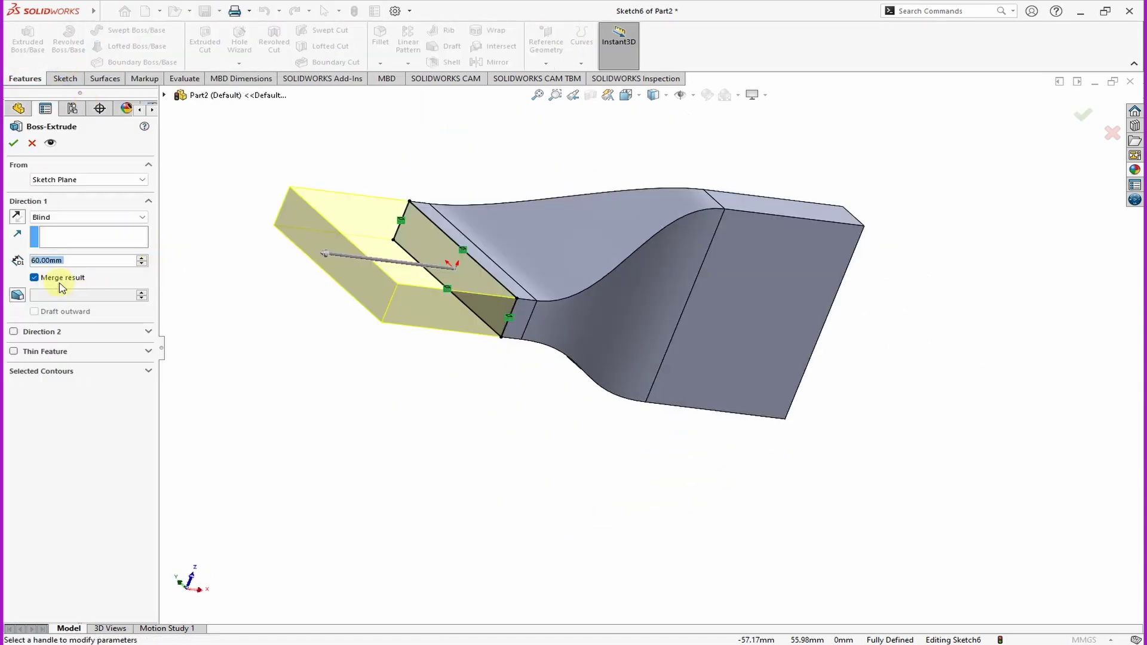
pyautogui.click(13, 143)
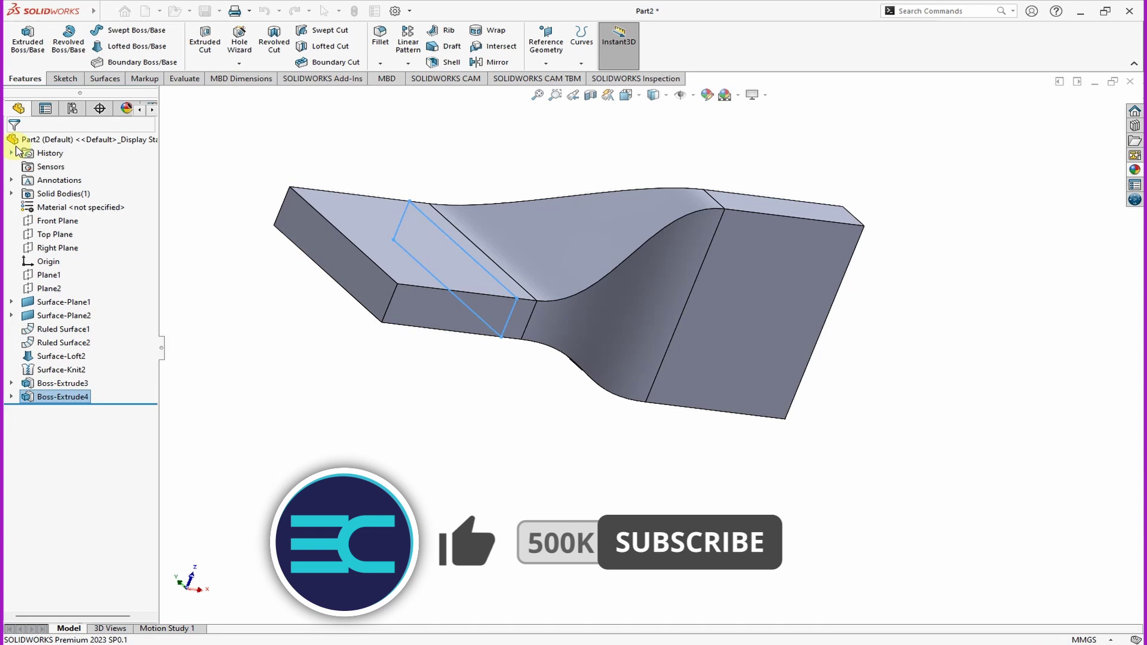
# Start a Full Round Fillet and pick the first side face of the end block.
pyautogui.scroll(3, 446, 425)
pyautogui.click(566, 469)
pyautogui.moveTo(502, 454)
pyautogui.mouseDown(button='middle')
pyautogui.moveTo(774, 453)
pyautogui.moveTo(801, 384)
pyautogui.moveTo(765, 390)
pyautogui.moveTo(745, 361)
pyautogui.mouseUp(button='middle')
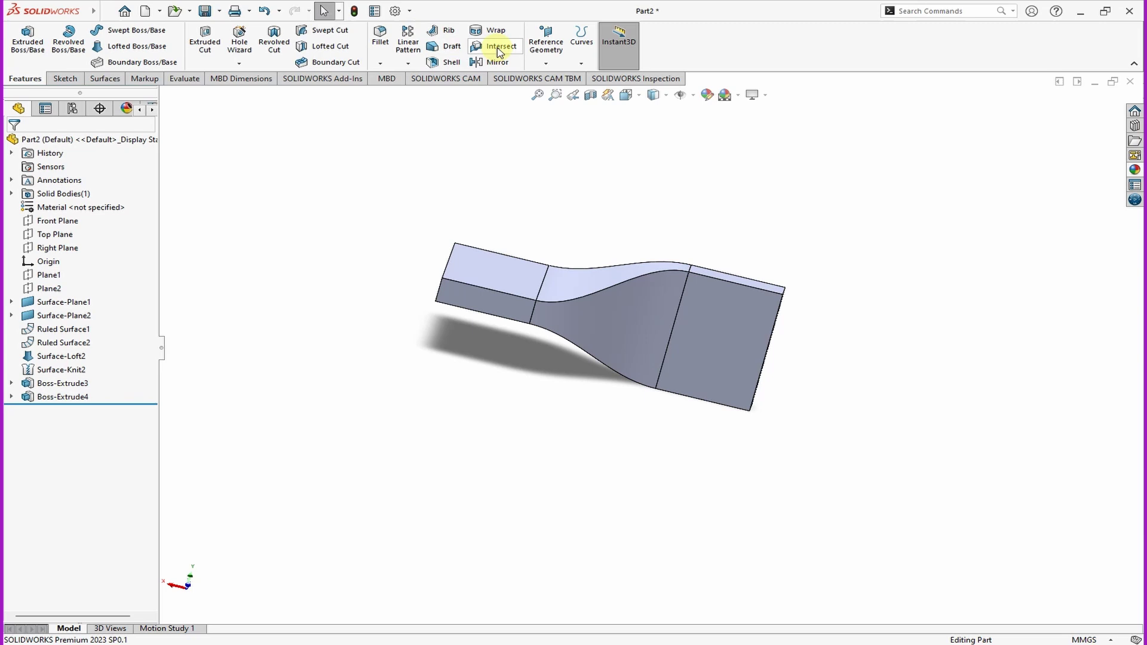
pyautogui.click(379, 37)
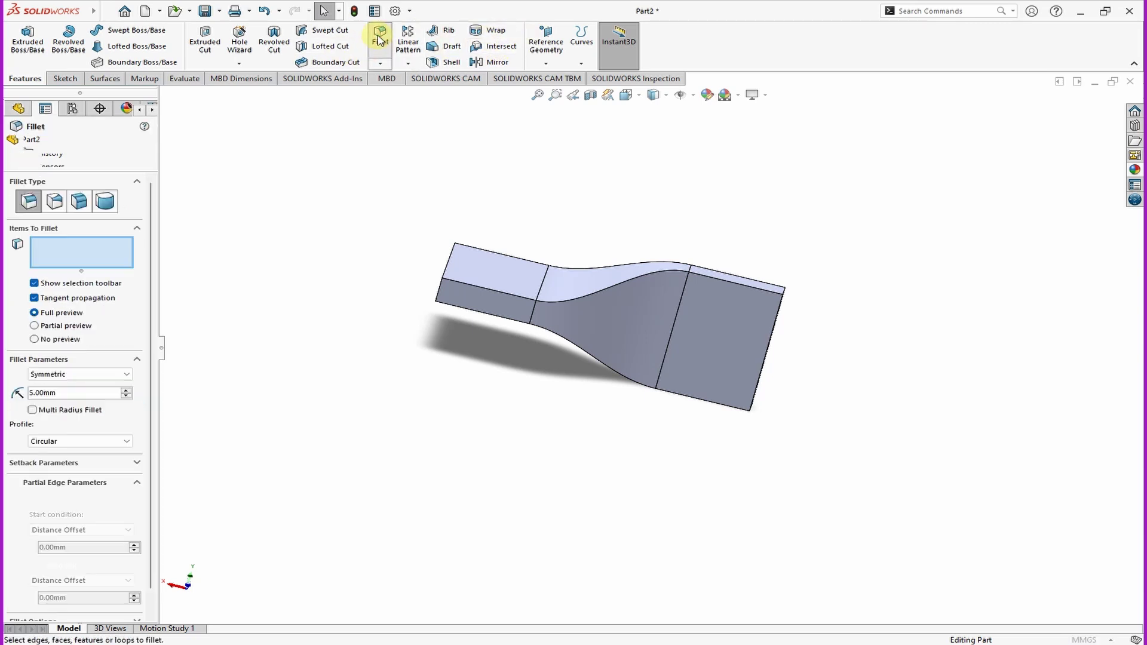
pyautogui.click(102, 202)
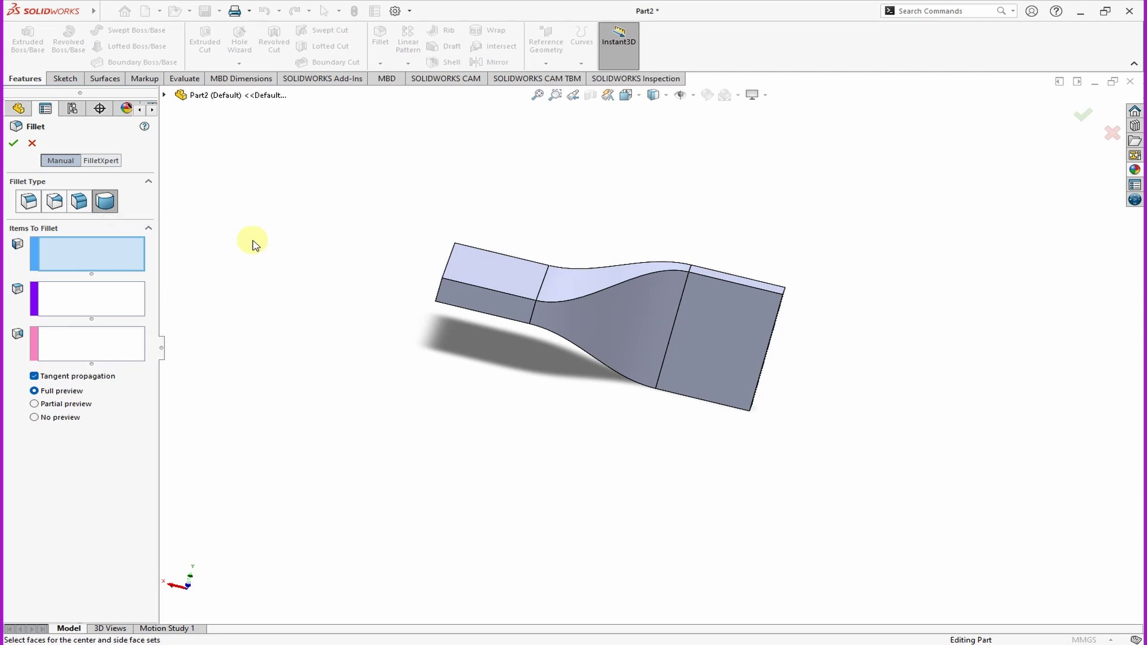
pyautogui.click(477, 300)
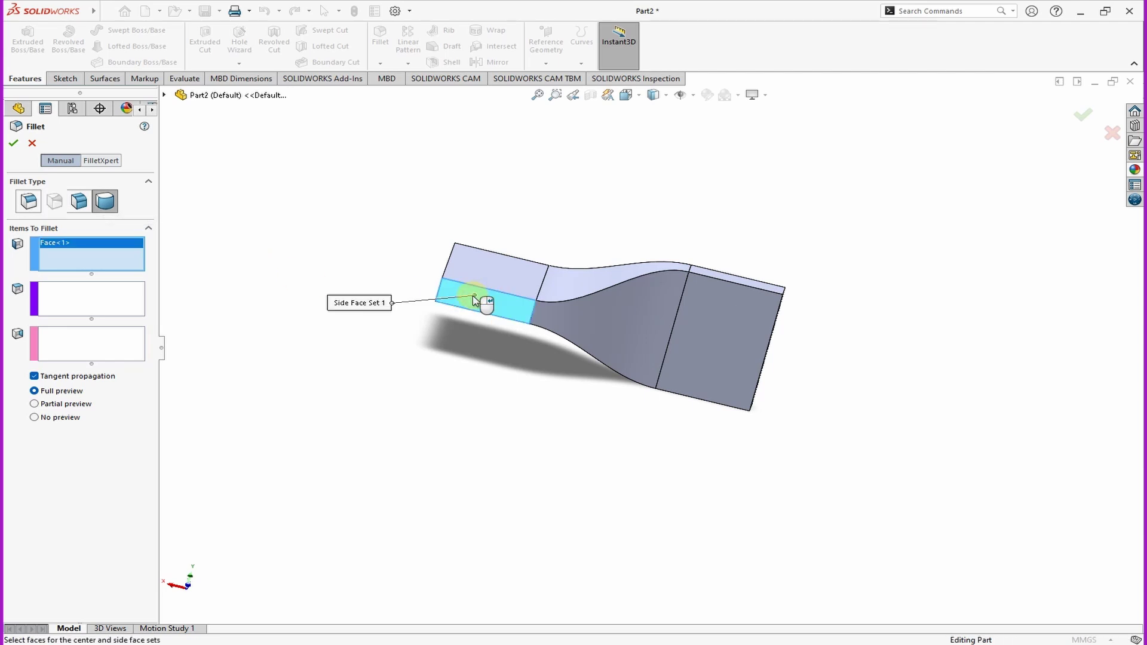
# Pick the center face and opposite side face, then accept Fillet1.
pyautogui.moveTo(299, 405); pyautogui.dragTo(494, 248, button='middle')
pyautogui.click(100, 301)
pyautogui.click(569, 251)
pyautogui.click(73, 345)
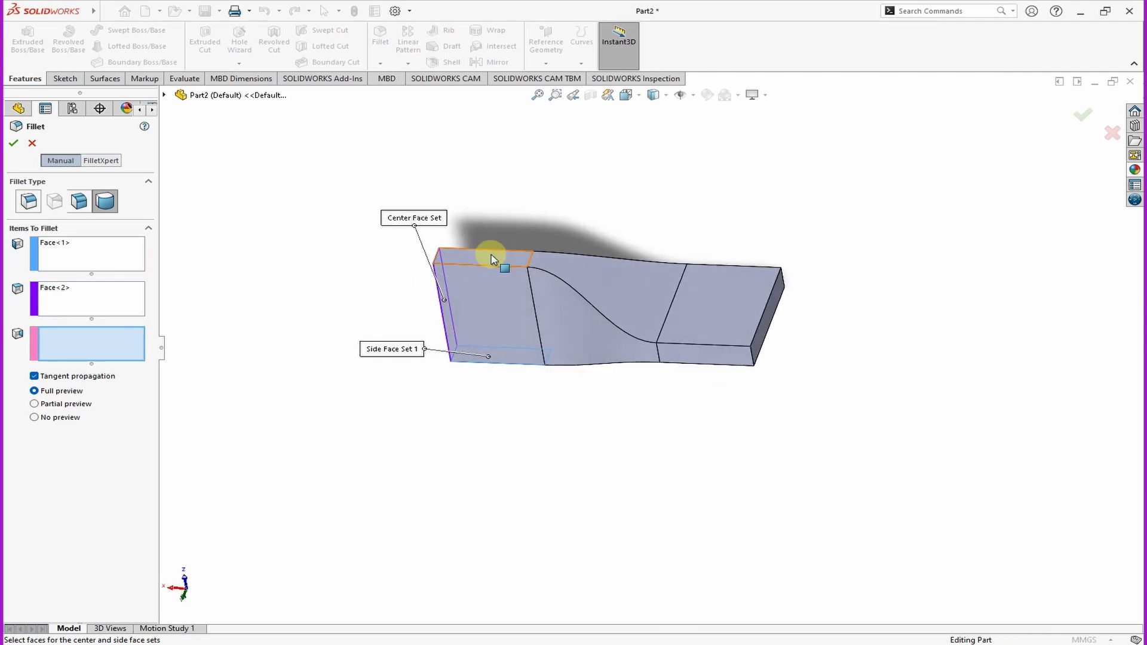
pyautogui.click(492, 257)
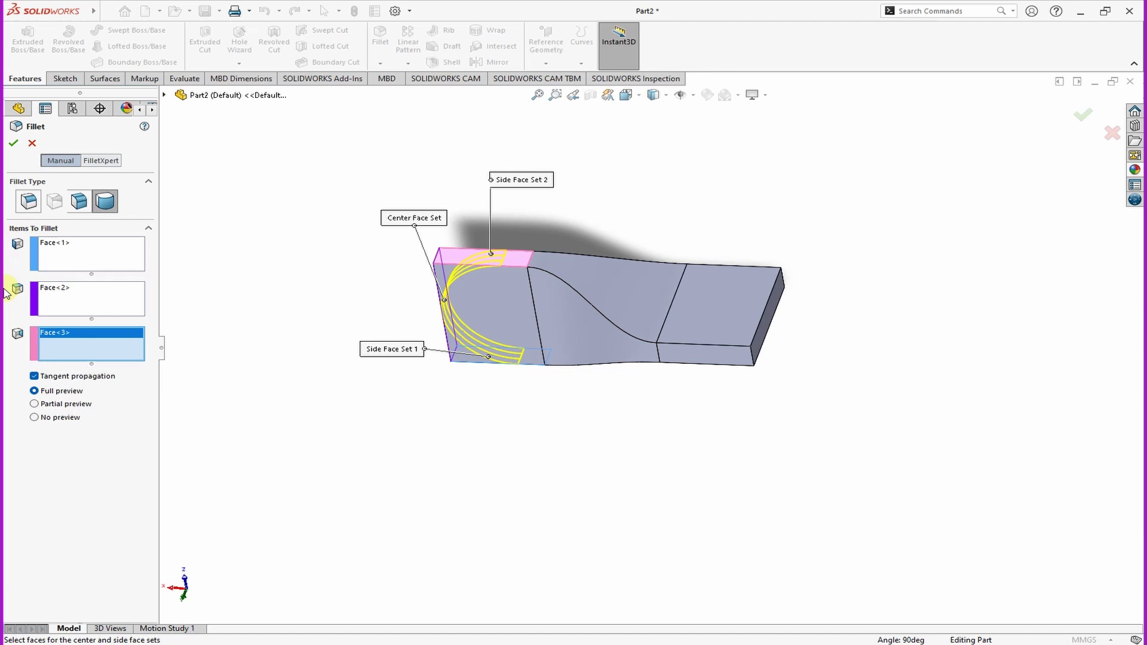
pyautogui.click(13, 143)
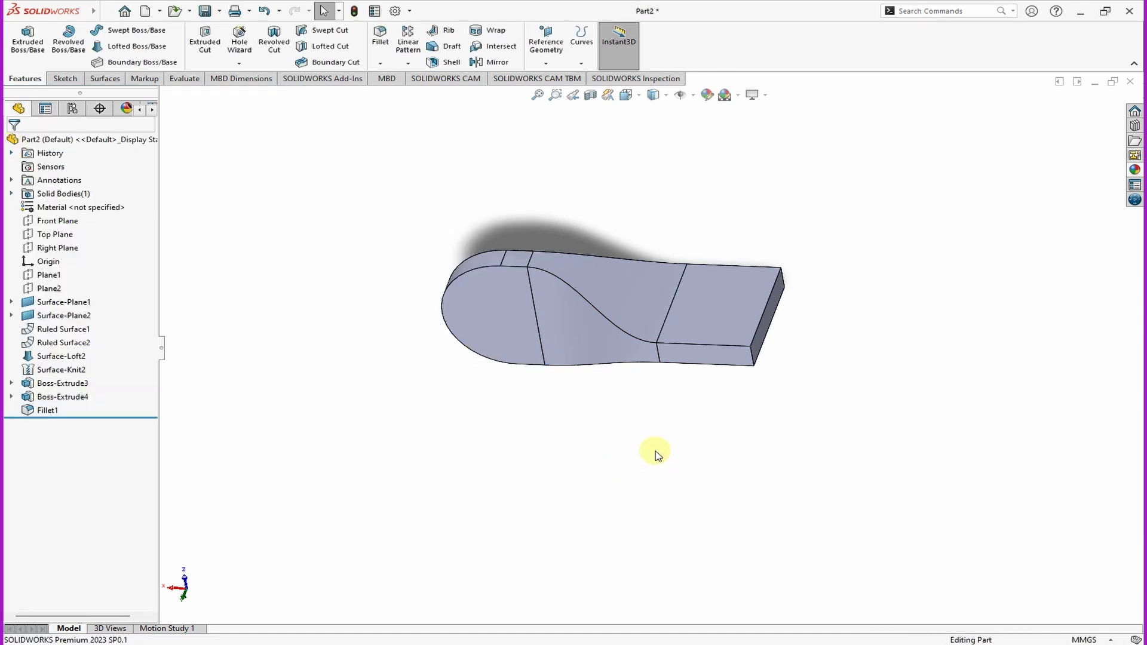
pyautogui.moveTo(657, 456); pyautogui.dragTo(678, 263, button='middle')
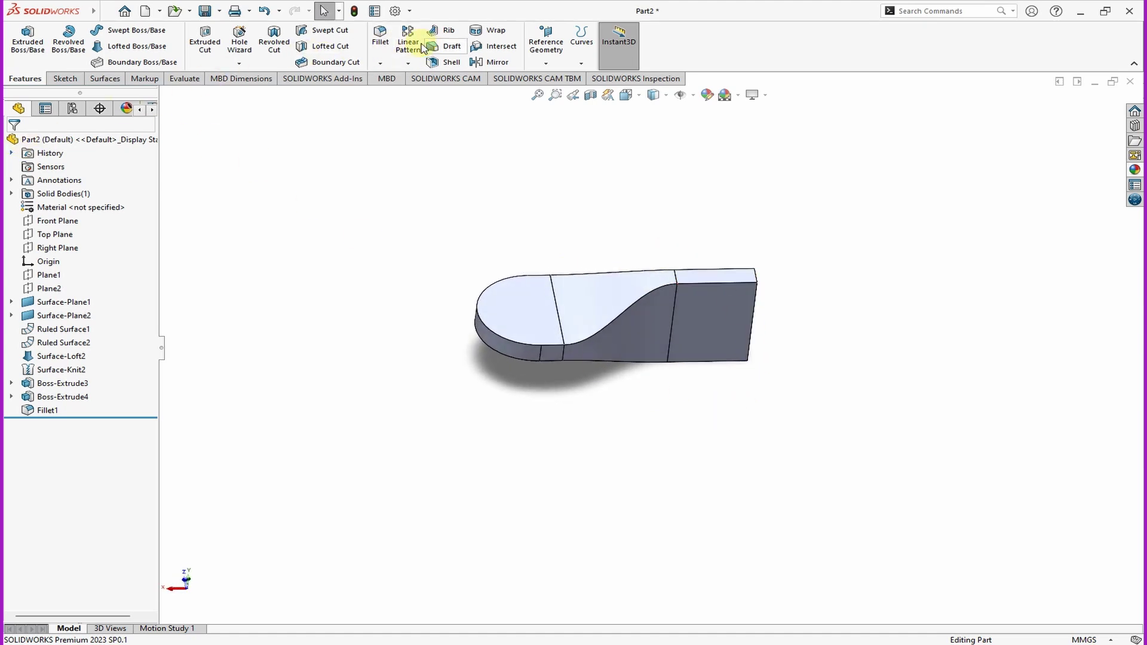
# Apply a Full Round Fillet to the wide end block using its two side faces and end face.
pyautogui.press('Return')
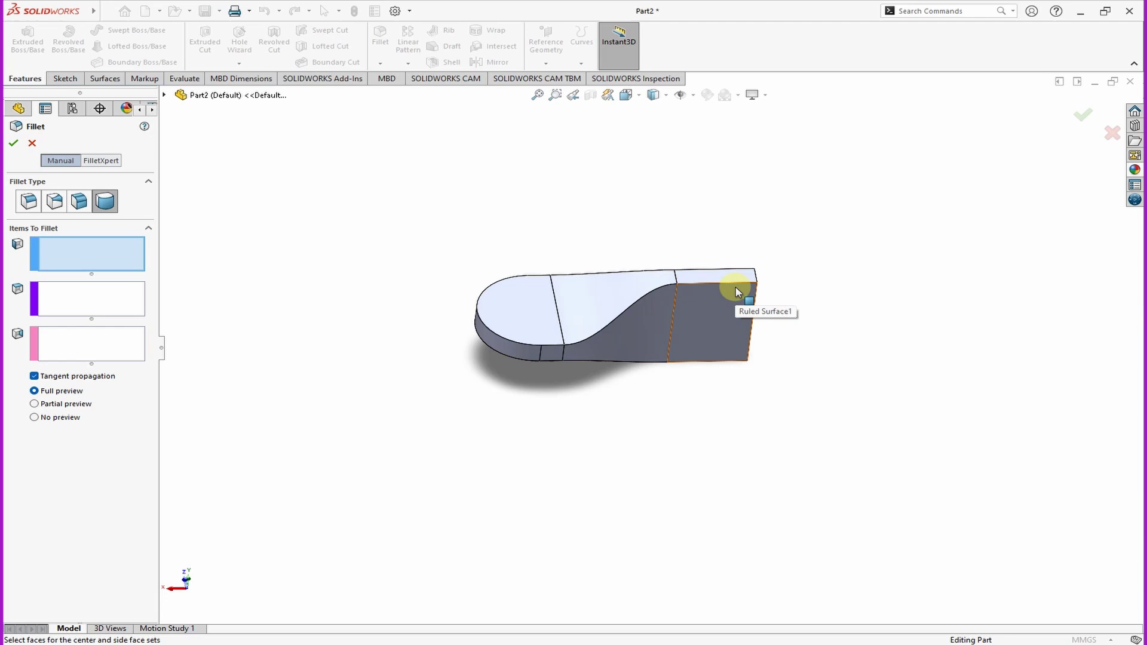
pyautogui.click(725, 276)
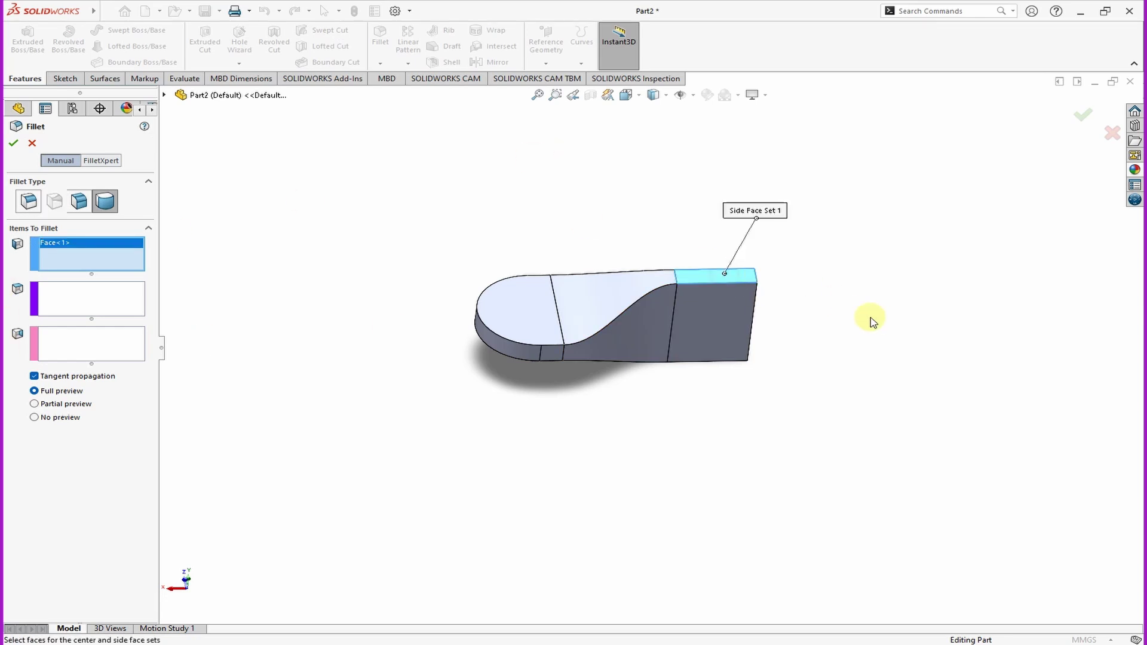
pyautogui.moveTo(870, 320); pyautogui.dragTo(778, 193, button='middle')
pyautogui.click(82, 298)
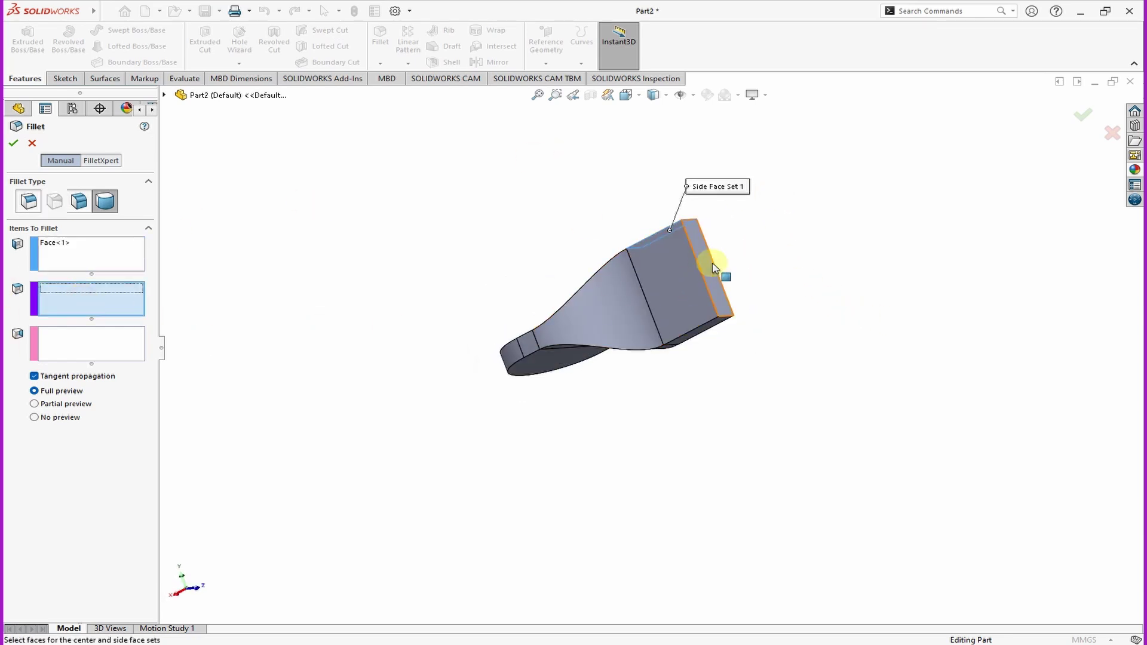
pyautogui.click(709, 268)
pyautogui.moveTo(717, 269); pyautogui.dragTo(561, 264, button='middle')
pyautogui.click(83, 356)
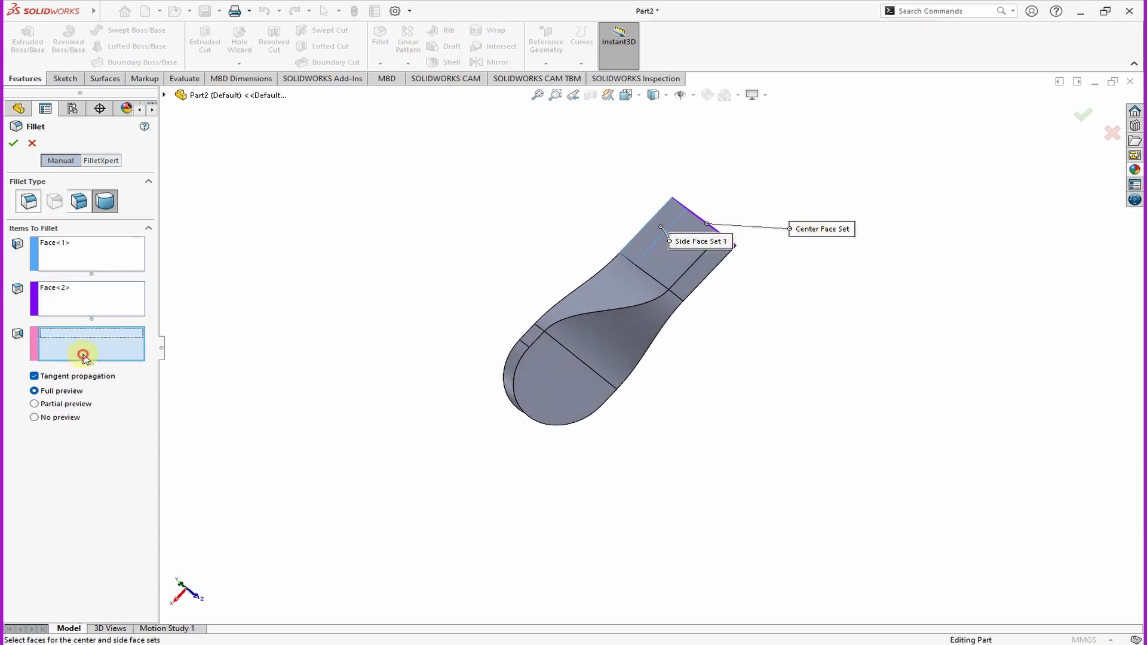
pyautogui.click(702, 274)
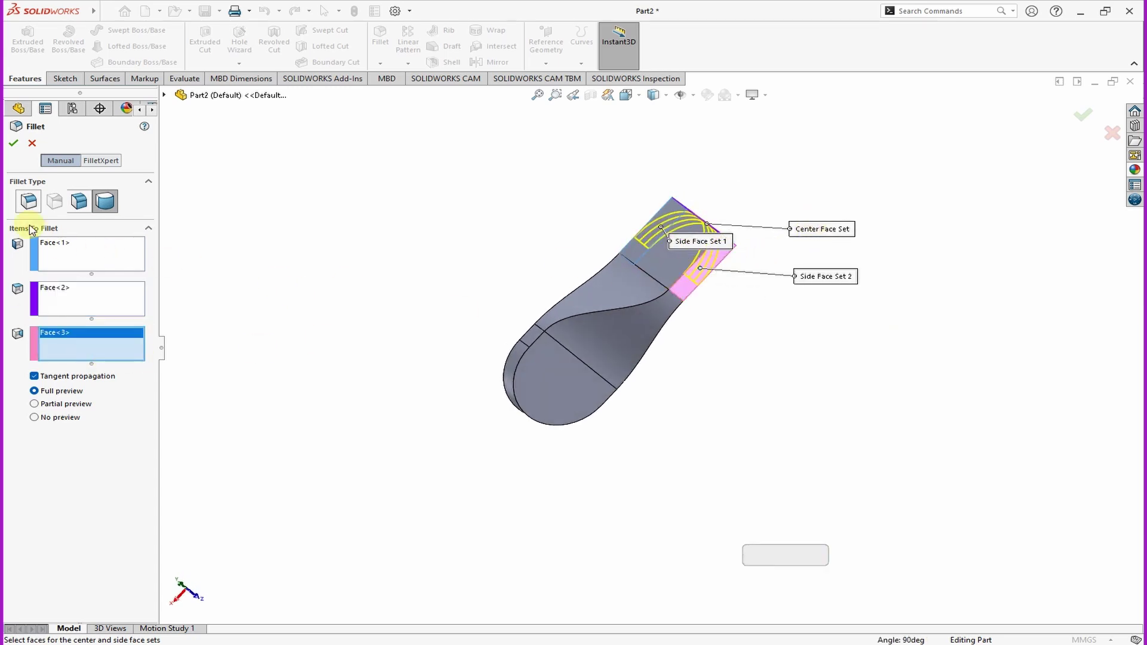
pyautogui.click(13, 144)
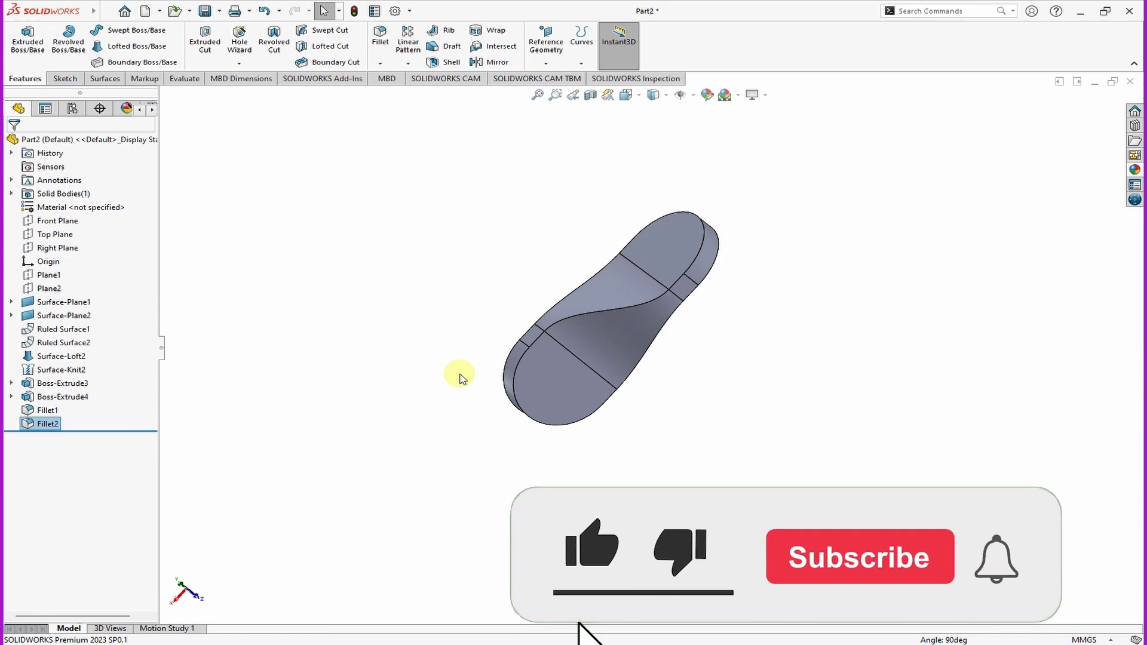
pyautogui.moveTo(811, 359); pyautogui.dragTo(832, 266, button='middle')
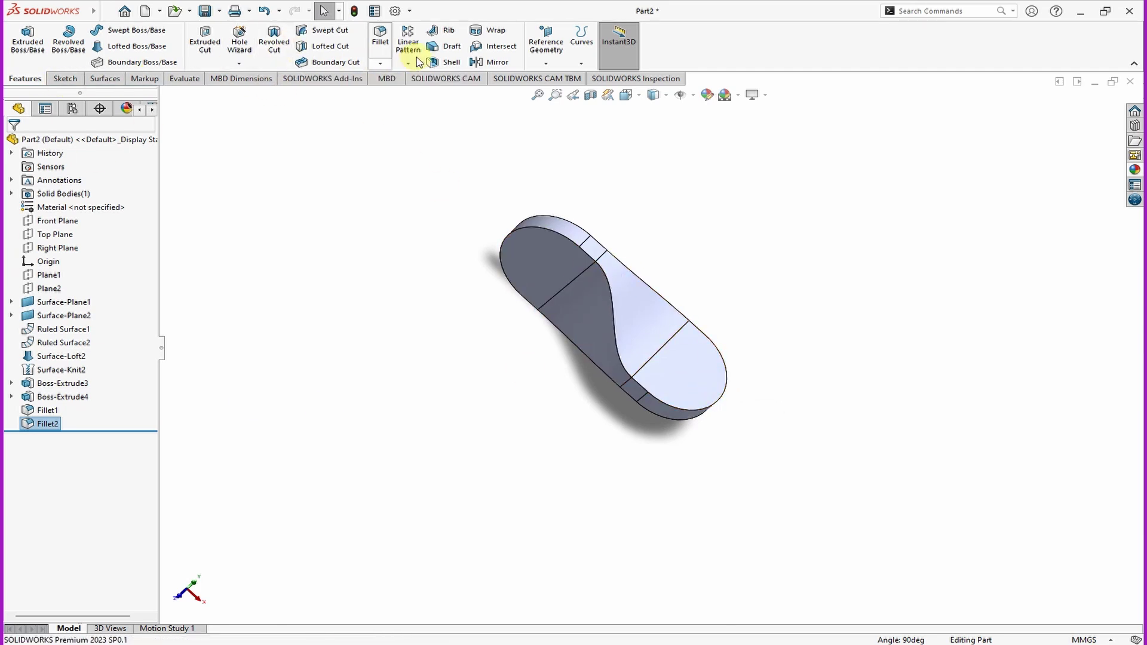
# Fillet the edges around the top face with a constant 5 mm radius.
pyautogui.click(380, 42)
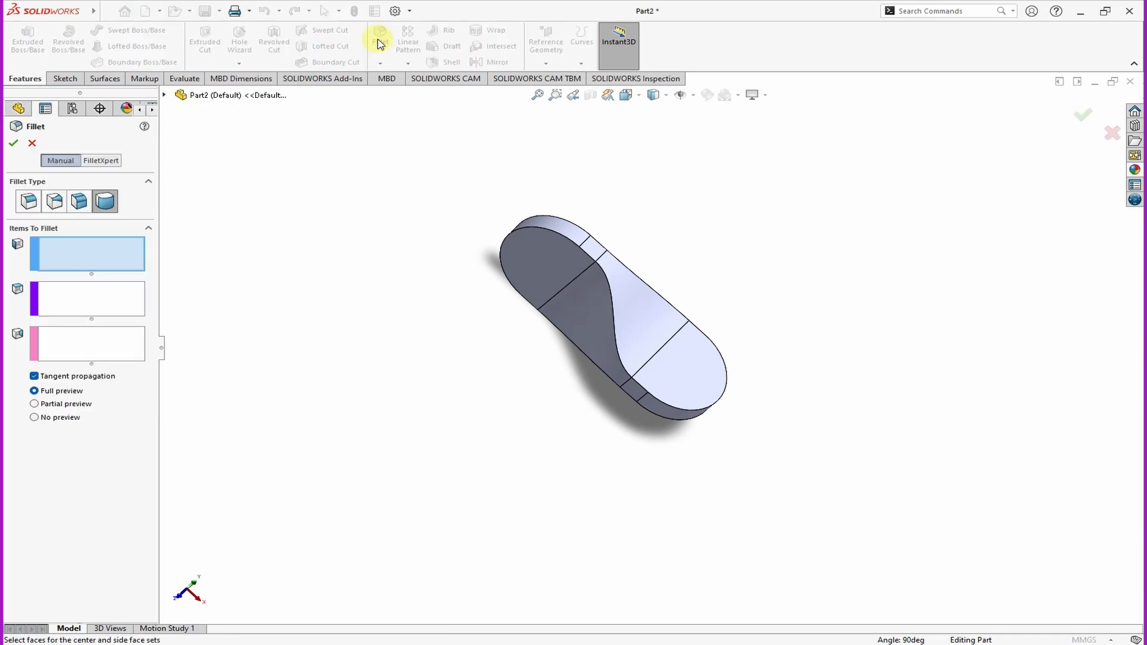
pyautogui.click(28, 202)
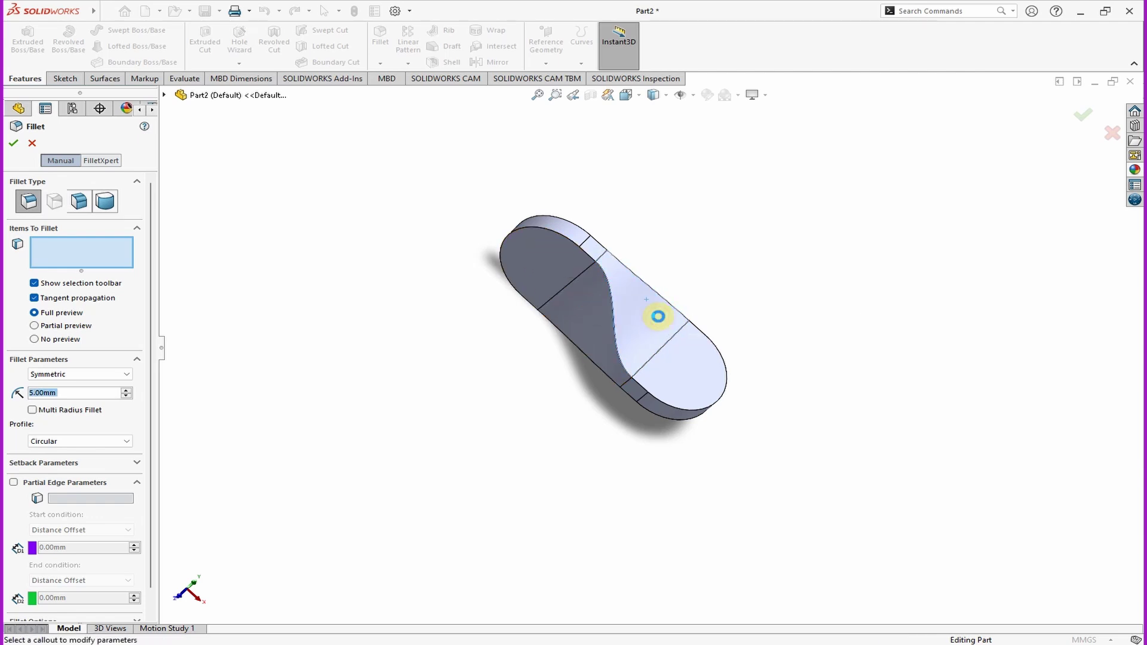
pyautogui.click(660, 319)
pyautogui.moveTo(695, 223); pyautogui.dragTo(735, 202, button='middle')
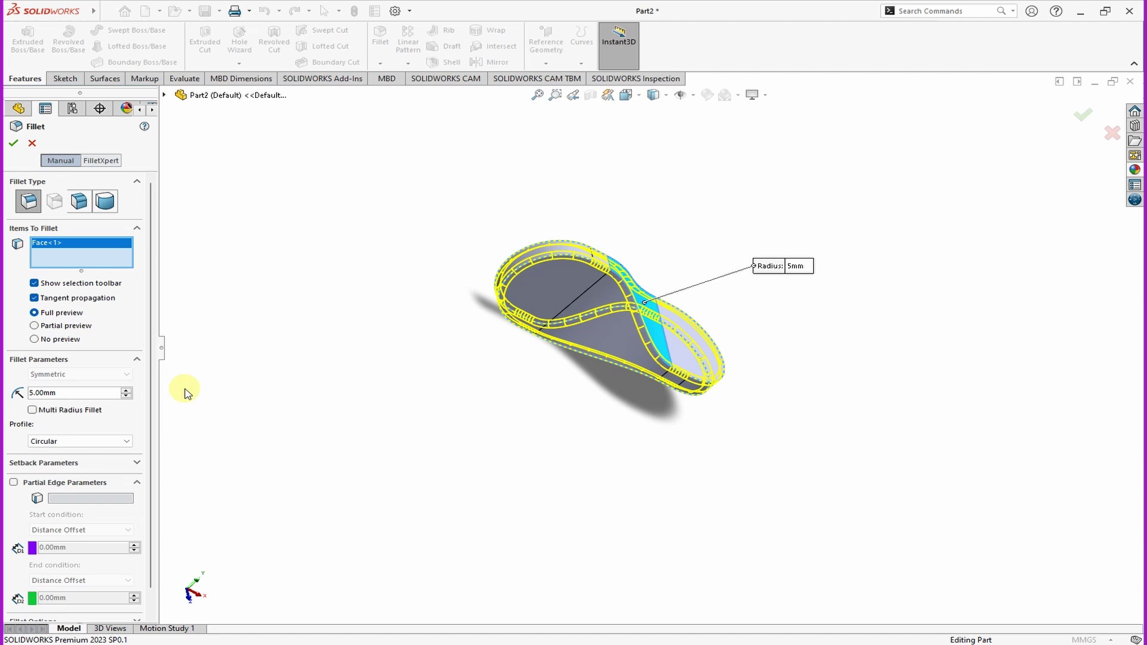
pyautogui.click(14, 145)
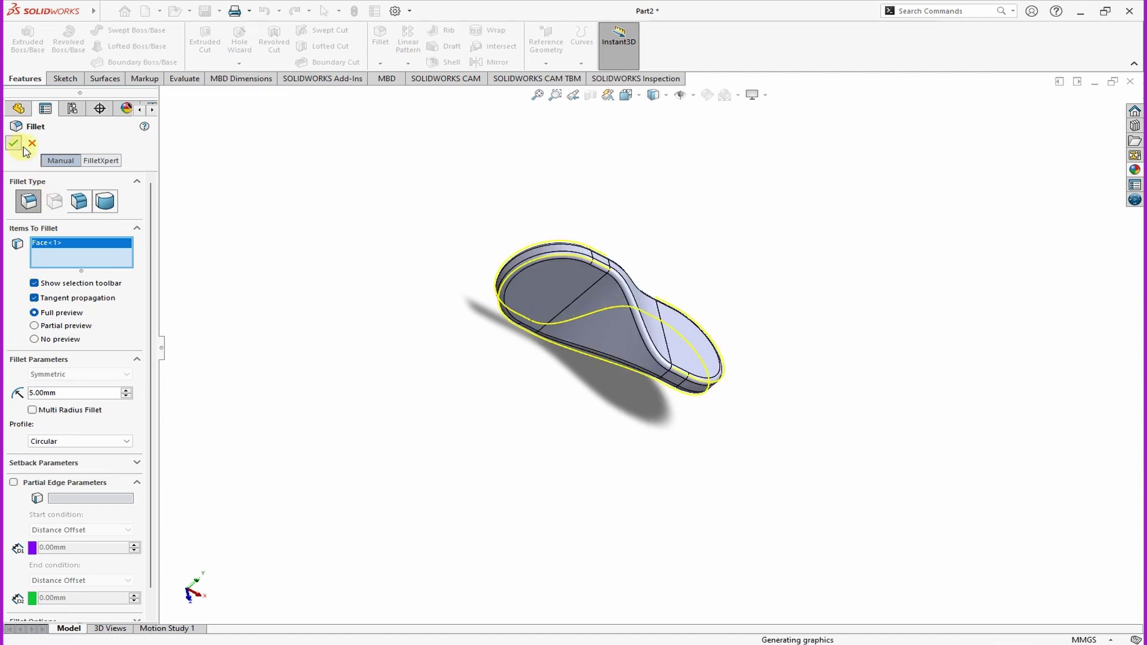
pyautogui.moveTo(822, 310); pyautogui.dragTo(781, 174, button='middle')
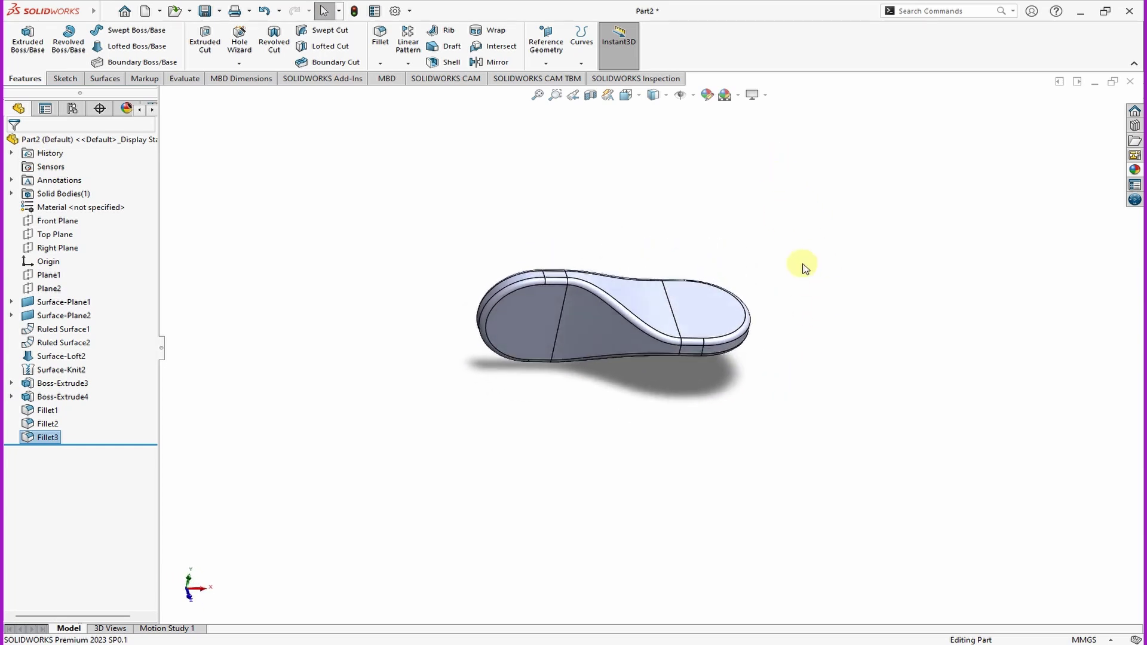
pyautogui.moveTo(804, 264); pyautogui.dragTo(801, 202, button='middle')
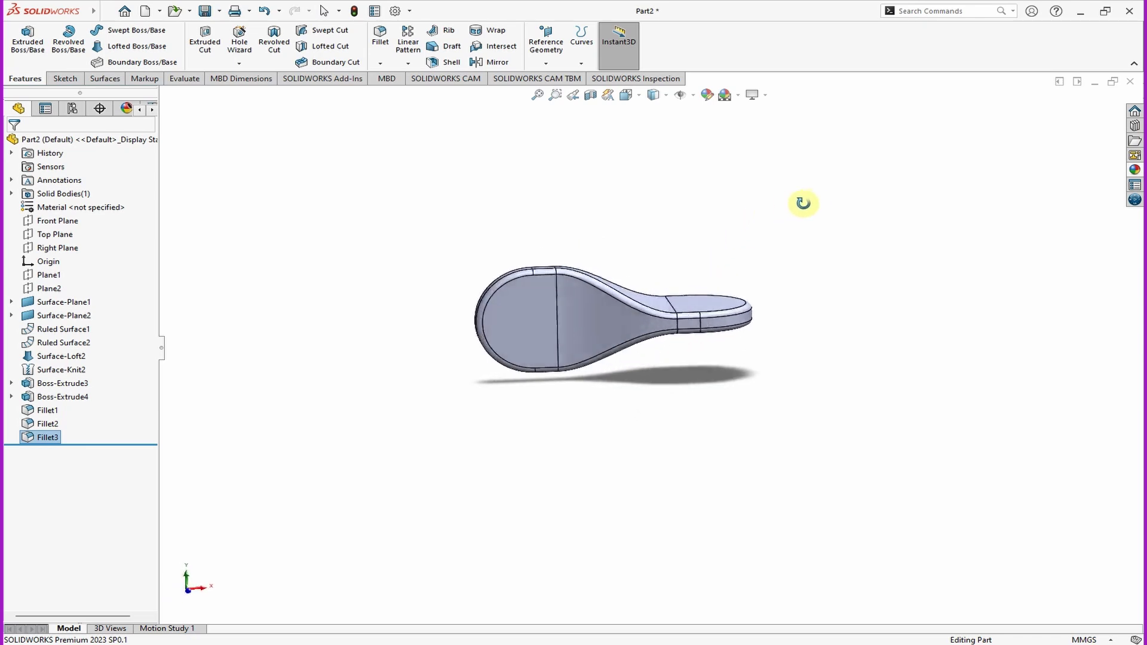
# Start a sketch on the wide end's flat face and draw a circle at its centre.
pyautogui.click(518, 317)
pyautogui.click(580, 282)
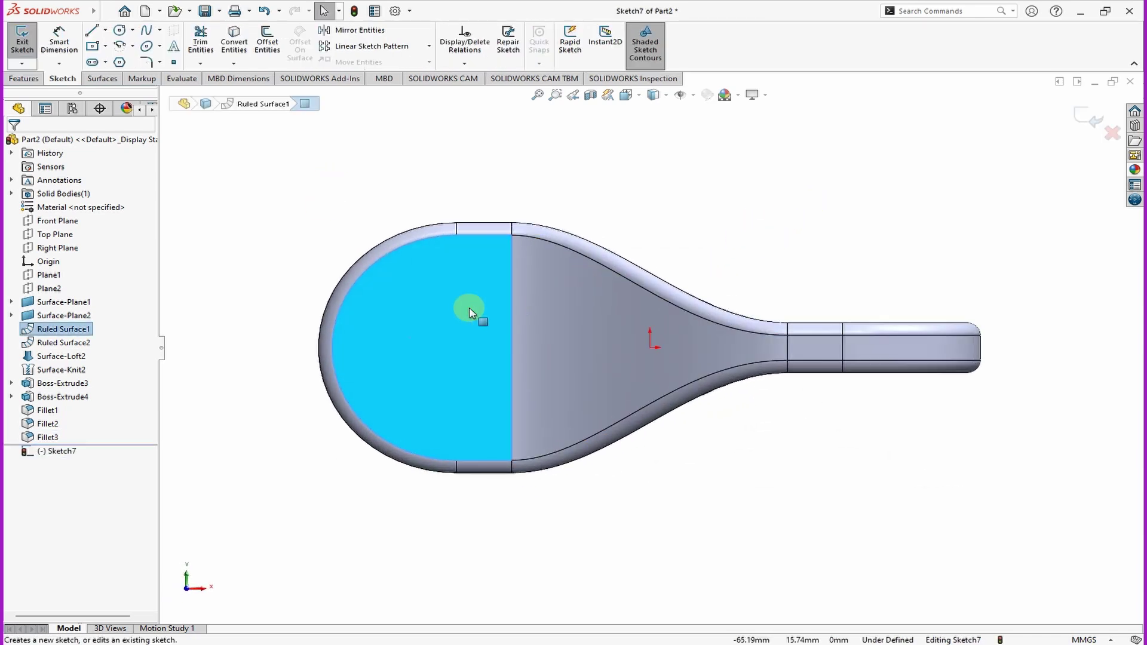
pyautogui.click(27, 83)
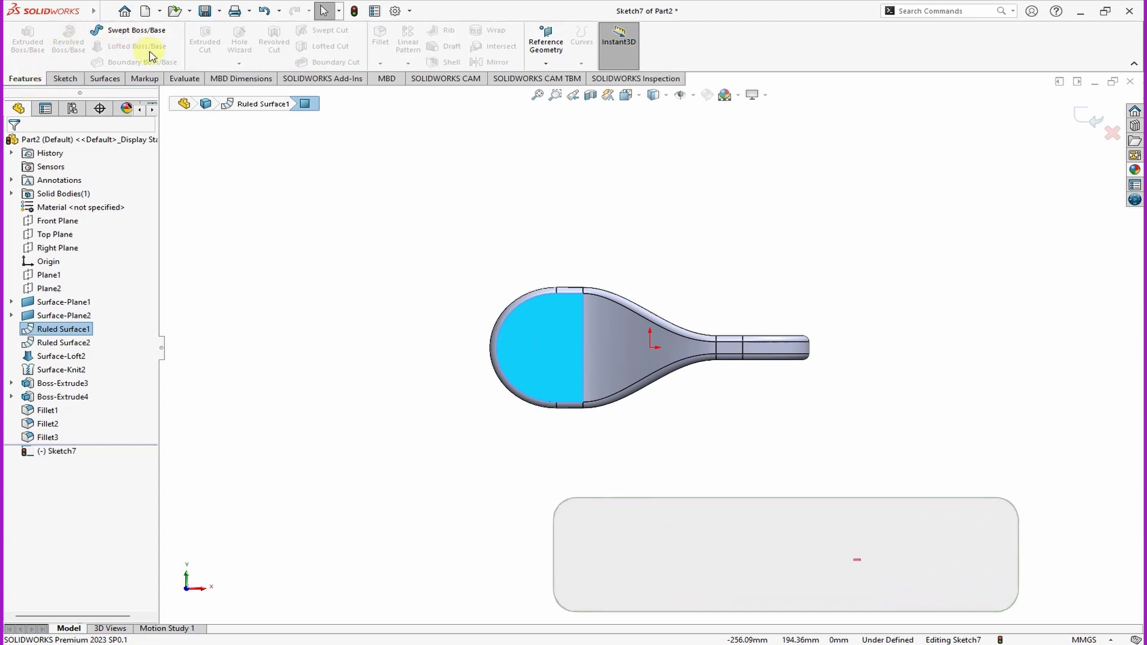
pyautogui.click(54, 84)
pyautogui.click(119, 30)
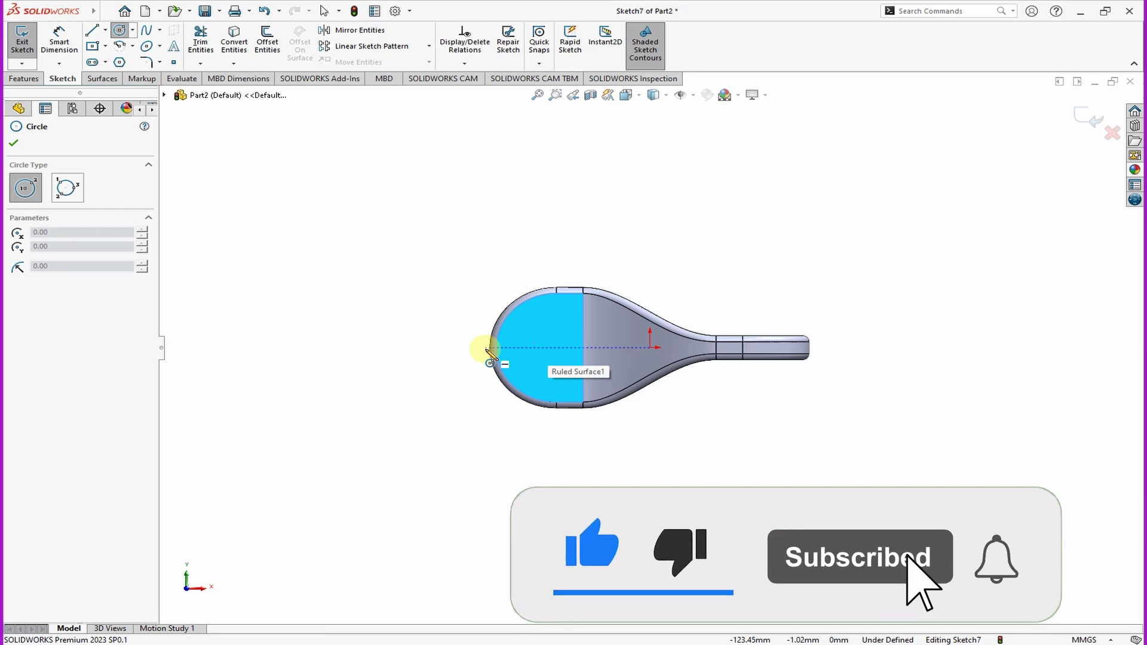
pyautogui.scroll(-3, 582, 356)
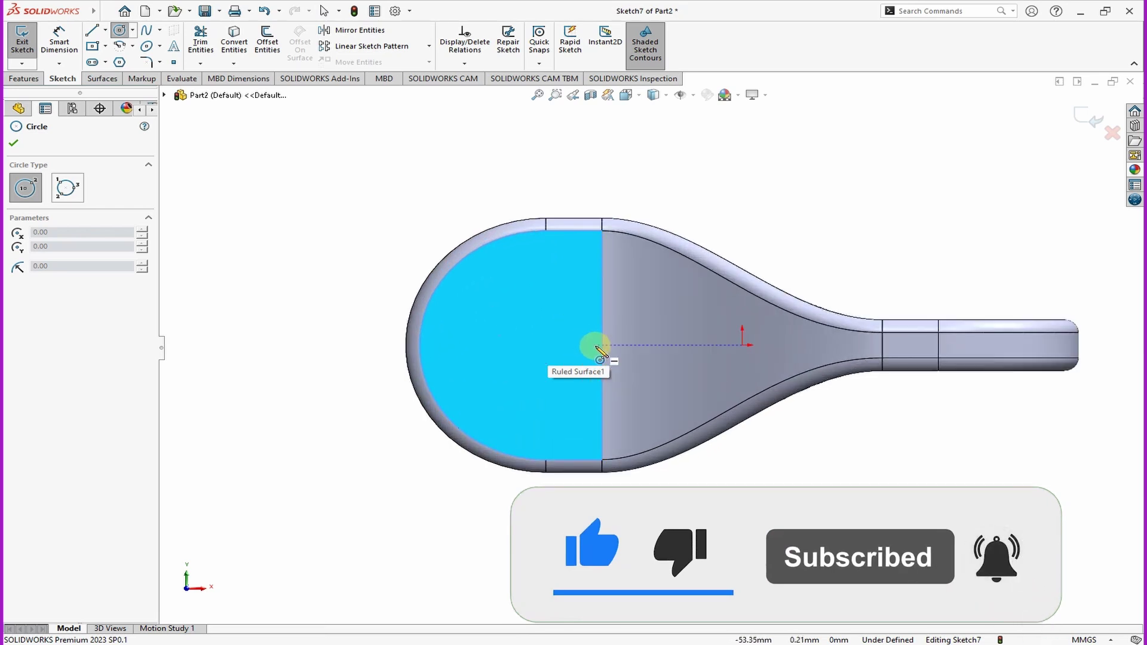
pyautogui.moveTo(404, 335)
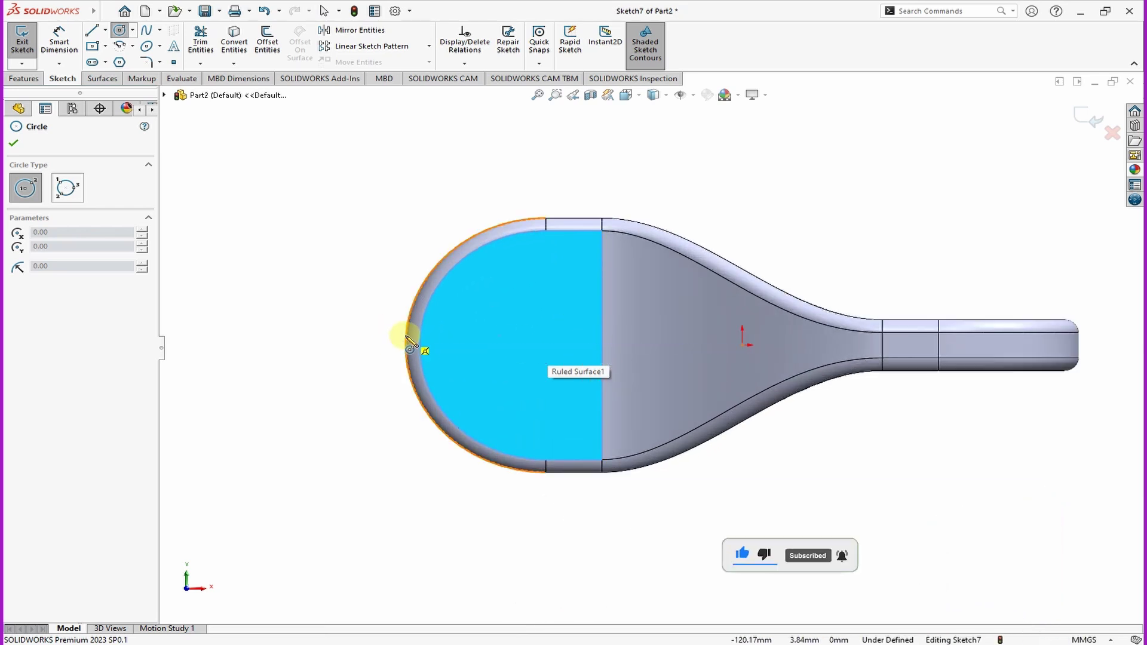
pyautogui.click(546, 345)
pyautogui.click(548, 299)
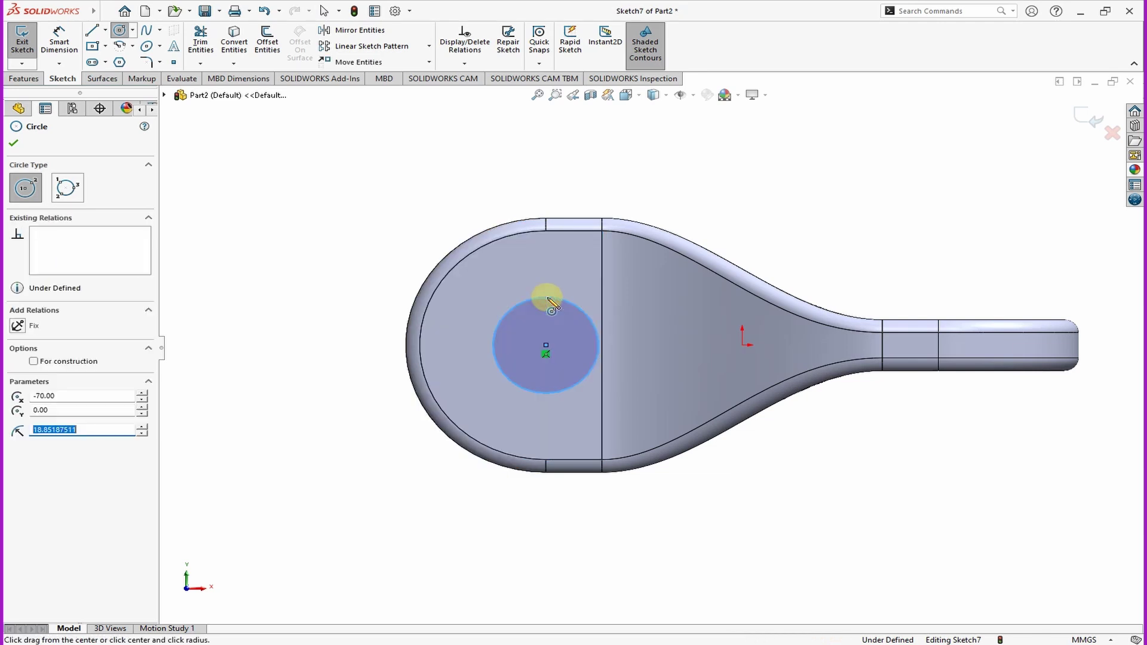
# Dimension the circle's diameter to 50 mm with Smart Dimension.
pyautogui.rightClick(531, 193)
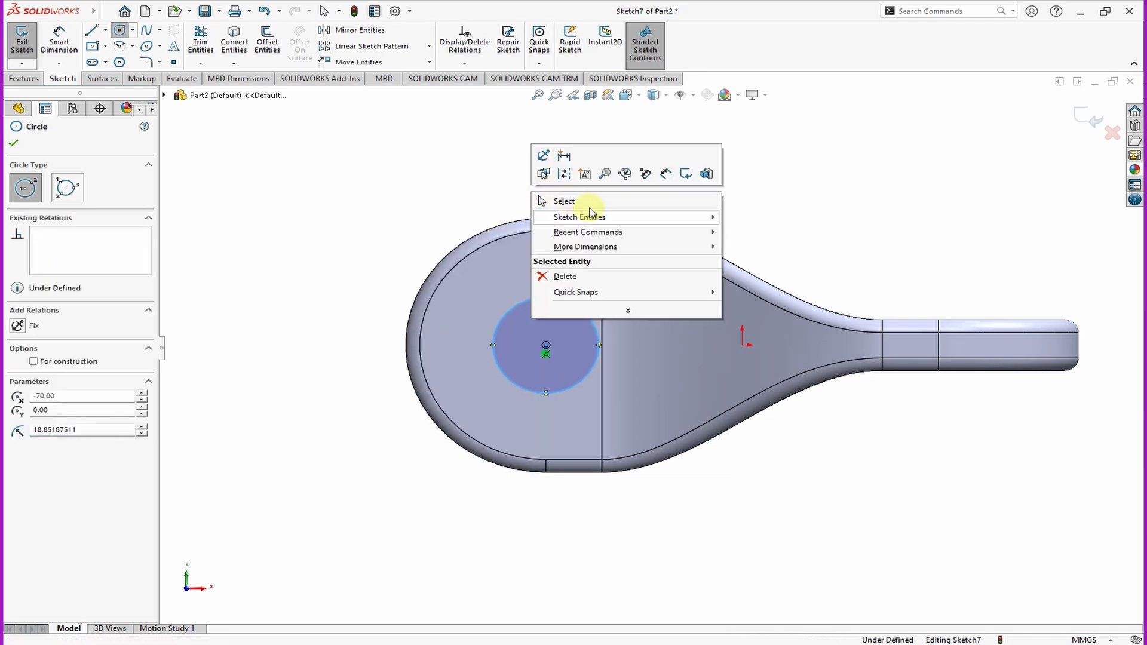
pyautogui.click(664, 174)
pyautogui.press('d')
pyautogui.click(563, 301)
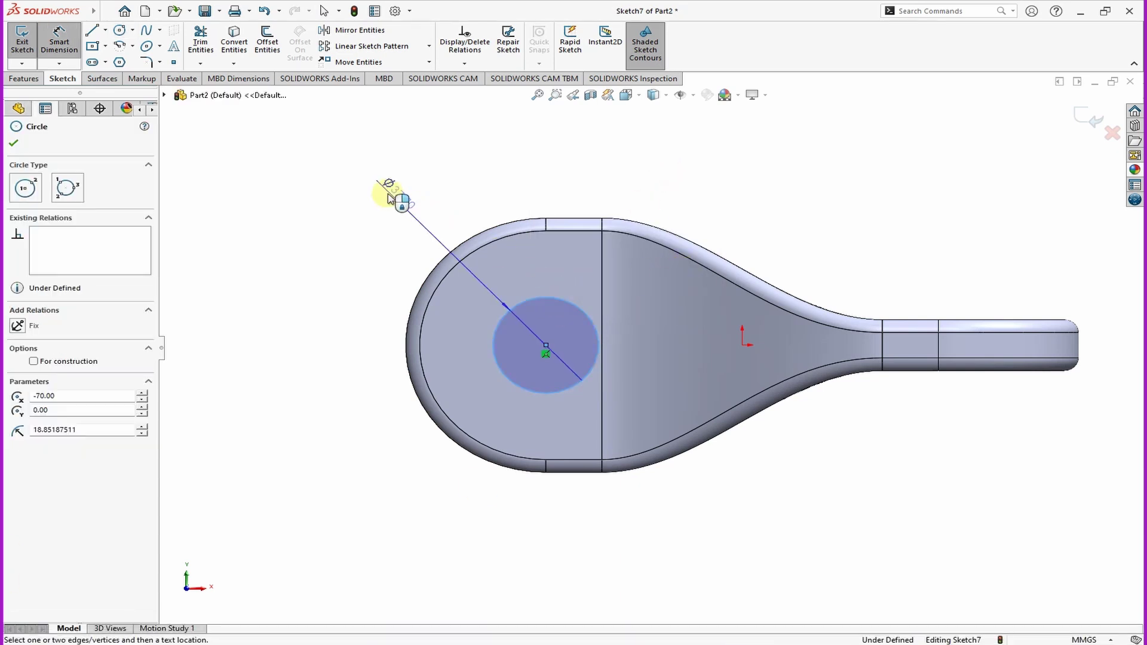
pyautogui.click(387, 190)
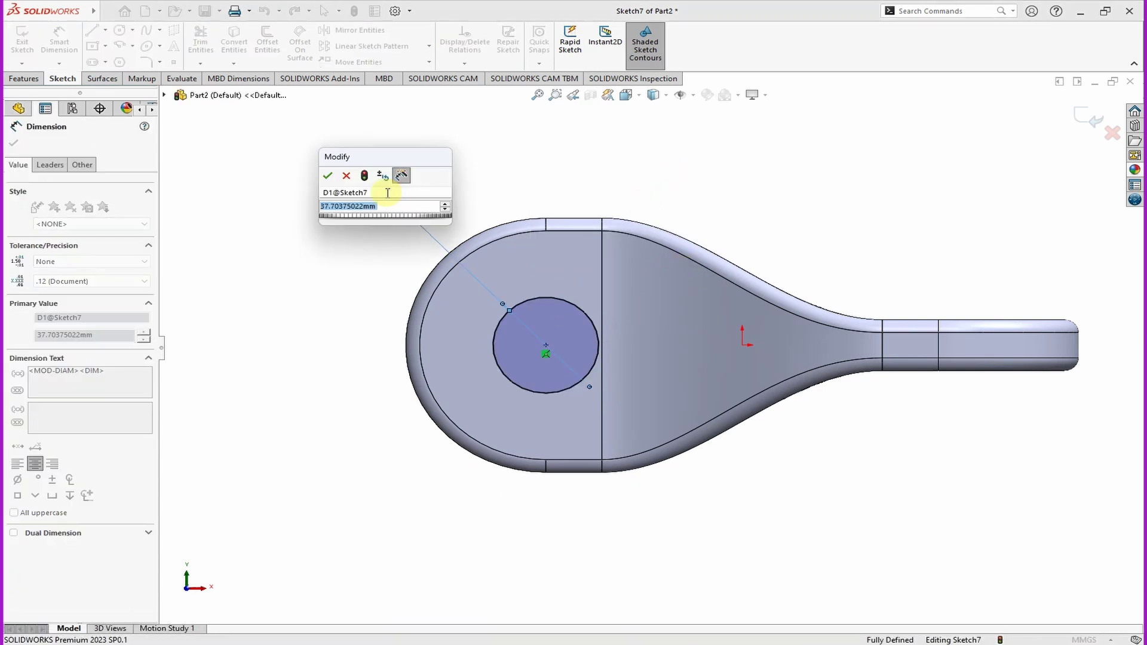
pyautogui.write('50')
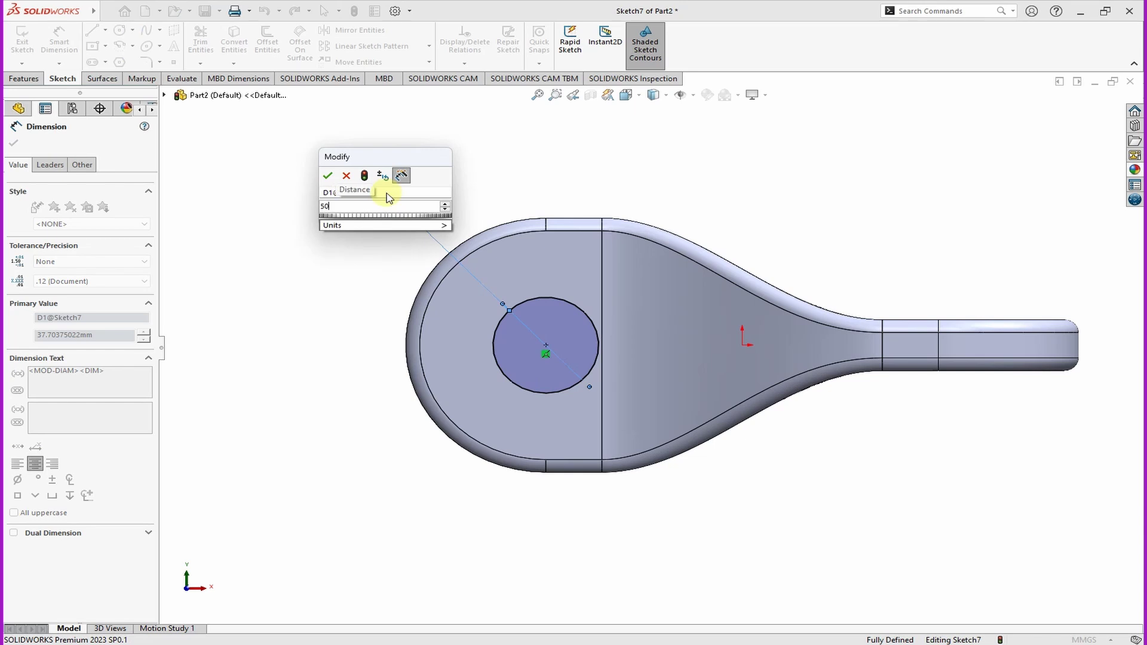
pyautogui.press('Return')
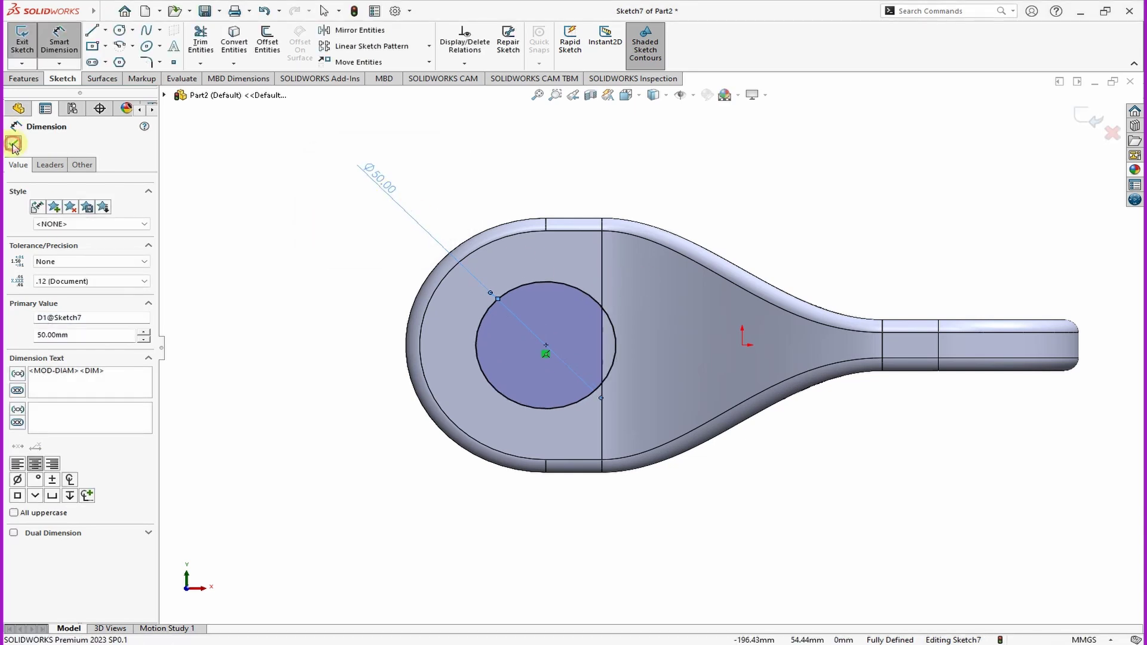
pyautogui.click(14, 144)
pyautogui.moveTo(842, 162)
pyautogui.mouseDown(button='middle')
pyautogui.moveTo(758, 359)
pyautogui.moveTo(819, 310)
pyautogui.moveTo(809, 290)
pyautogui.moveTo(607, 253)
pyautogui.mouseUp(button='middle')
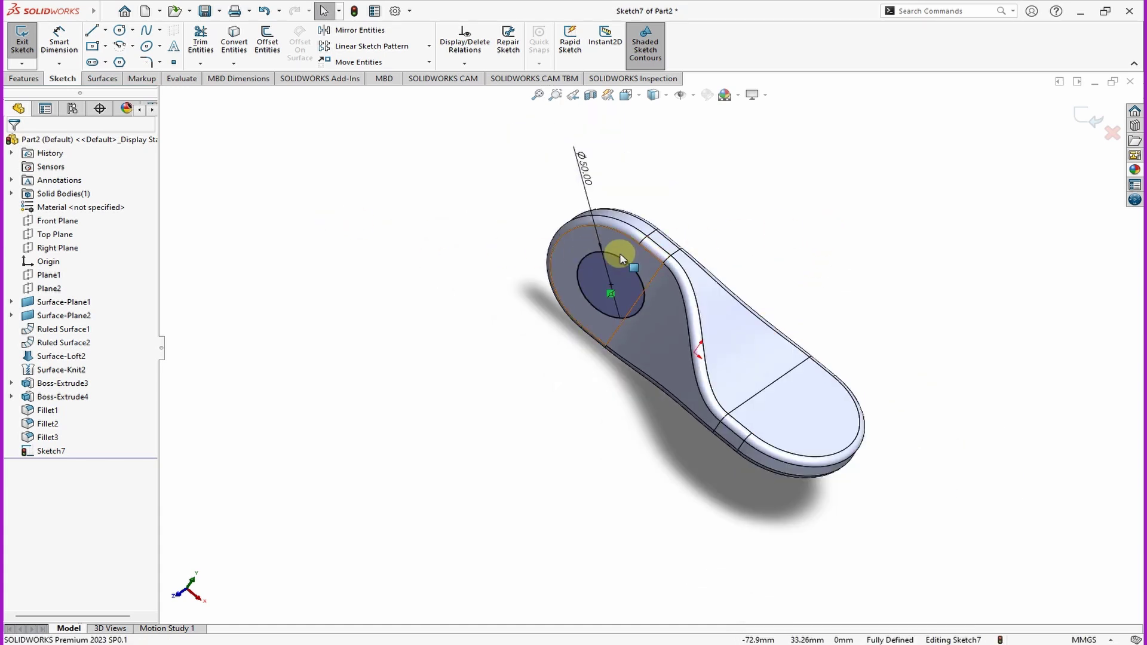
pyautogui.click(627, 269)
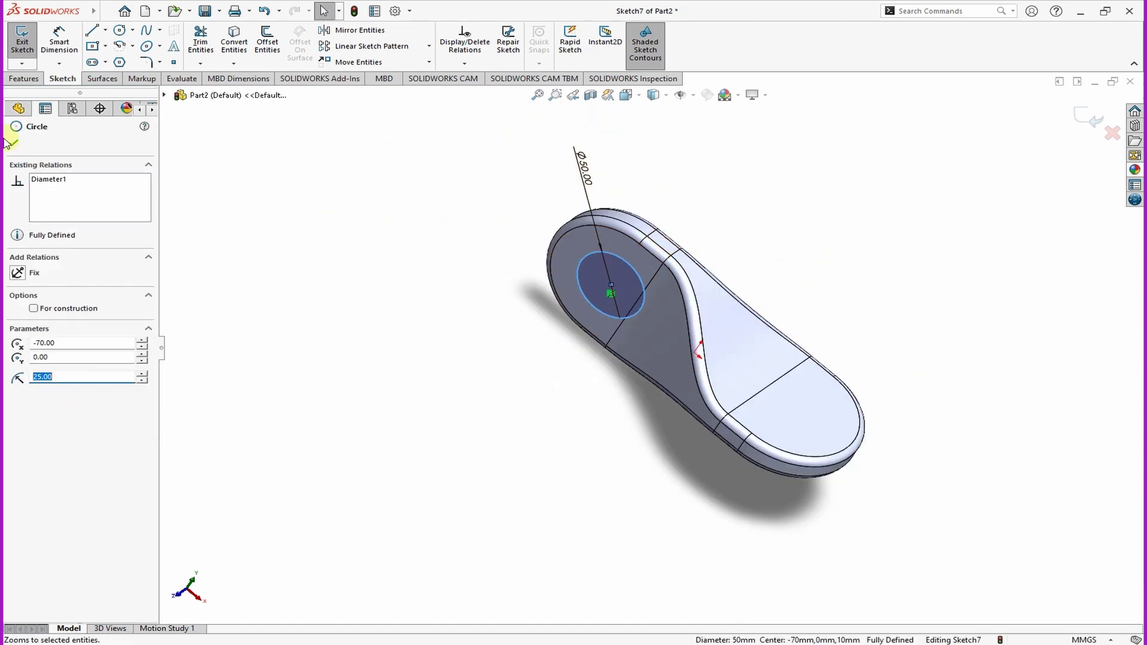
# Extruded Cut the 50 mm circle Through All - Both to make the first hole.
pyautogui.click(24, 79)
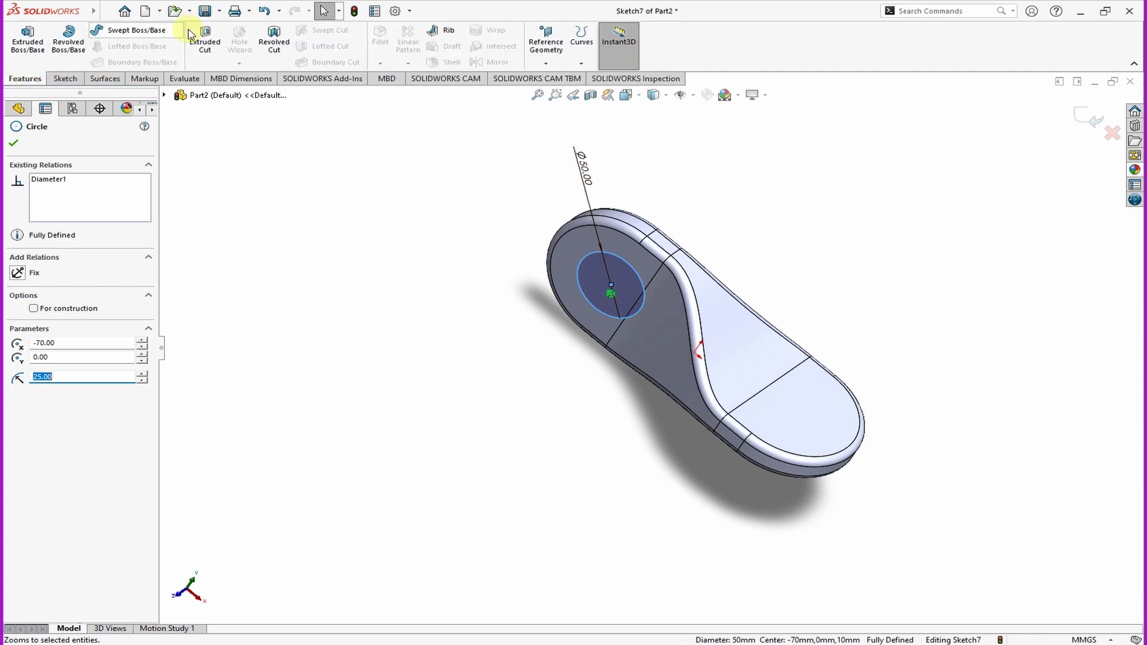
pyautogui.click(202, 42)
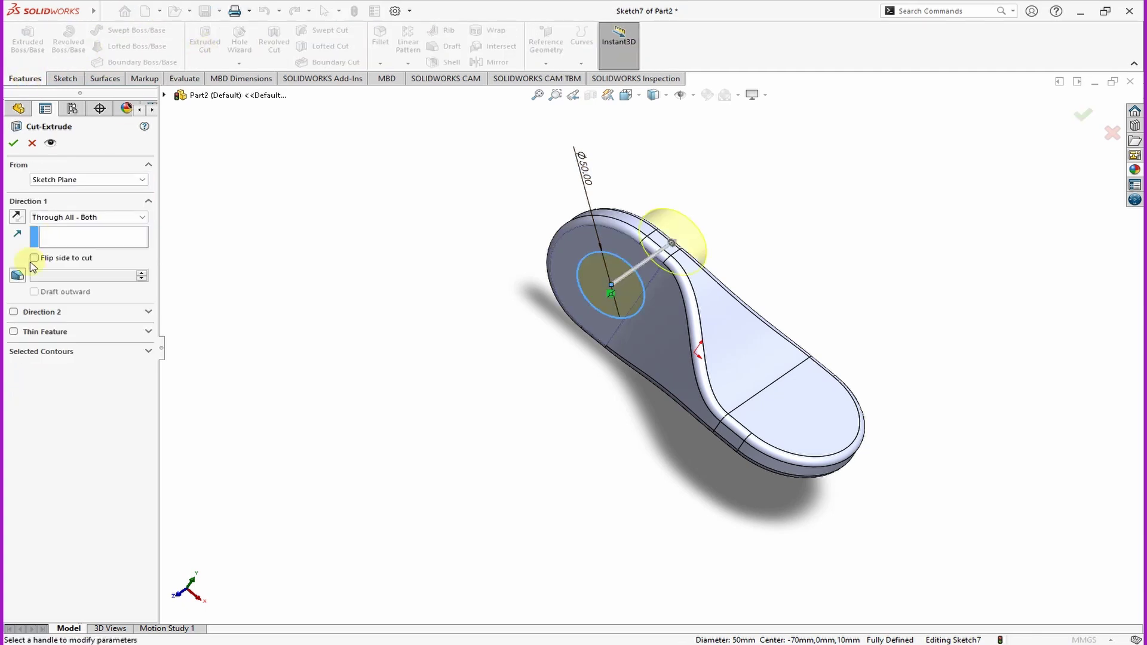
pyautogui.click(106, 219)
pyautogui.click(79, 245)
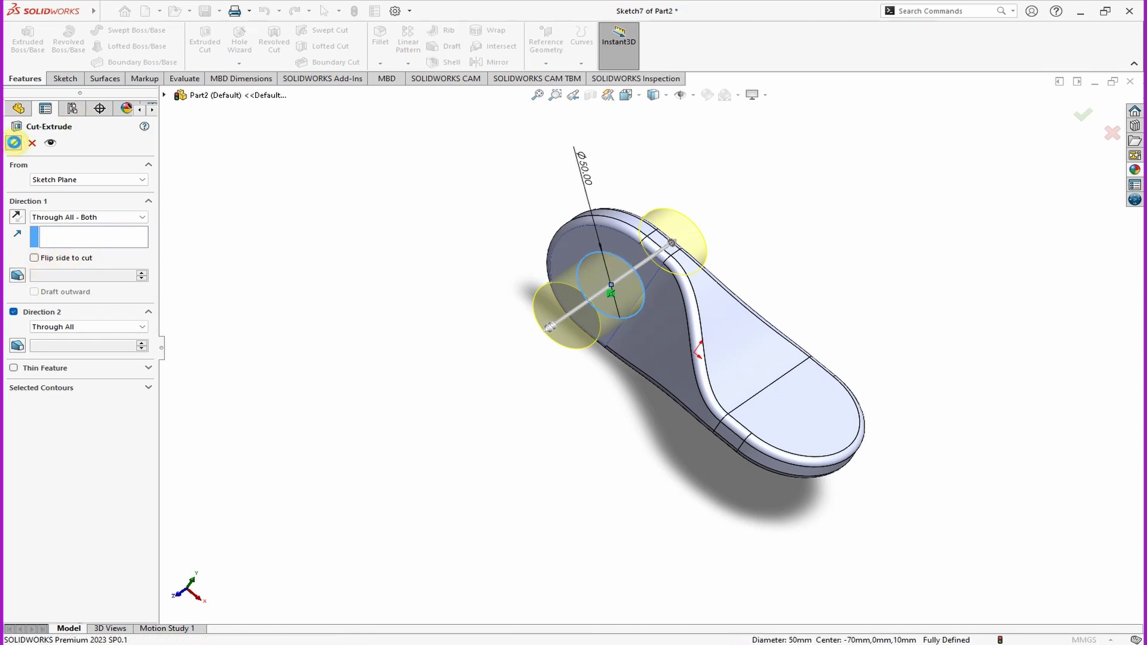
pyautogui.click(13, 143)
pyautogui.moveTo(905, 392); pyautogui.dragTo(664, 222, button='middle')
# Sketch a circle on the face at the narrow end of the paddle.
pyautogui.click(555, 347)
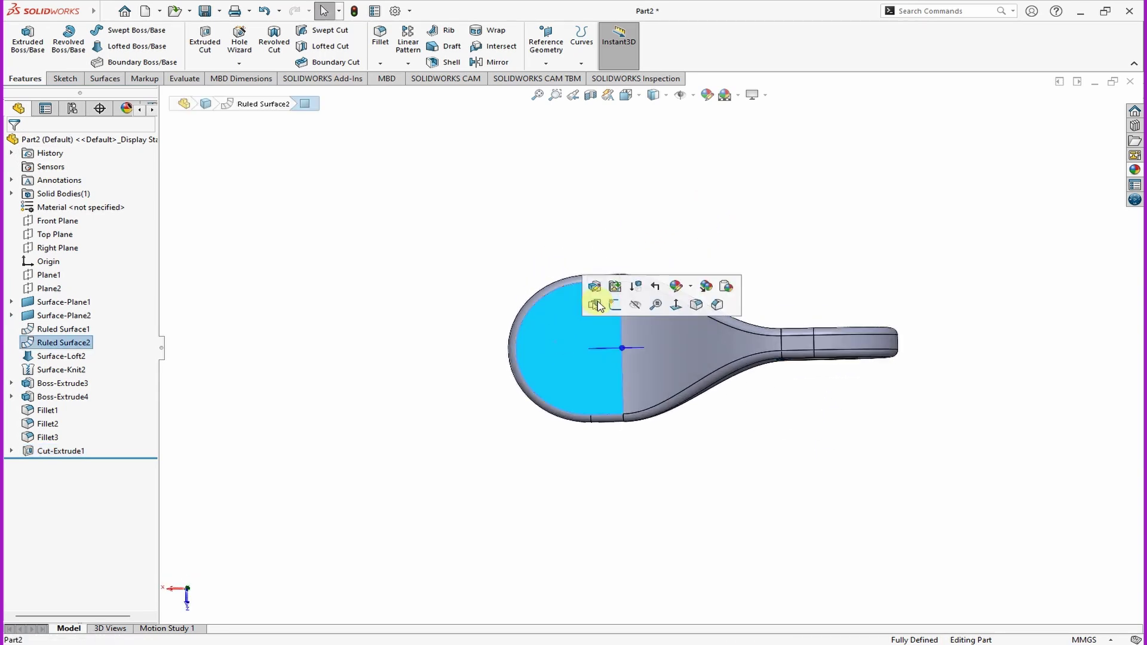
pyautogui.click(598, 300)
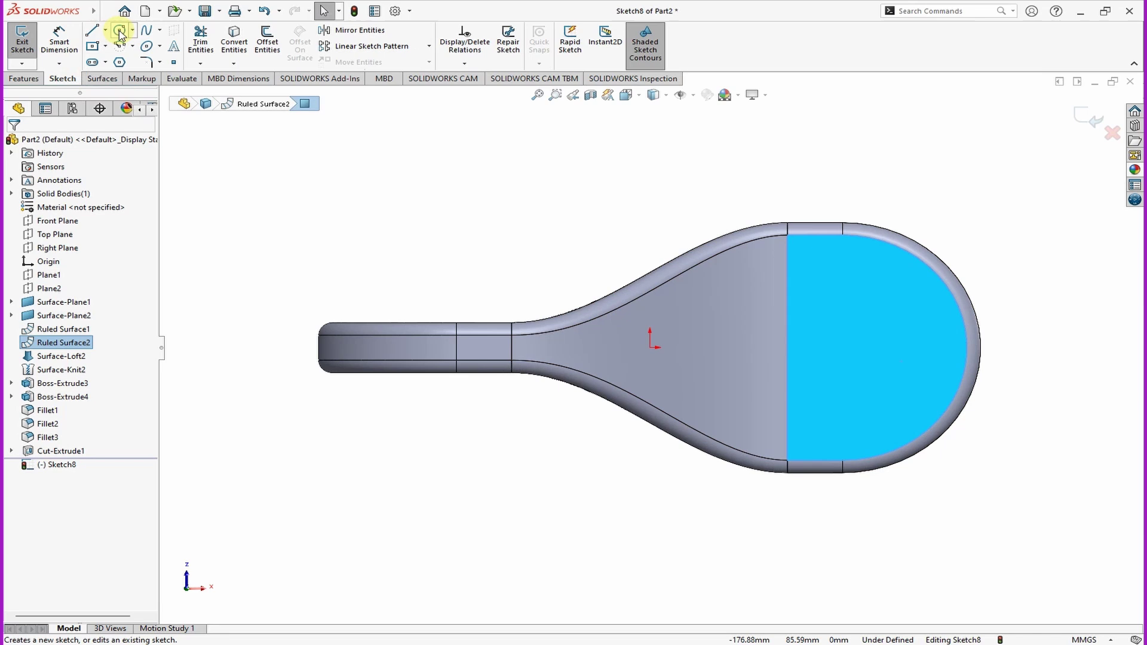
pyautogui.click(120, 32)
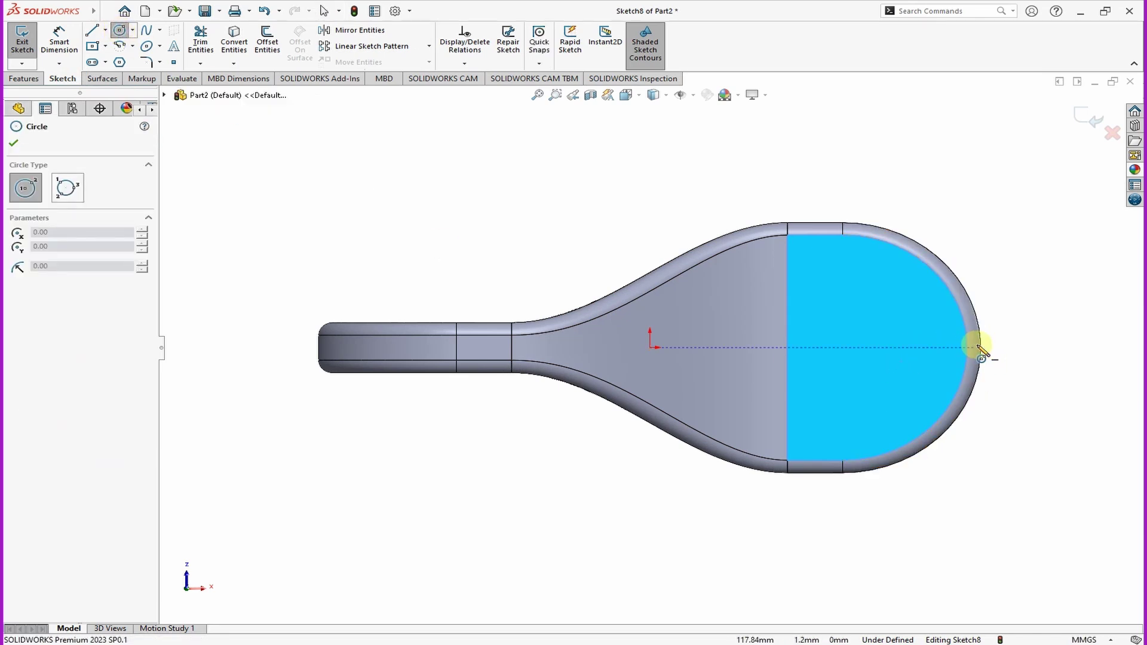
pyautogui.click(842, 347)
pyautogui.click(849, 296)
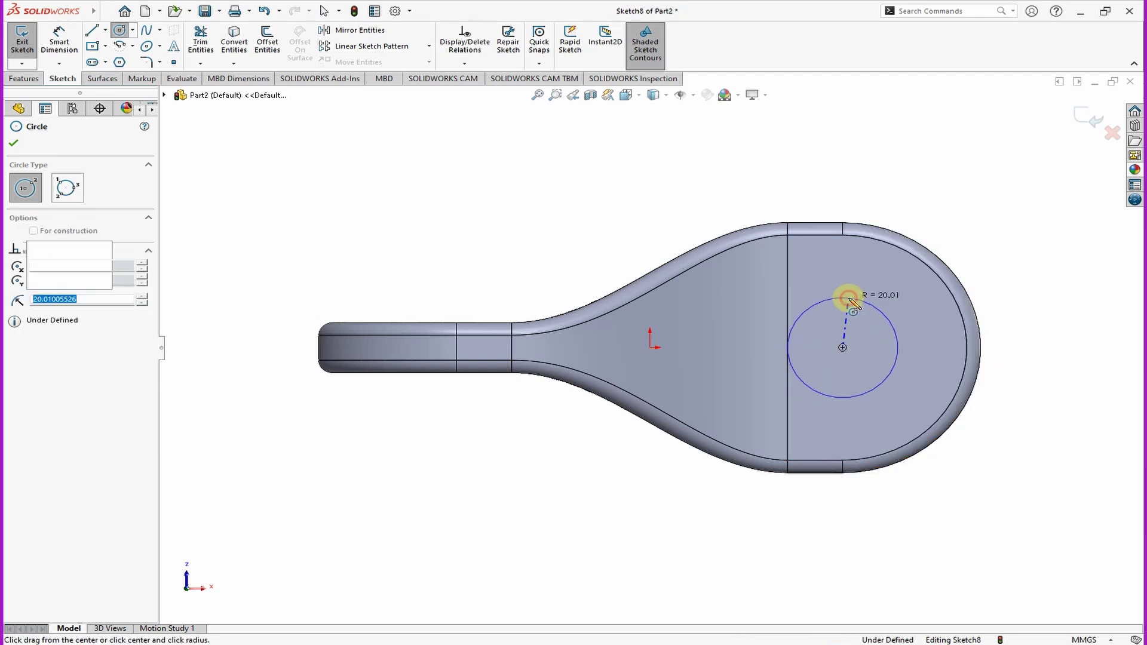
# Dimension the new circle's diameter to 50 mm.
pyautogui.rightClick(890, 132)
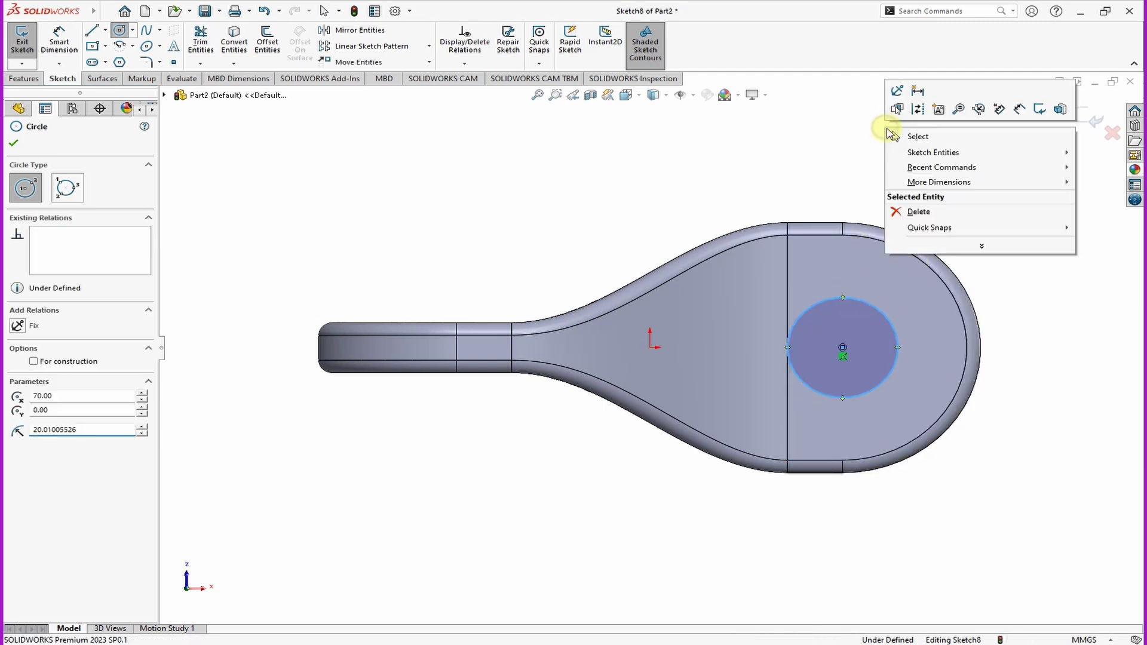
pyautogui.click(979, 112)
pyautogui.click(900, 345)
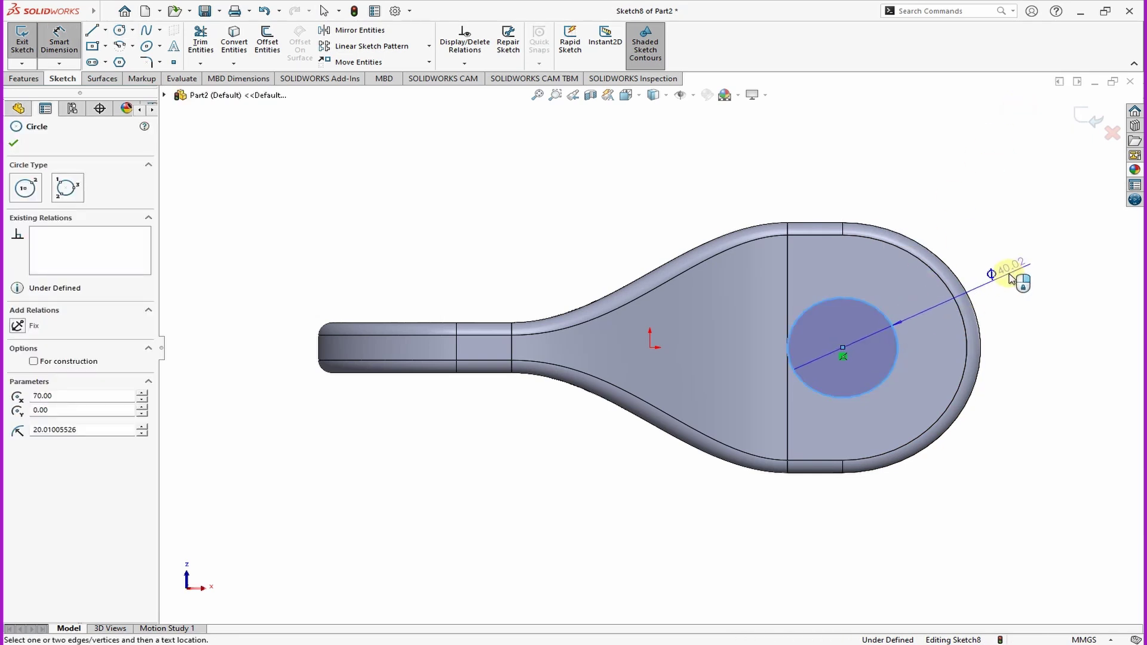
pyautogui.click(1011, 270)
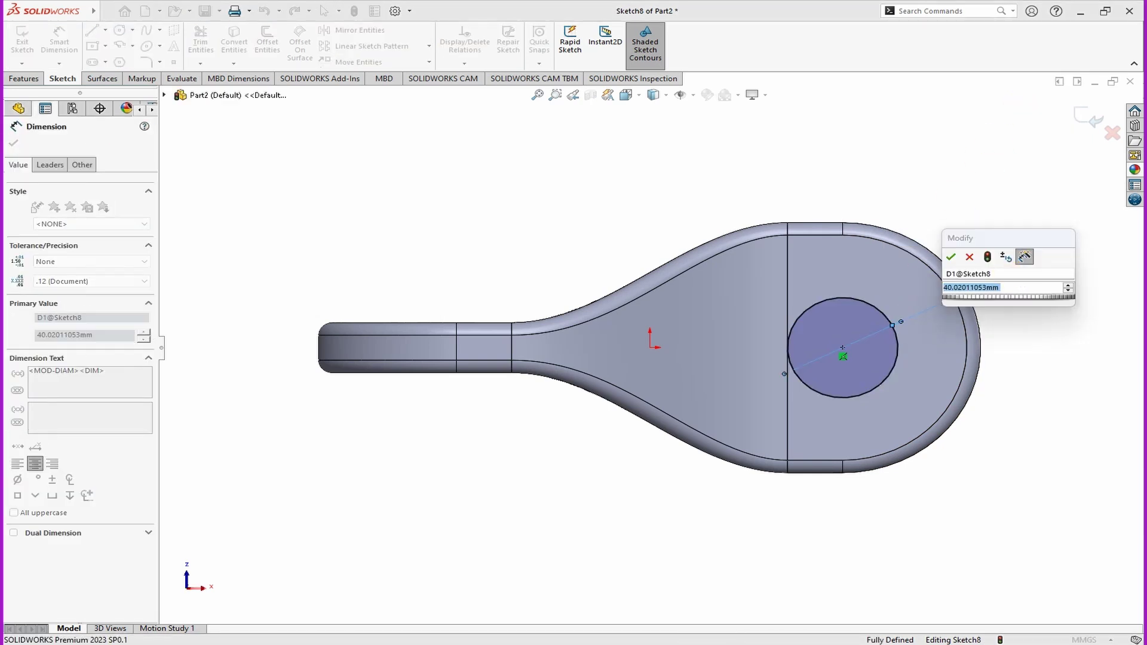
pyautogui.write('50')
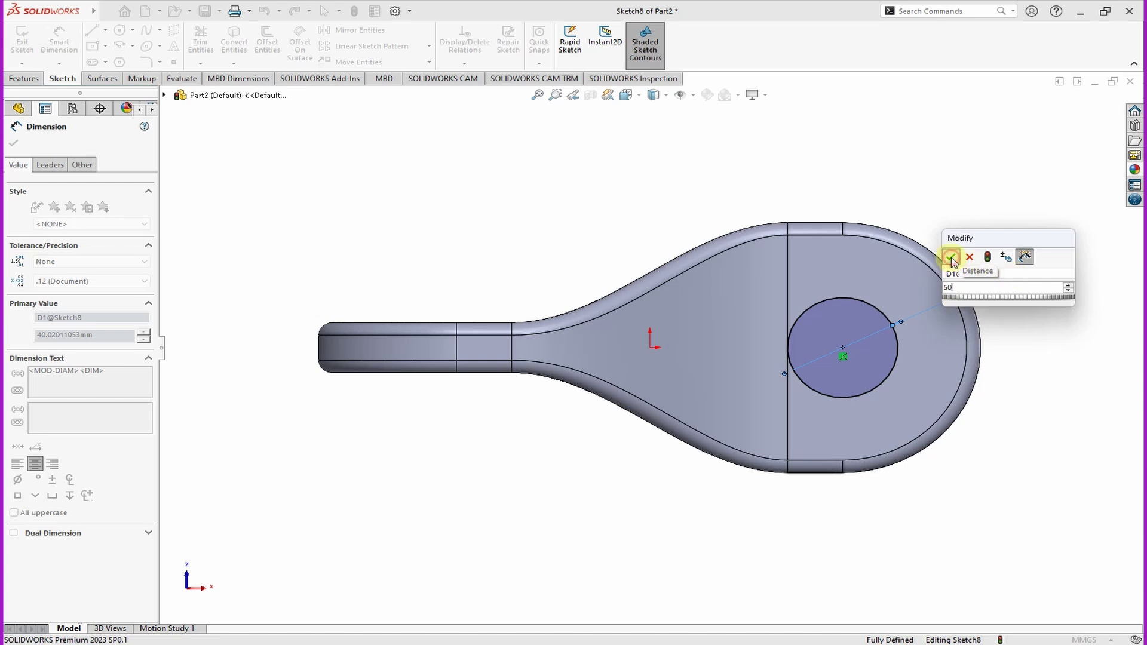
pyautogui.click(952, 258)
pyautogui.click(12, 144)
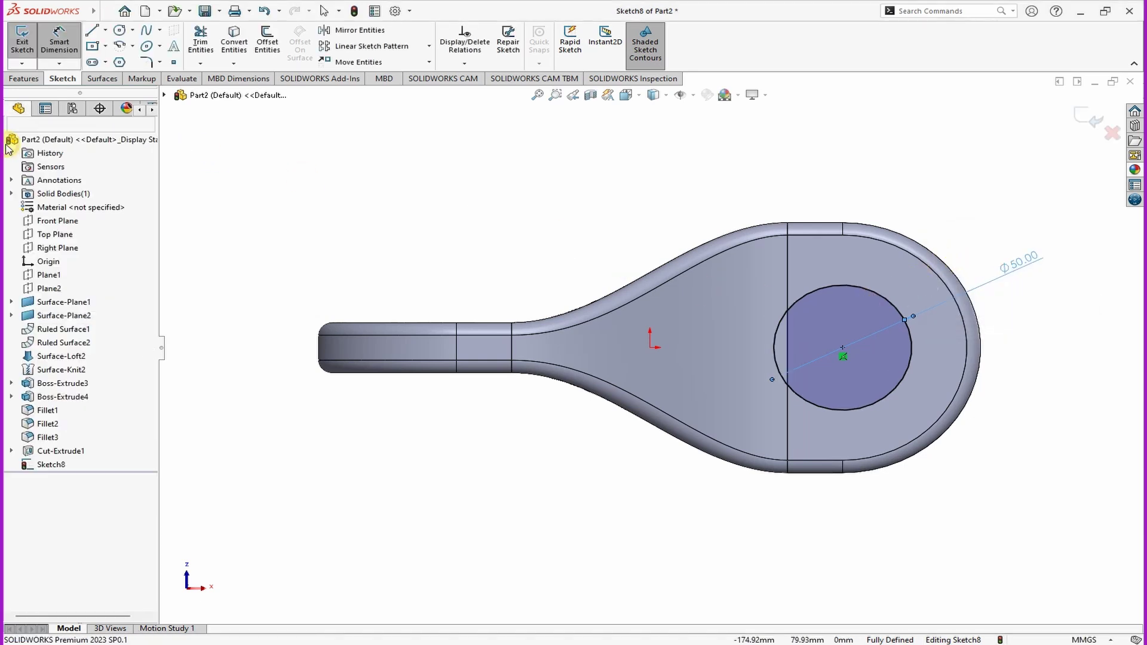
pyautogui.moveTo(981, 346); pyautogui.dragTo(1013, 366, button='middle')
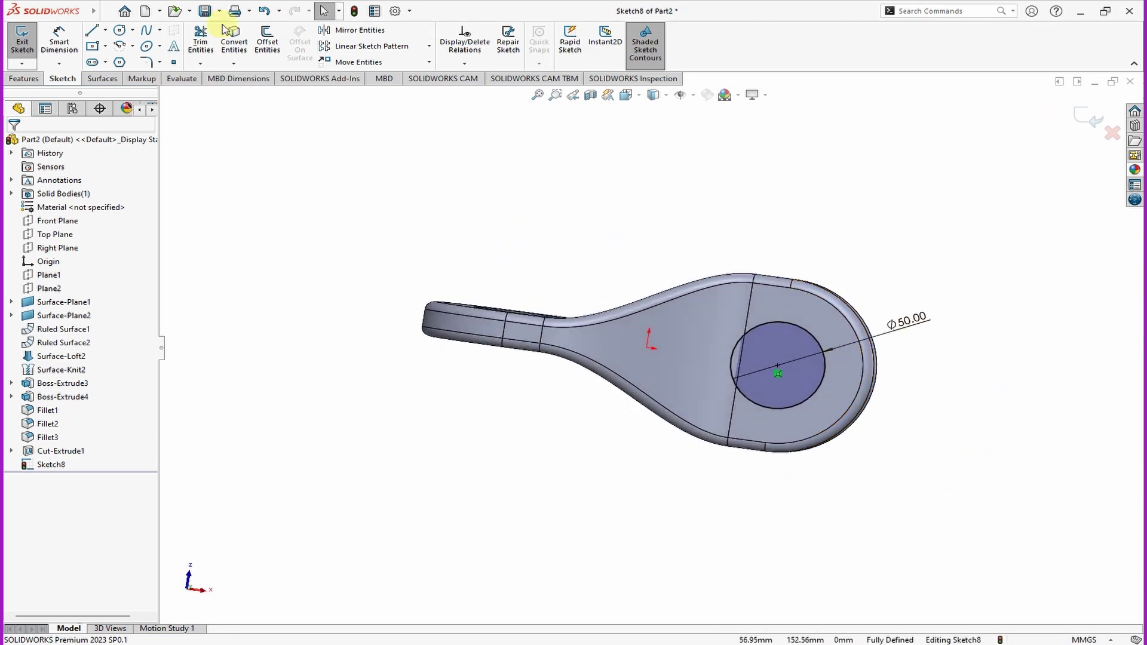
# Extruded Cut the circle Through All - Both to make the second hole.
pyautogui.click(804, 328)
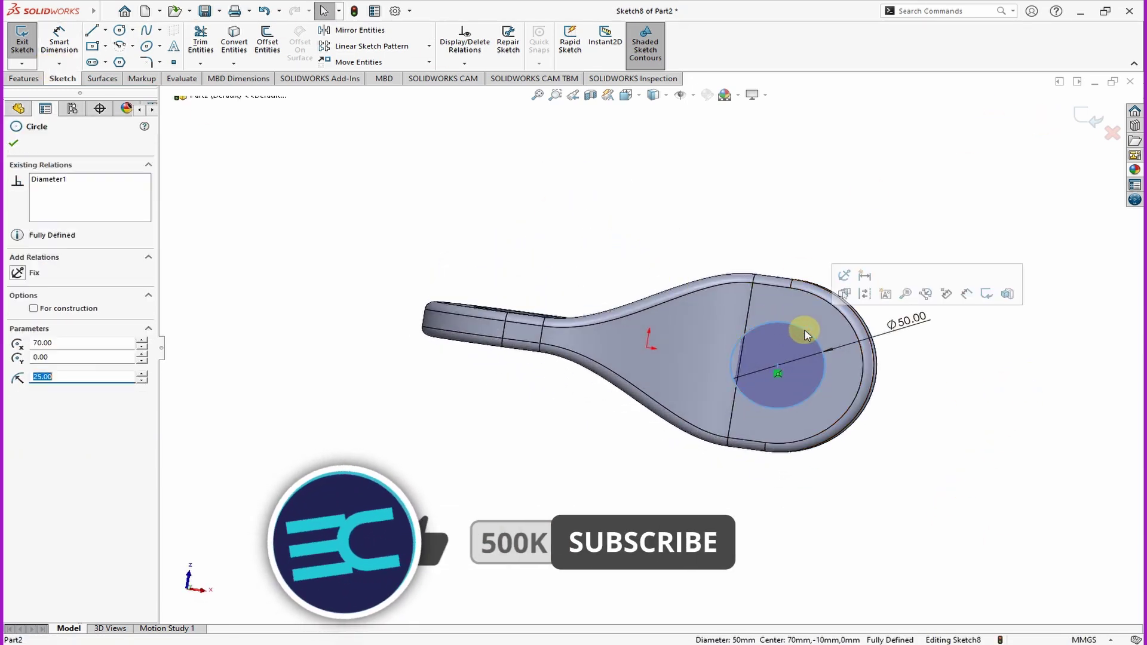
pyautogui.click(21, 51)
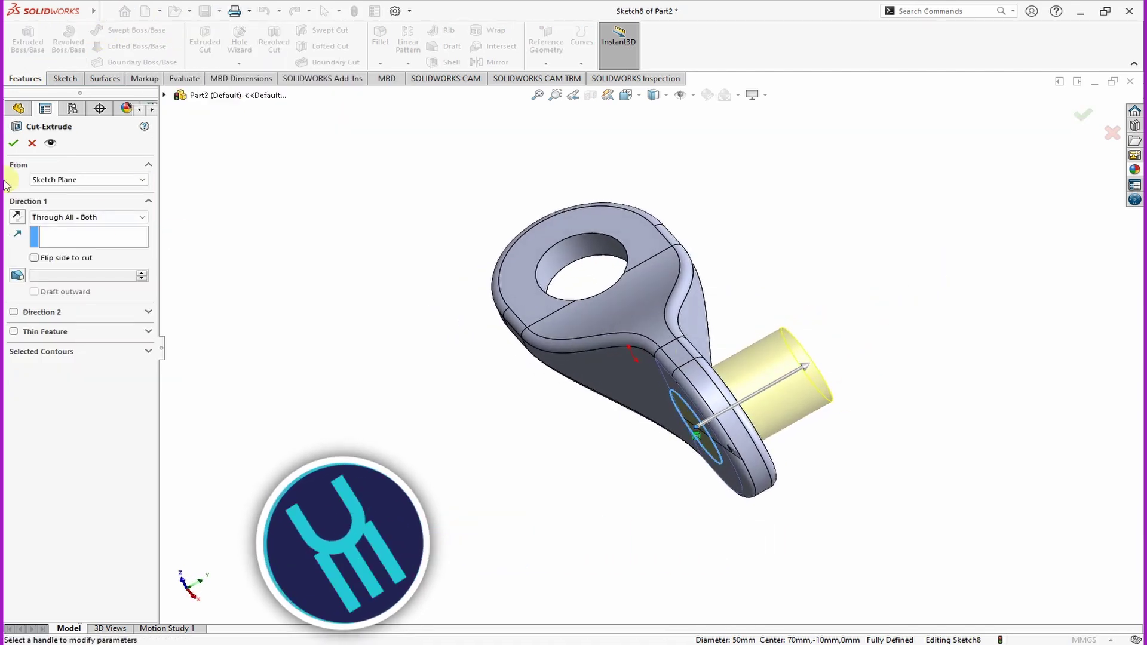
pyautogui.click(91, 217)
pyautogui.click(66, 245)
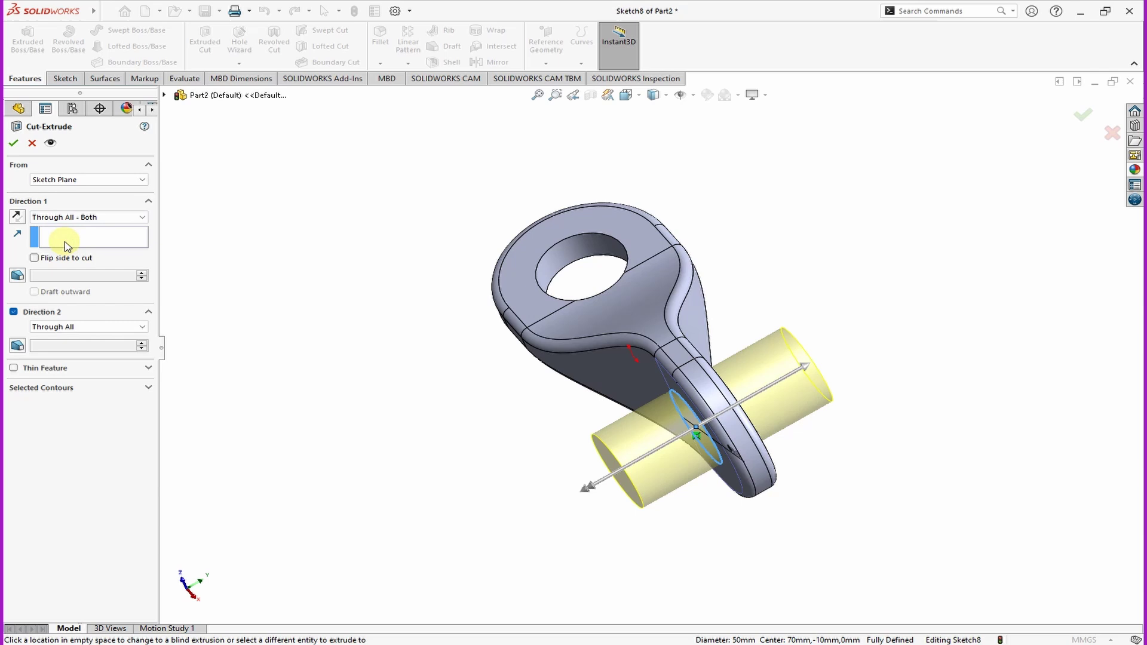
pyautogui.click(13, 143)
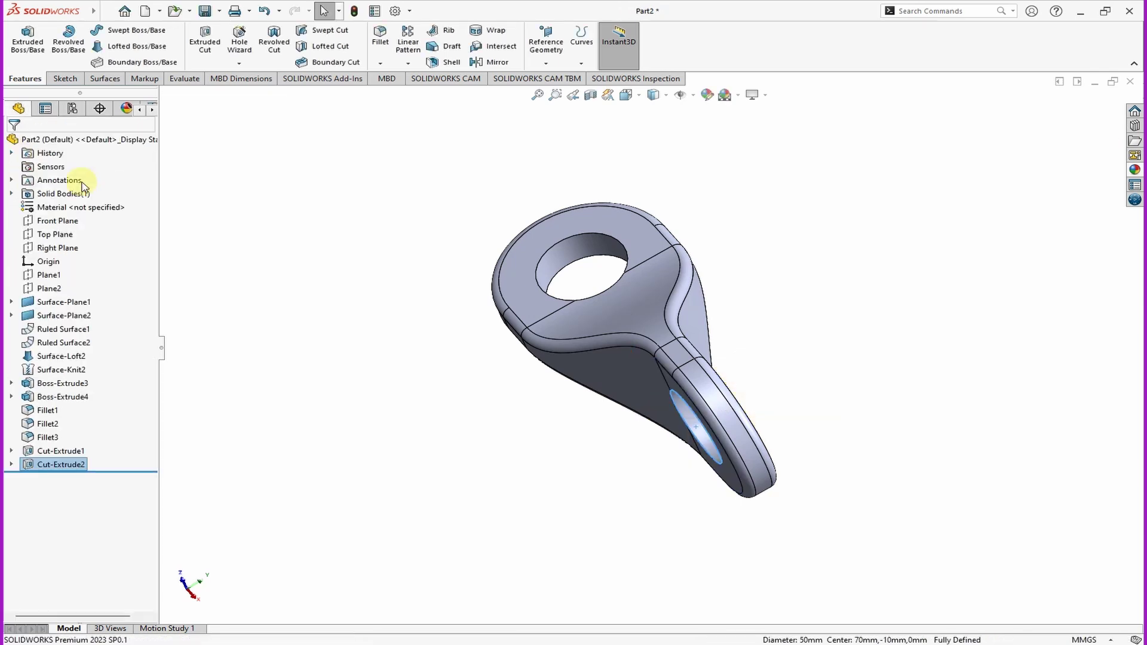
pyautogui.moveTo(862, 306); pyautogui.dragTo(946, 408, button='middle')
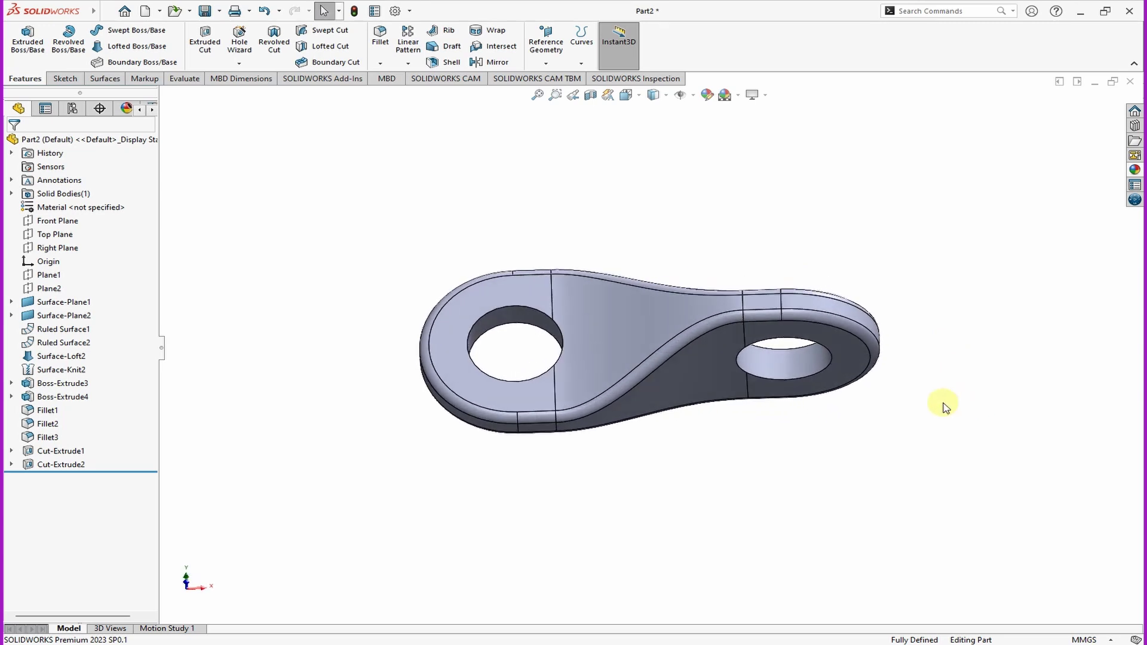
# Fillet both holes' inner faces with a 7 mm radius.
pyautogui.click(381, 34)
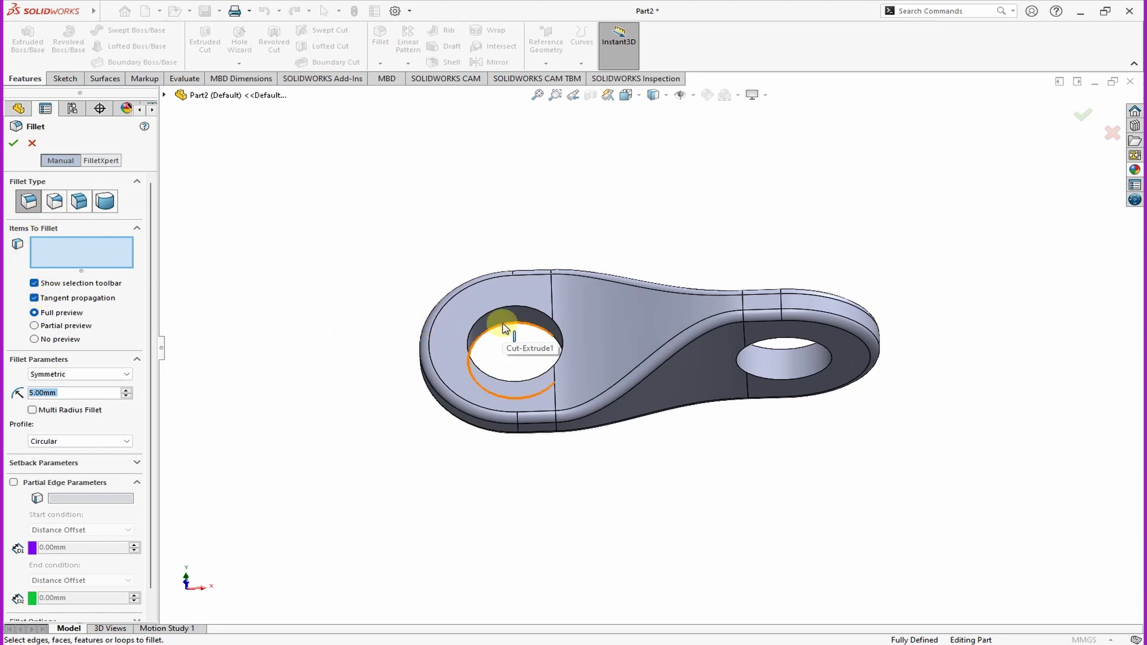
pyautogui.scroll(-2, 505, 329)
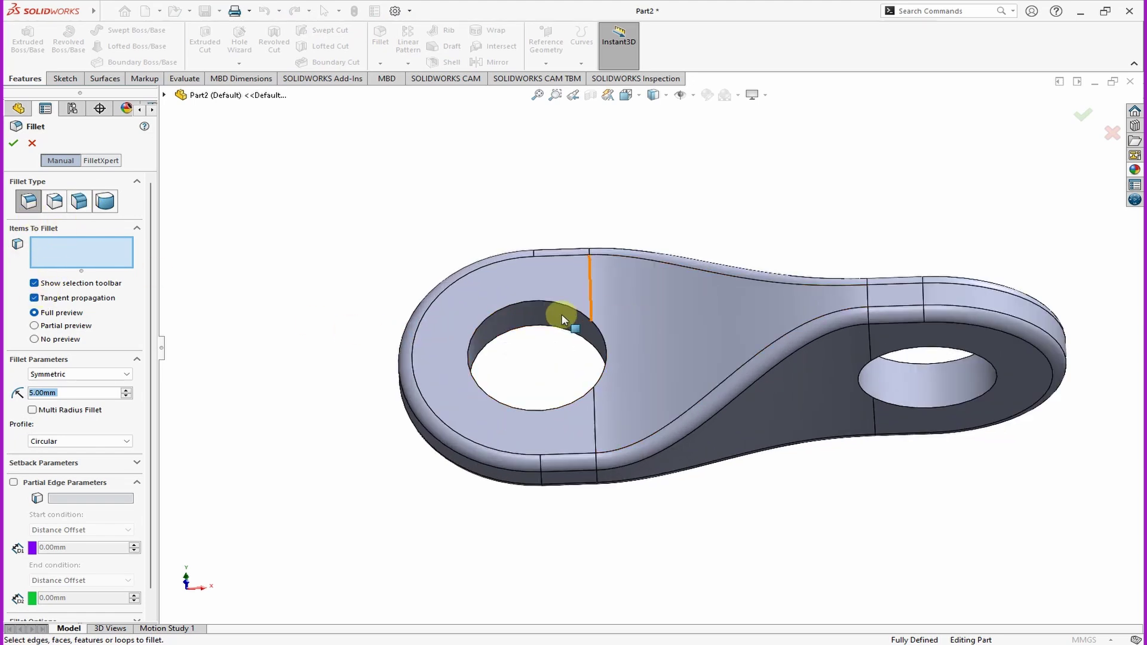
pyautogui.click(527, 315)
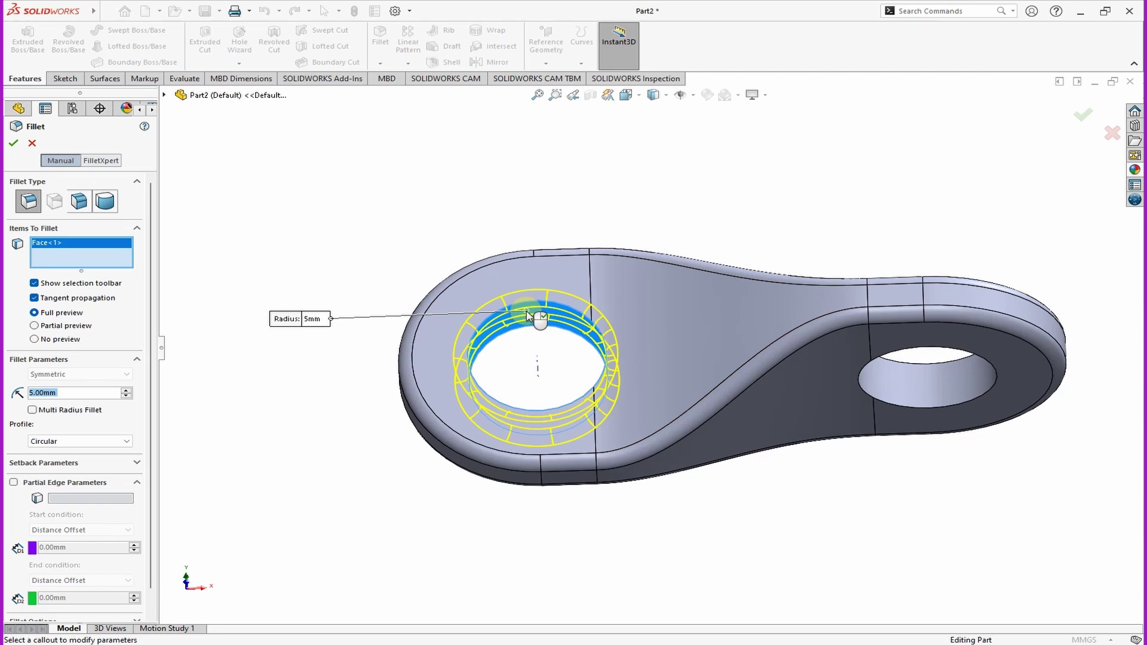
pyautogui.click(930, 390)
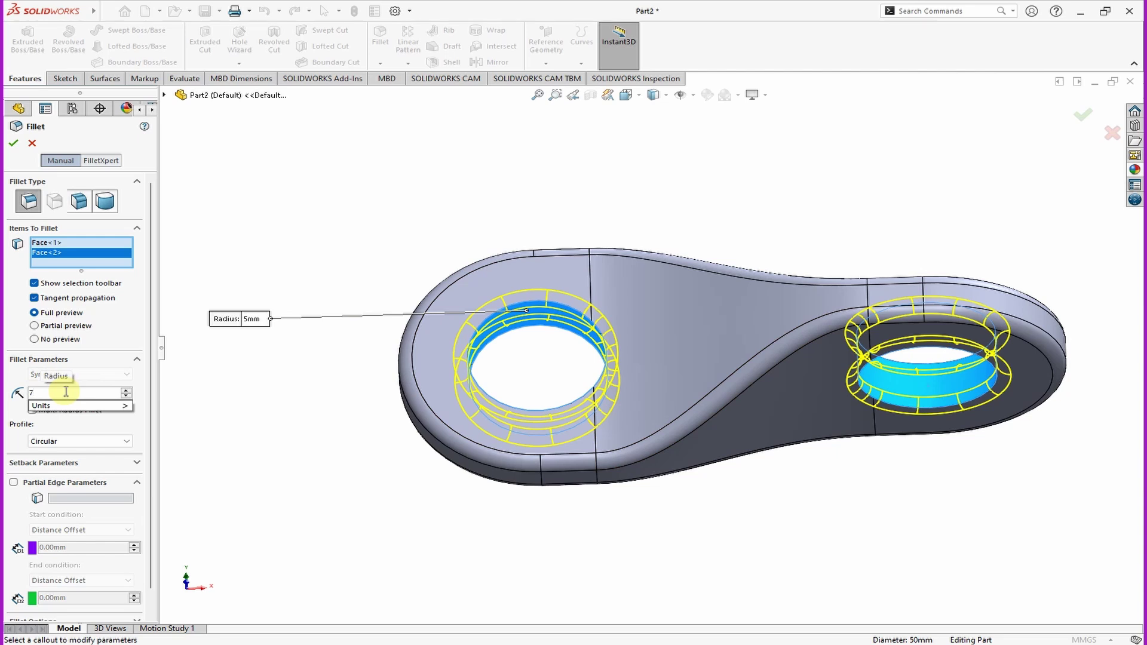
pyautogui.moveTo(62, 407)
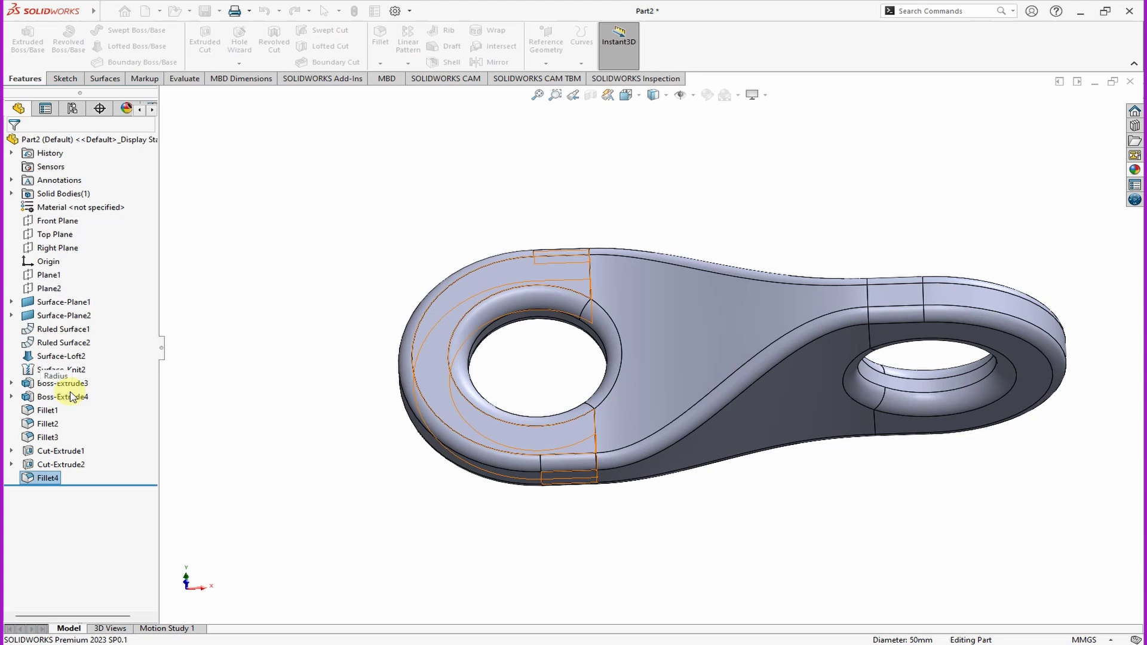
# Switch the display style to Shaded without edge lines.
pyautogui.press('z')
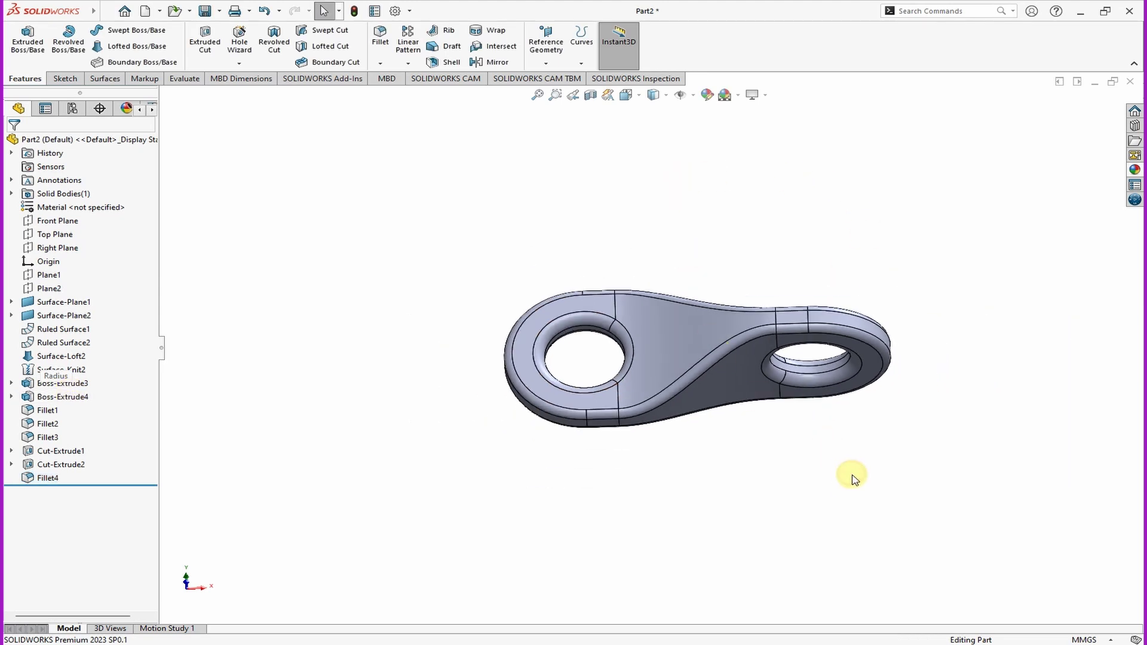
pyautogui.moveTo(853, 479); pyautogui.dragTo(733, 360, button='middle')
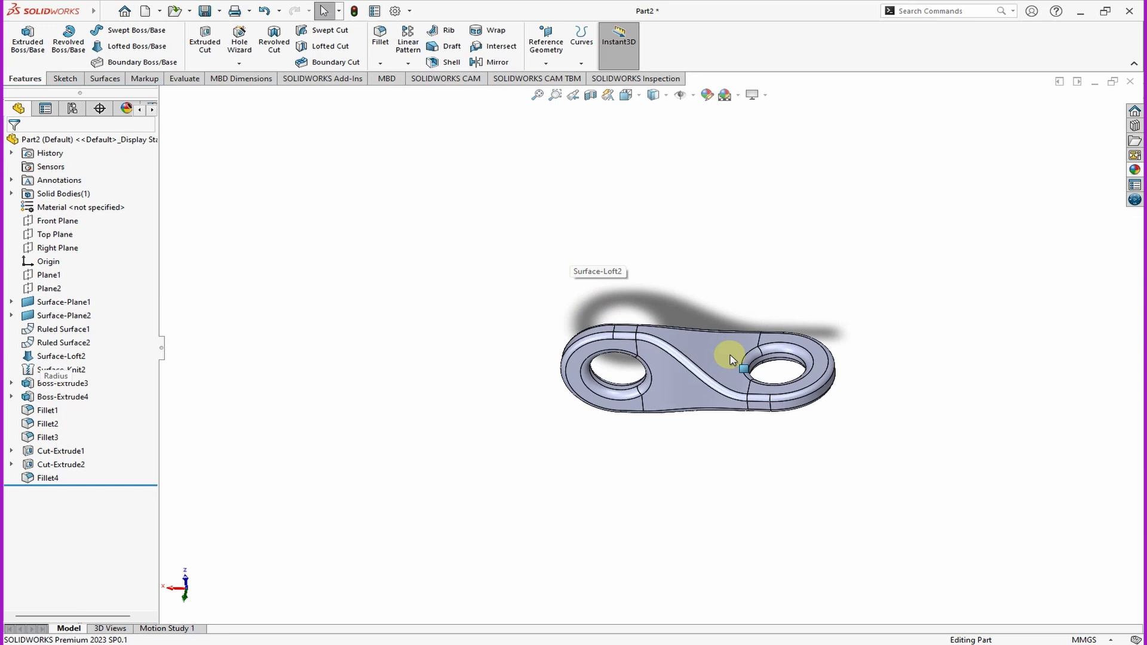
pyautogui.moveTo(774, 256); pyautogui.dragTo(793, 458, button='middle')
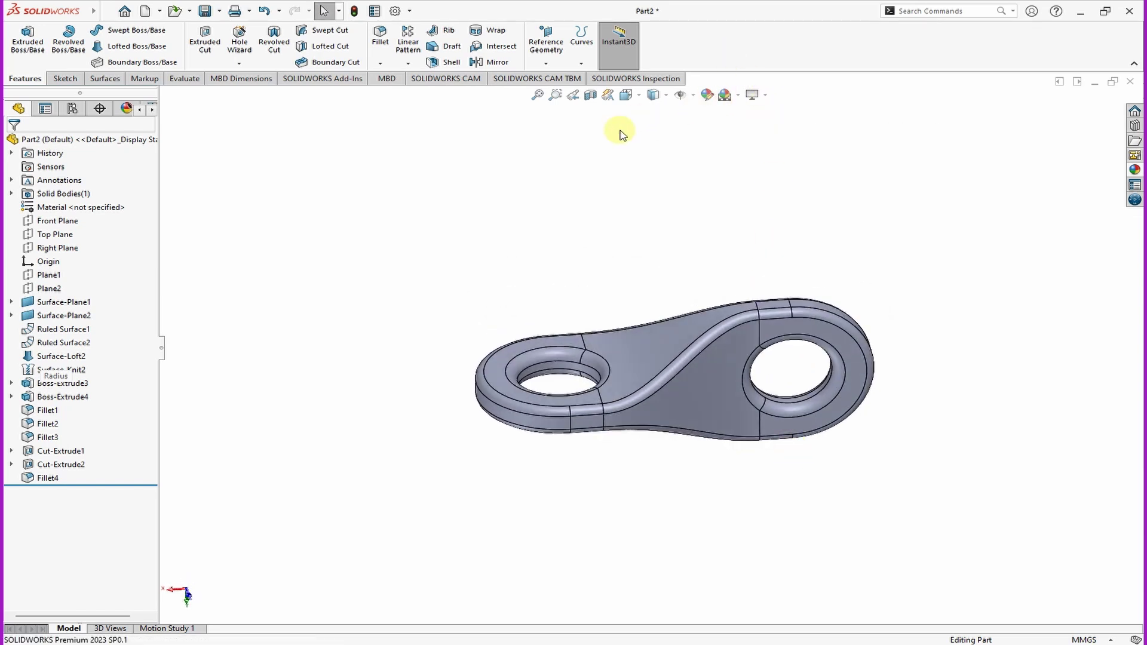
pyautogui.scroll(3, 784, 471)
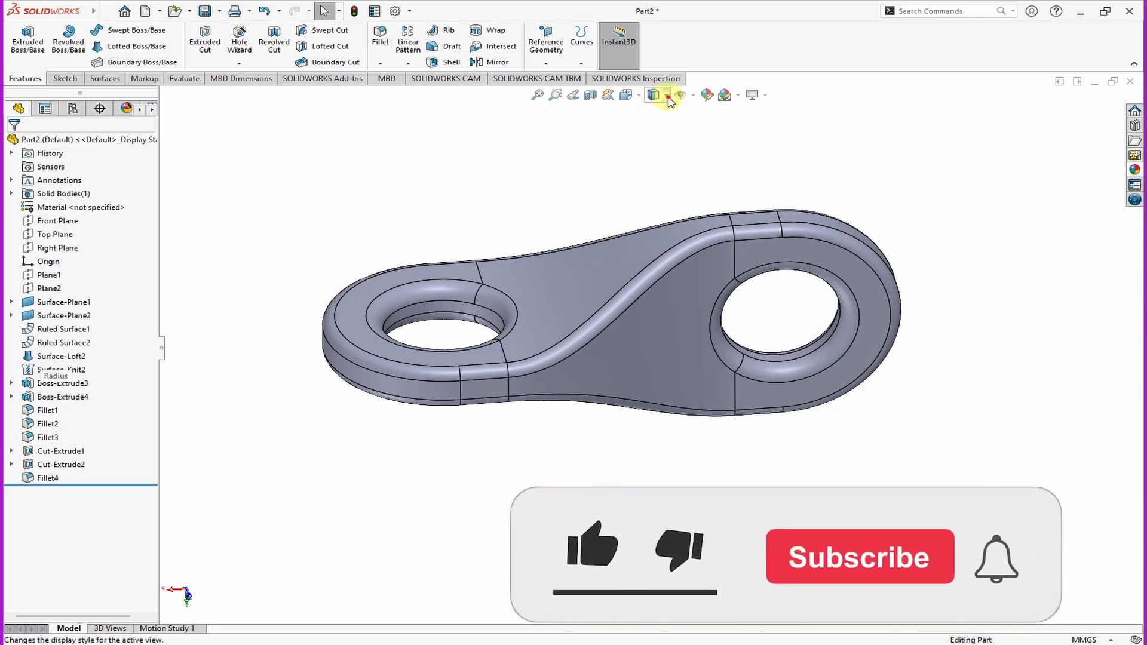
pyautogui.click(656, 131)
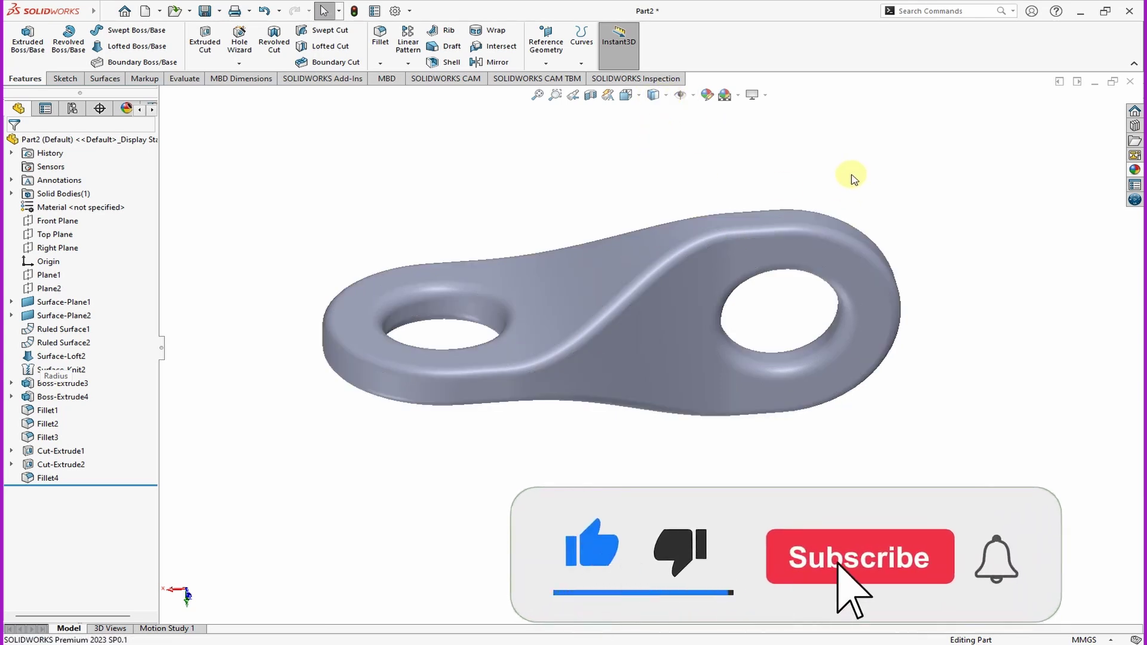
pyautogui.moveTo(853, 174); pyautogui.dragTo(1137, 149, button='middle')
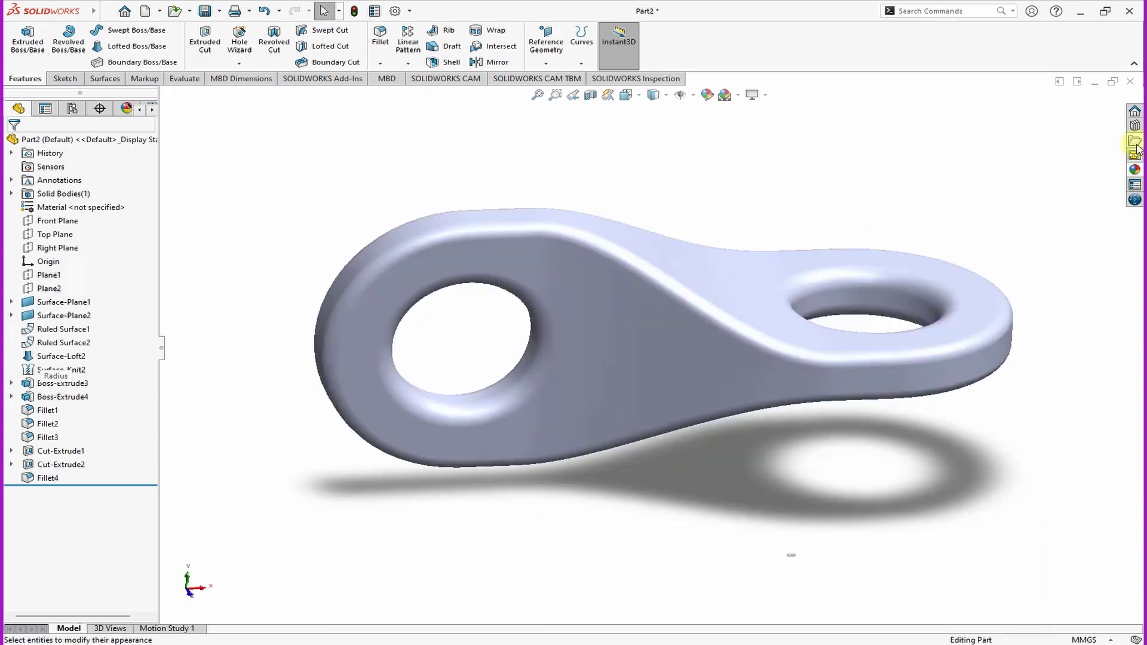
# Apply the Basic Scenes 'Backdrop - Studio Room 2' scene to the view.
pyautogui.click(1135, 170)
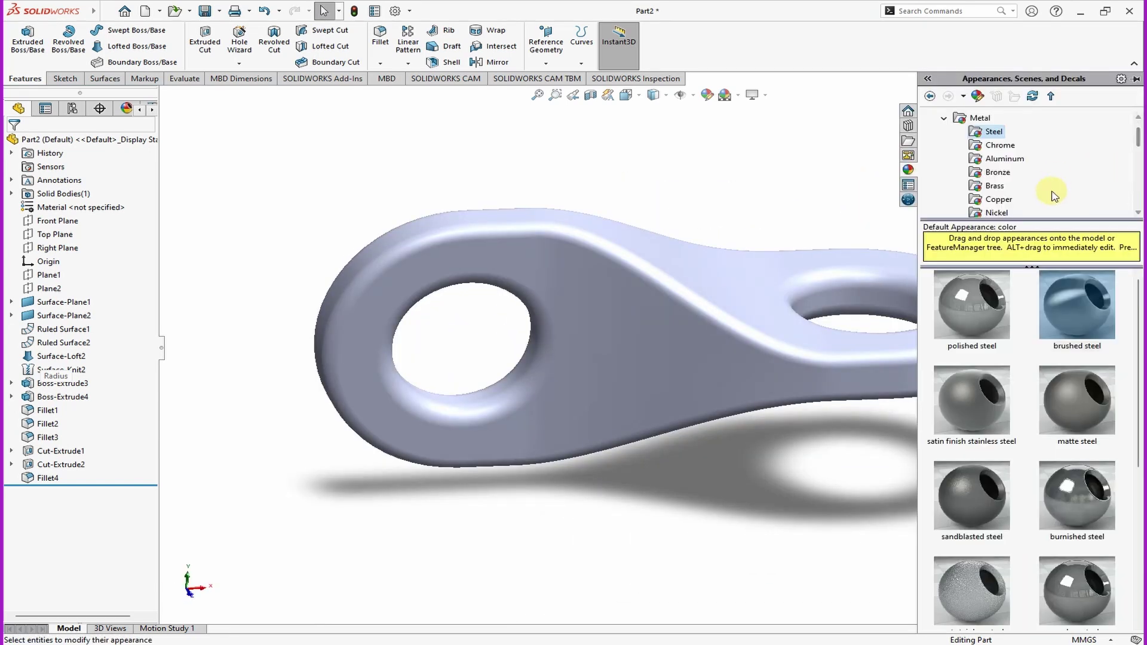
pyautogui.click(944, 119)
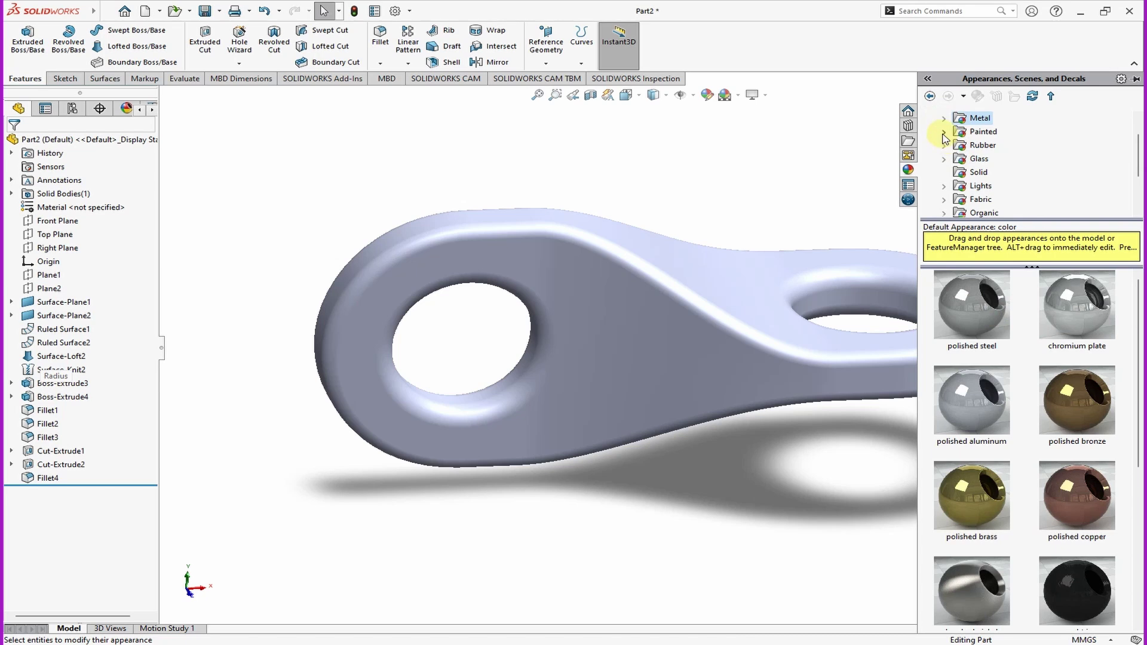
pyautogui.click(929, 119)
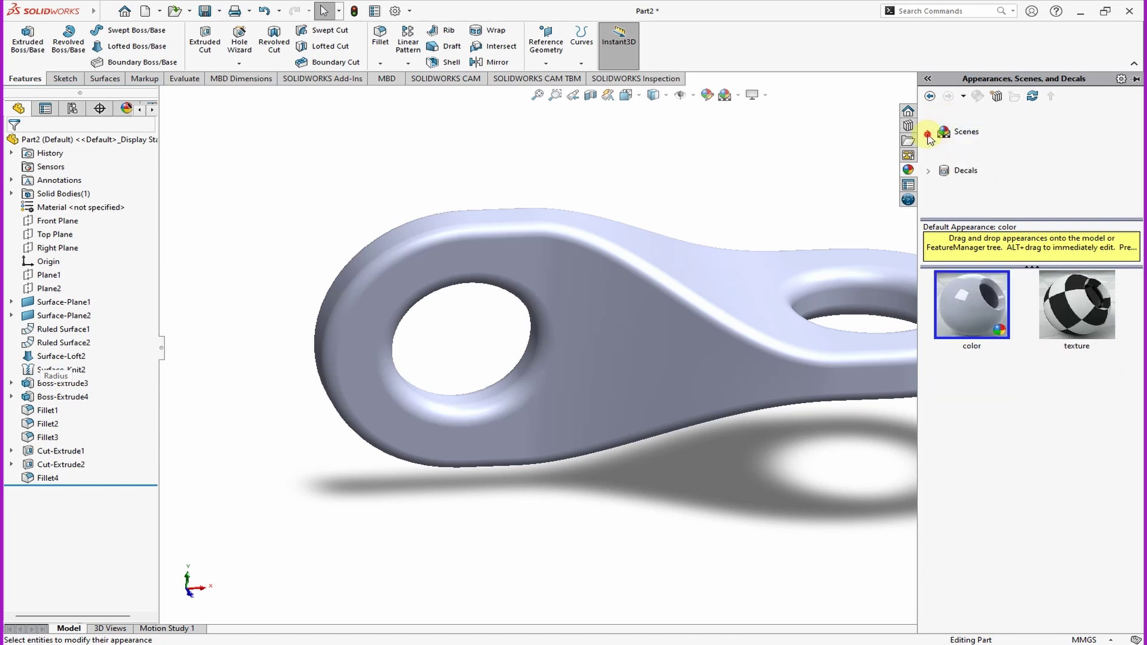
pyautogui.click(928, 133)
pyautogui.click(990, 150)
pyautogui.scroll(-5, 1012, 418)
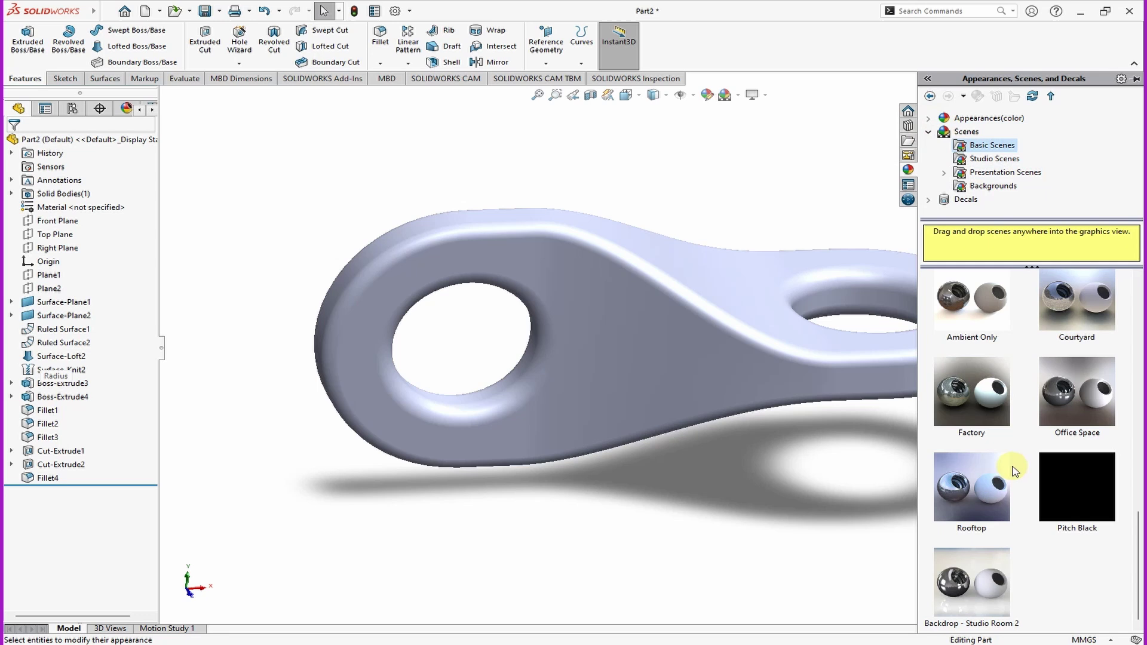
pyautogui.click(968, 584)
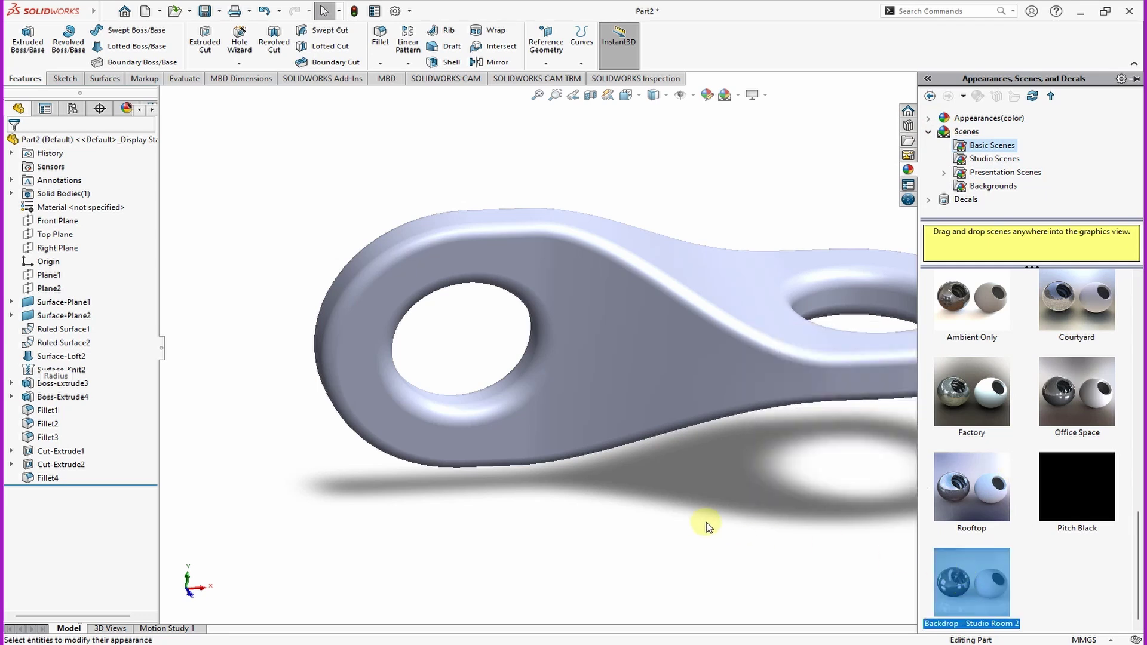
pyautogui.moveTo(969, 562); pyautogui.dragTo(729, 474)
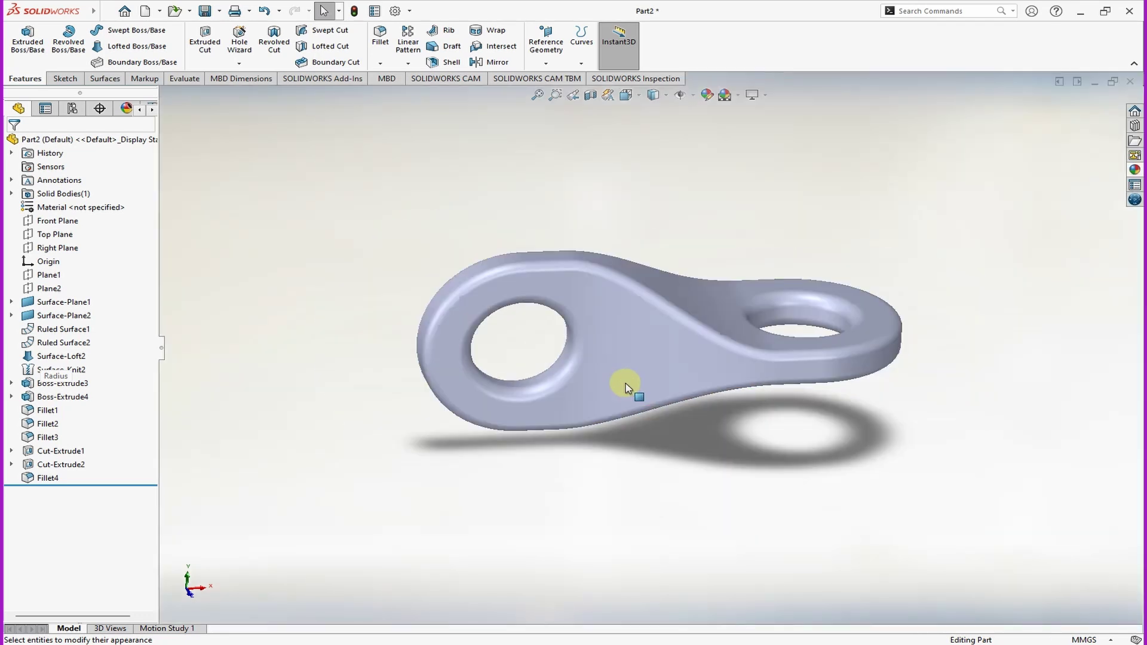
pyautogui.moveTo(600, 342); pyautogui.dragTo(711, 345, button='middle')
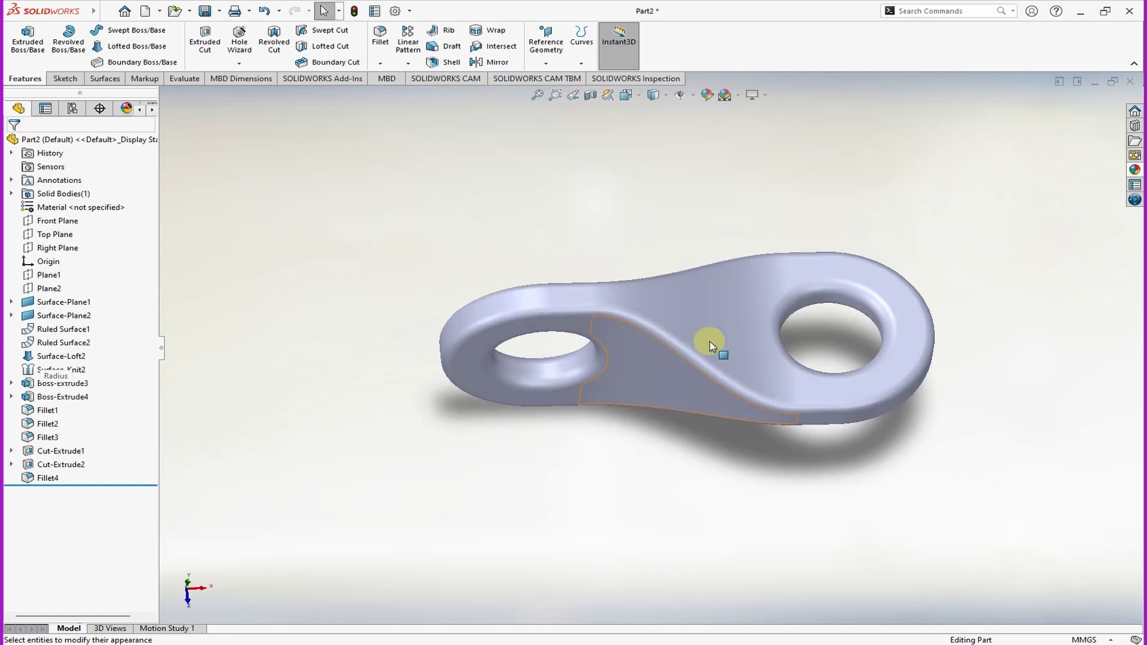
# Apply the Metal > Steel brushed steel appearance to the whole Part2.
pyautogui.click(1134, 172)
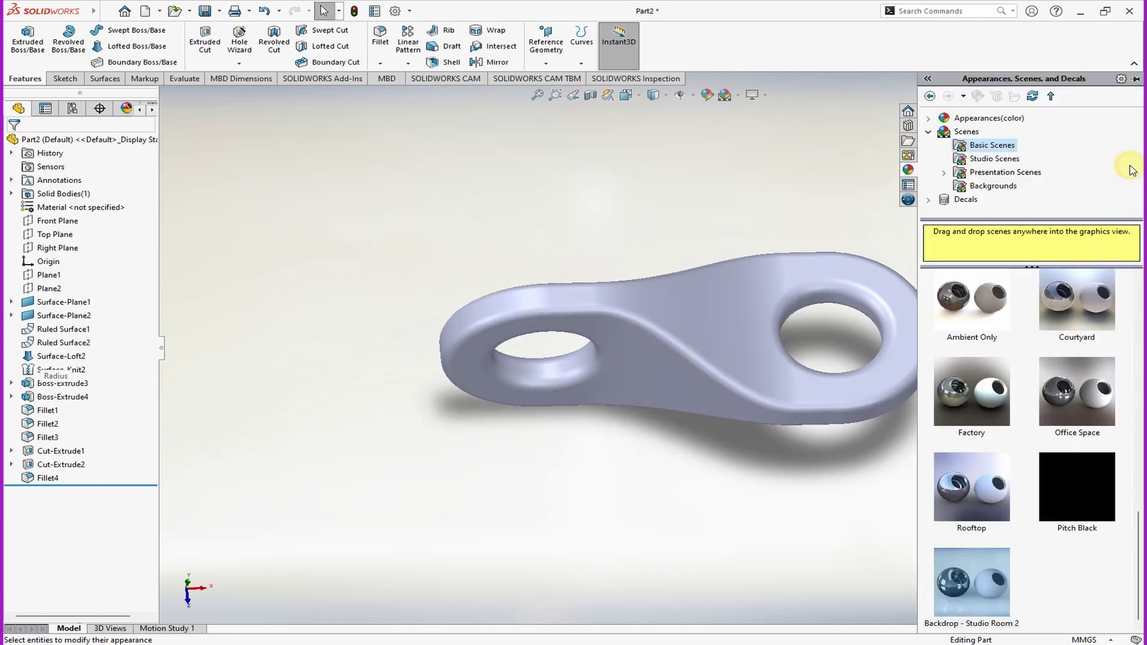
pyautogui.click(930, 130)
pyautogui.click(928, 118)
pyautogui.doubleClick(962, 145)
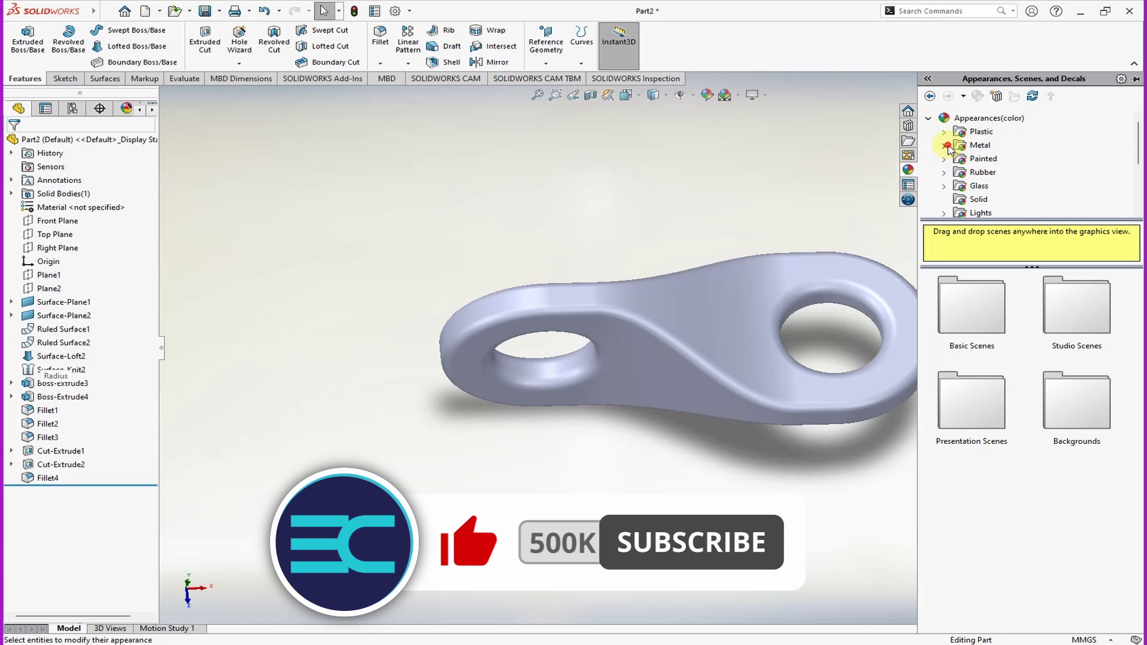
pyautogui.click(994, 133)
pyautogui.moveTo(1079, 311)
pyautogui.mouseDown()
pyautogui.moveTo(747, 332)
pyautogui.moveTo(771, 328)
pyautogui.mouseUp()
pyautogui.click(788, 329)
pyautogui.click(1135, 169)
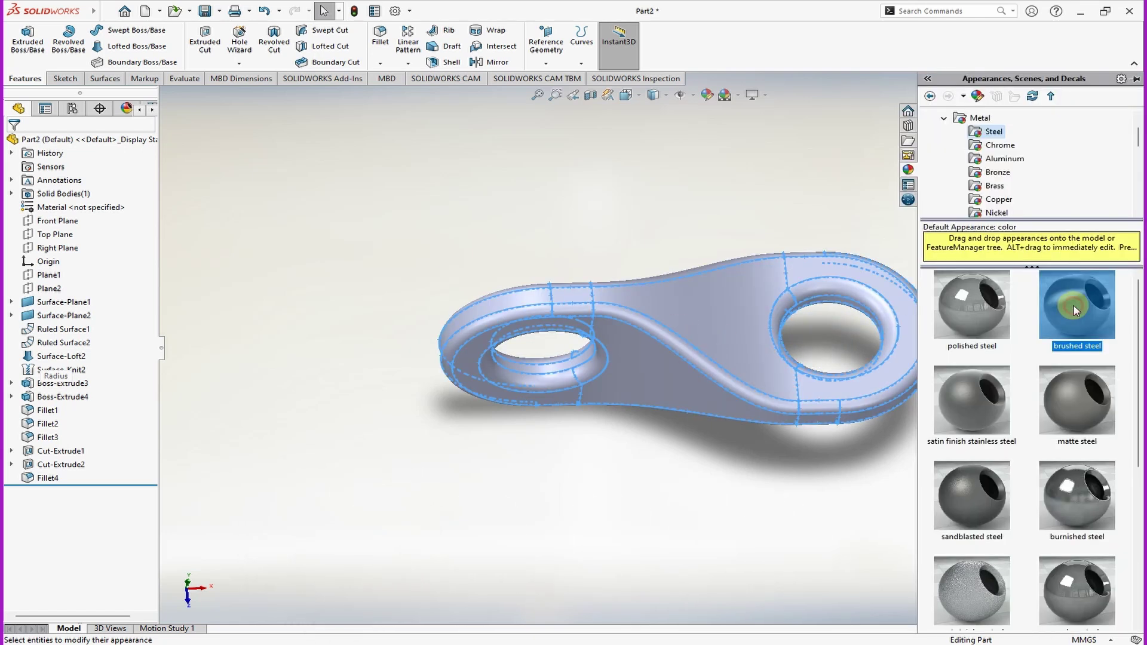
pyautogui.moveTo(1078, 308)
pyautogui.mouseDown()
pyautogui.moveTo(866, 333)
pyautogui.moveTo(715, 332)
pyautogui.mouseUp()
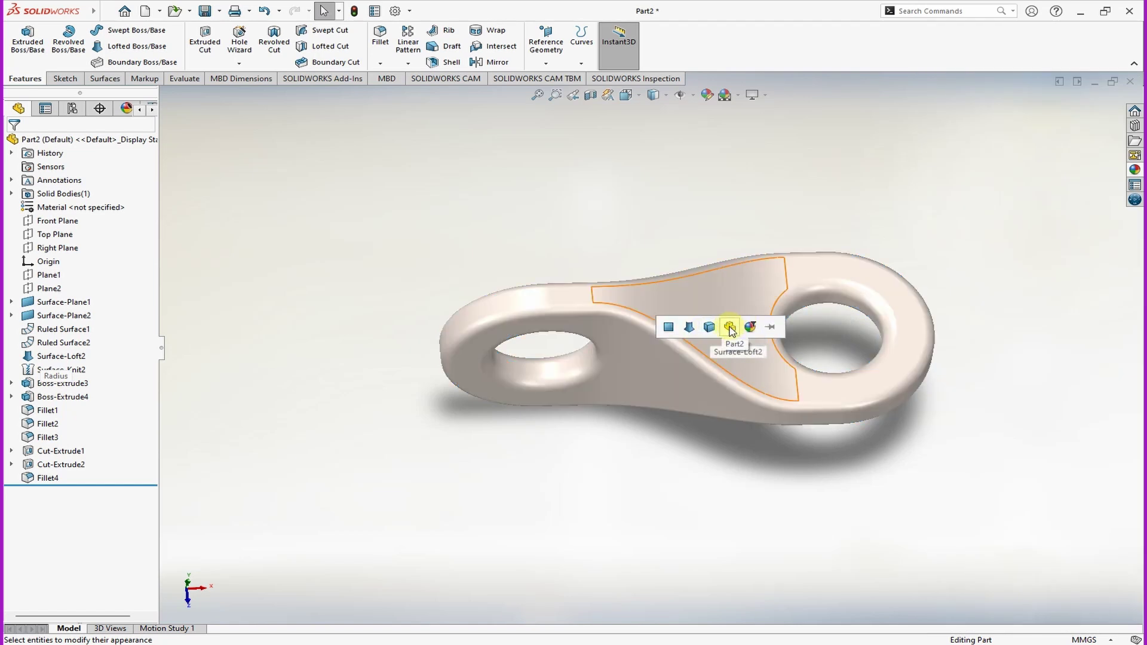
pyautogui.click(731, 328)
# Fit the part in view and turn on RealView Graphics from View Settings.
pyautogui.press('f')
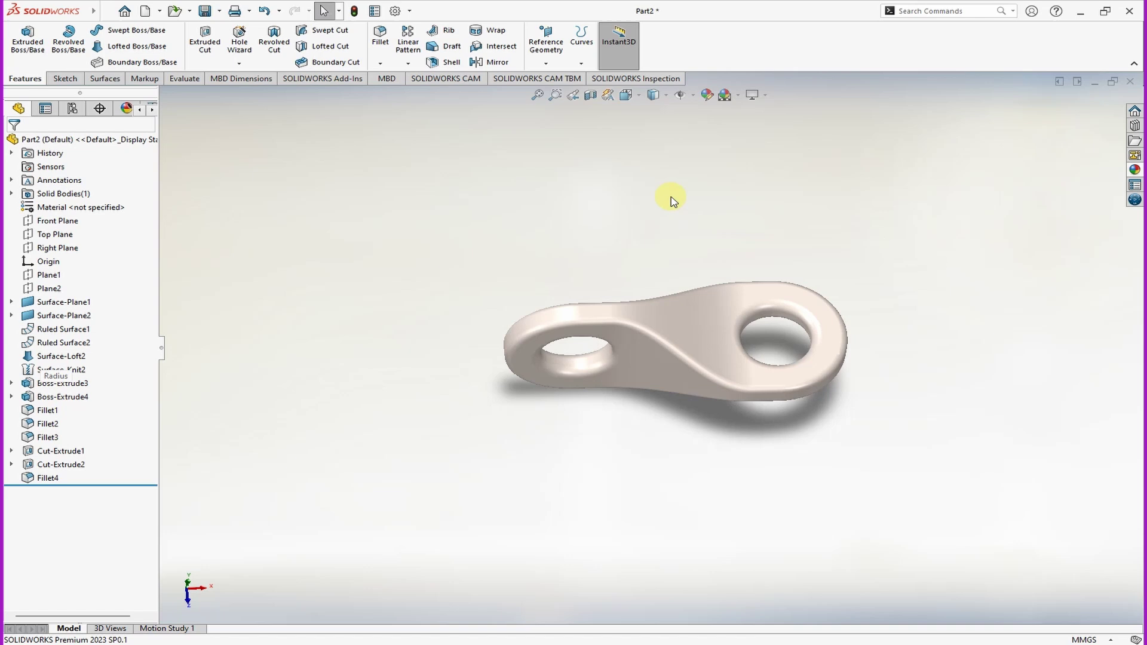
pyautogui.moveTo(722, 447); pyautogui.dragTo(699, 287, button='middle')
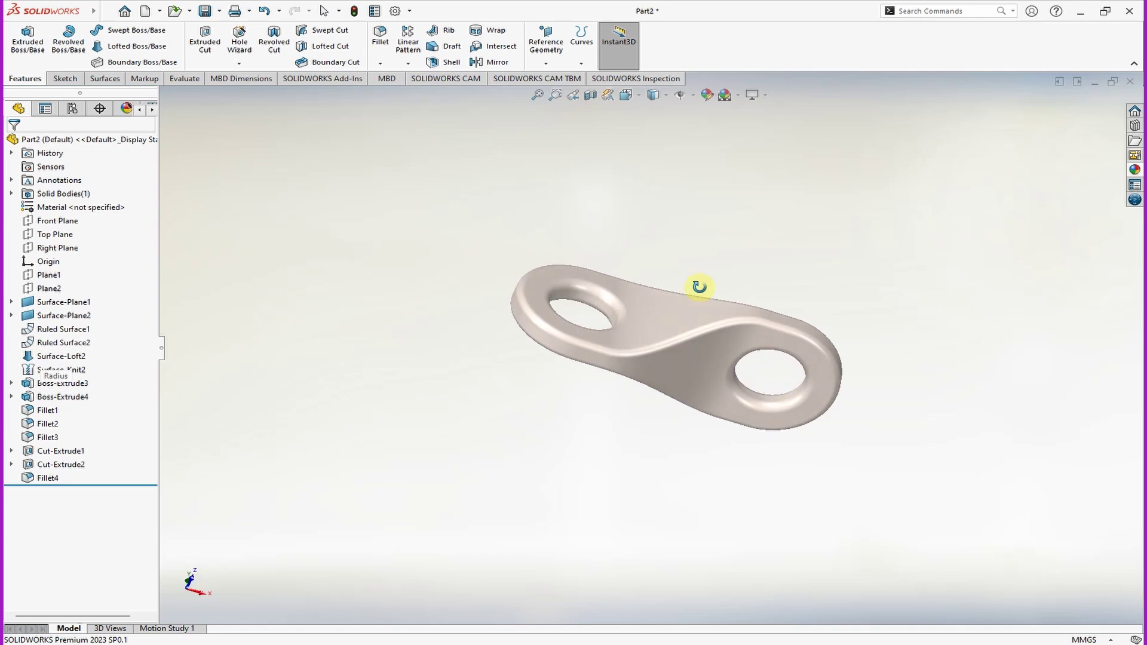
pyautogui.click(767, 95)
pyautogui.click(776, 111)
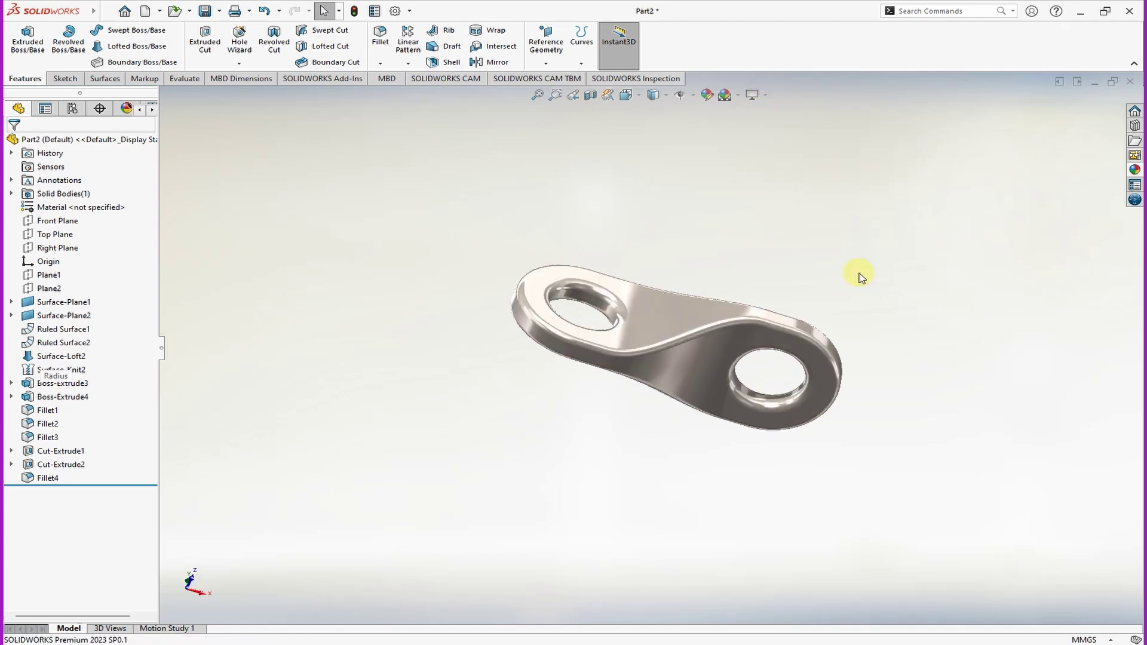
# Orbit and zoom the brushed steel bracket to inspect its shiny metallic rendering, ending face-on.
pyautogui.moveTo(860, 277); pyautogui.dragTo(845, 583, button='middle')
pyautogui.scroll(-2, 739, 424)
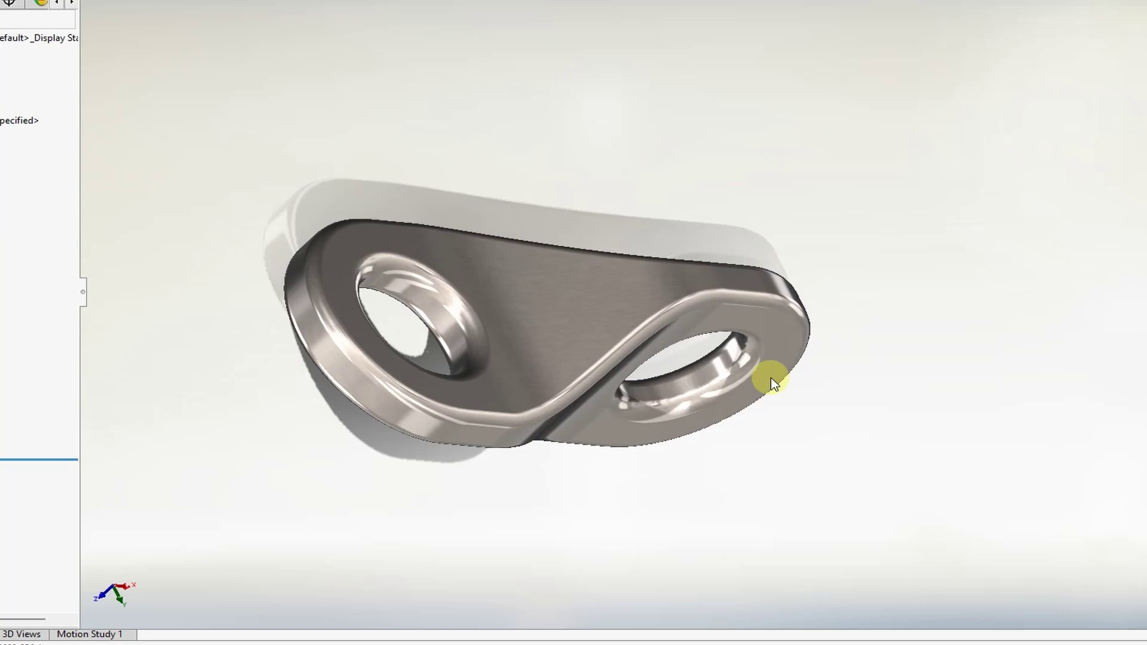
pyautogui.moveTo(681, 487); pyautogui.dragTo(561, 436, button='middle')
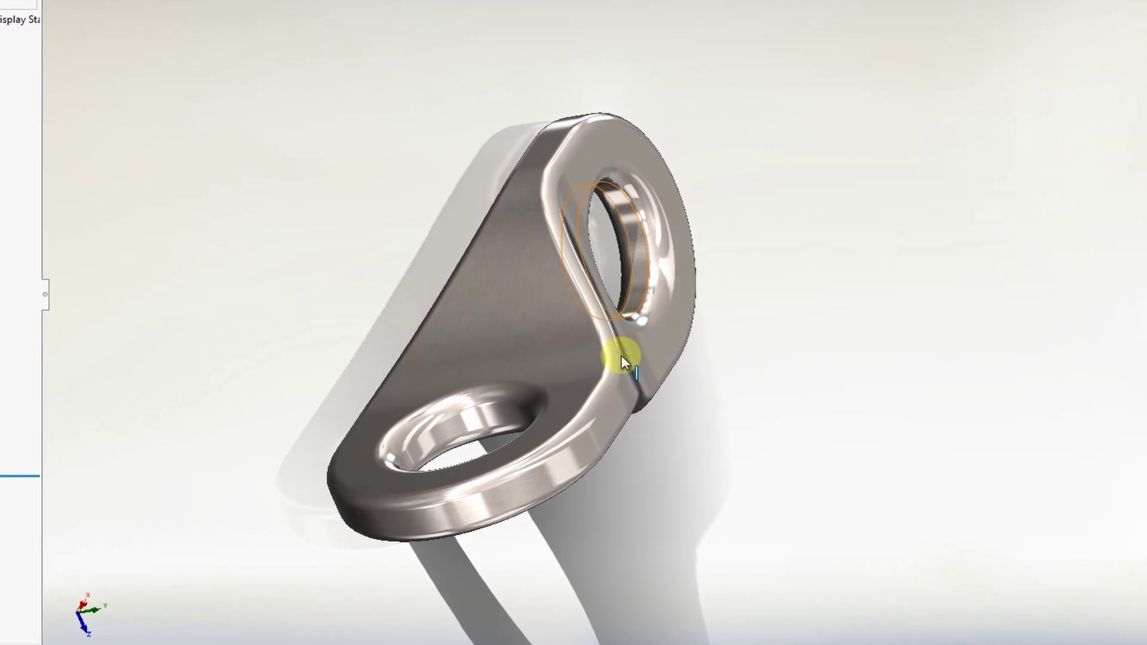
pyautogui.scroll(-3, 520, 272)
pyautogui.scroll(5, 520, 264)
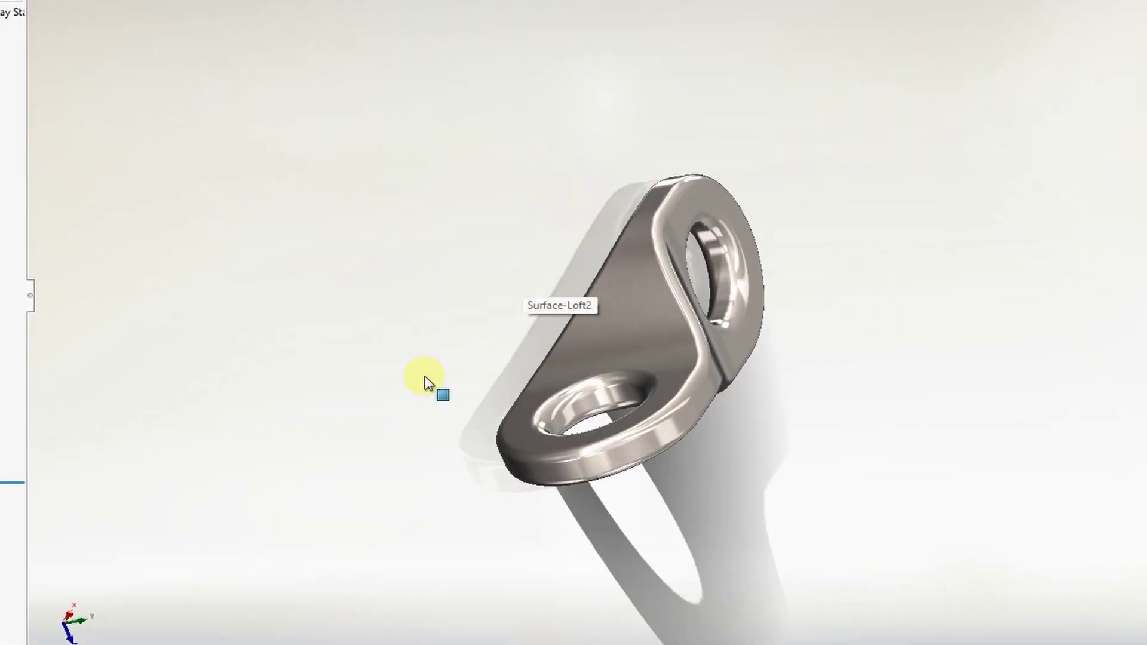
pyautogui.moveTo(428, 379); pyautogui.dragTo(846, 396, button='middle')
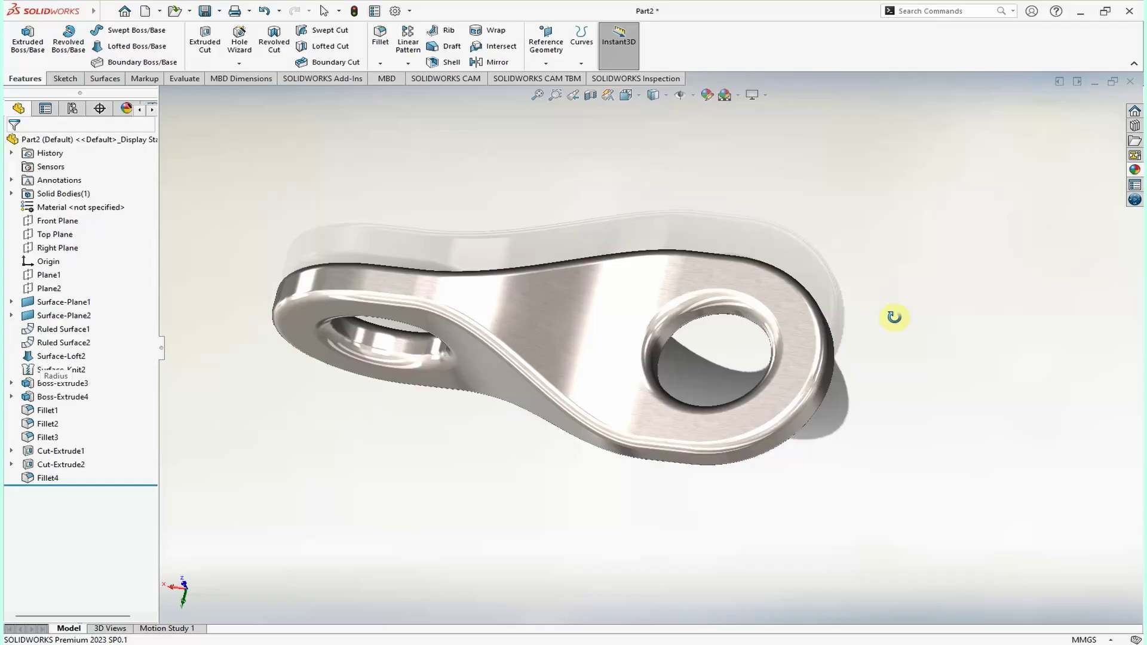
pyautogui.moveTo(906, 318); pyautogui.dragTo(763, 302, button='middle')
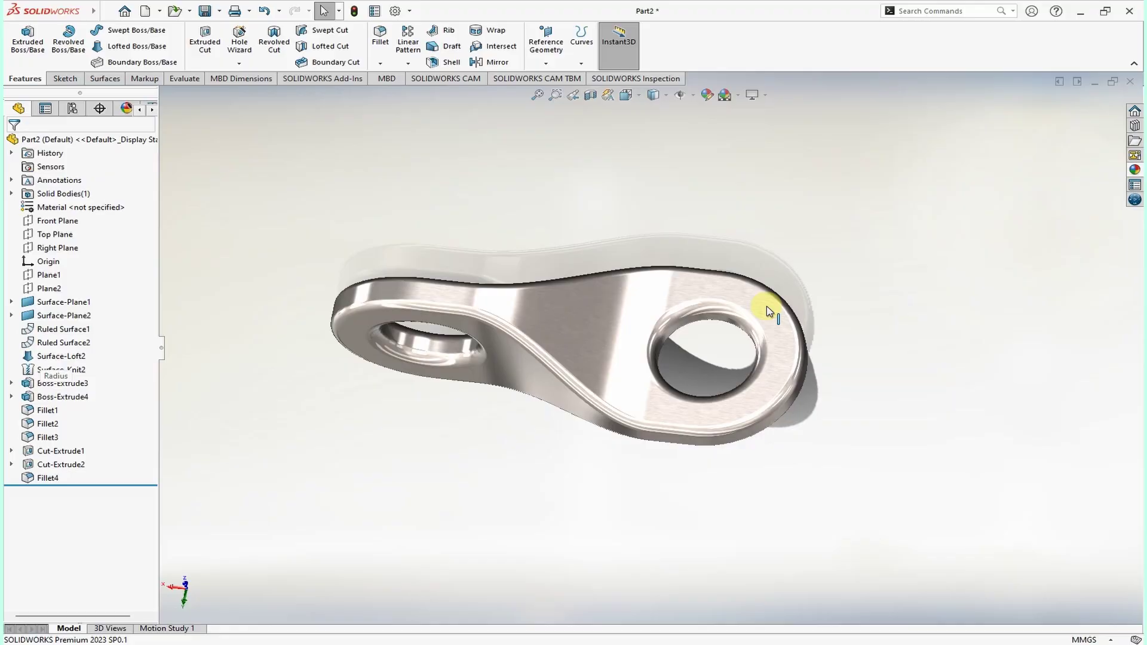